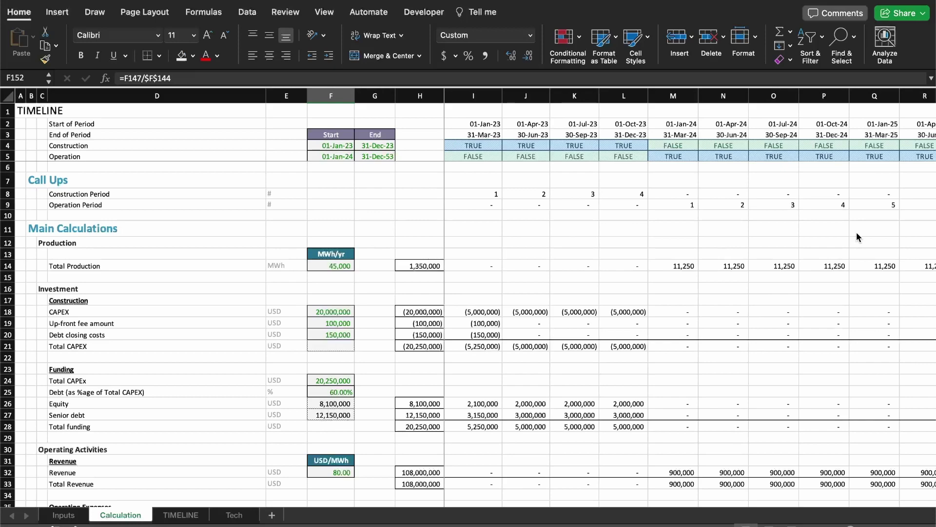
Review the YouTube Studio comment about the incorrect insurance computation in the browser, and return to the Excel model.
key(super+Tab)
key(super+Tab)
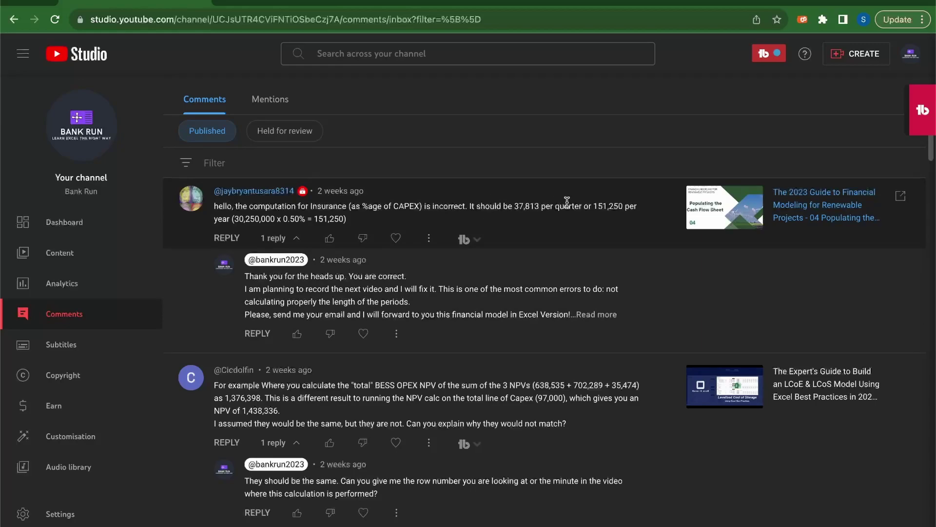
drag(545, 207, 631, 210)
key(super+Tab)
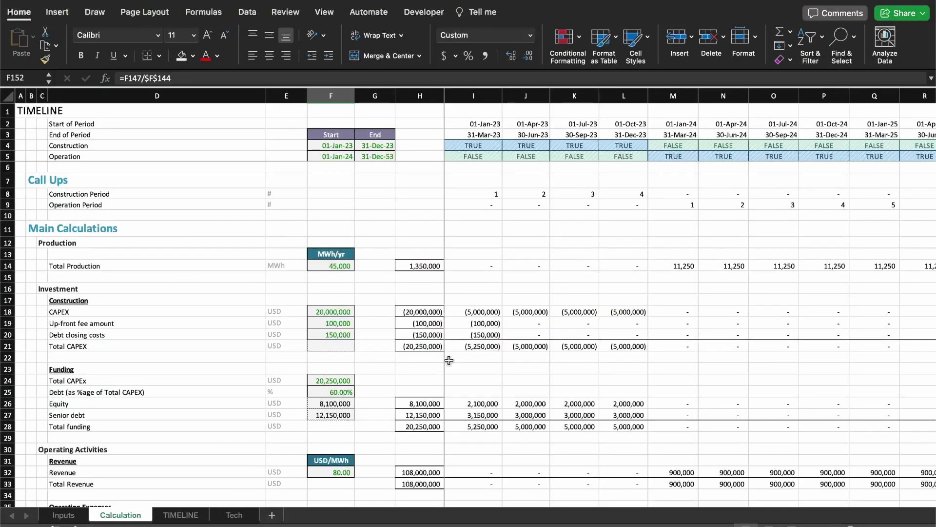
Trace the Insurance (as %age CAPEX) rate in F40 of the Calculation sheet to its source cell on the Inputs sheet.
click(374, 299)
scroll(373, 299, down, 2)
scroll(373, 299, down, 6)
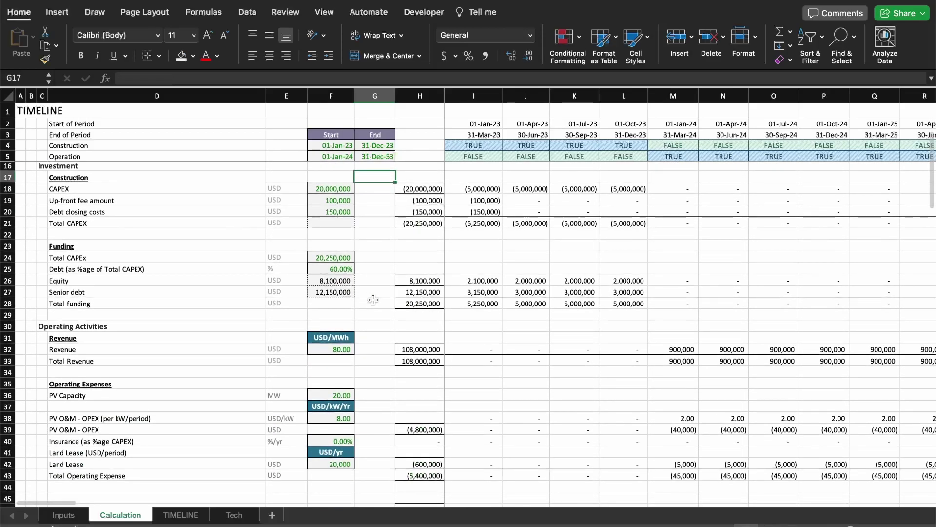
click(9, 386)
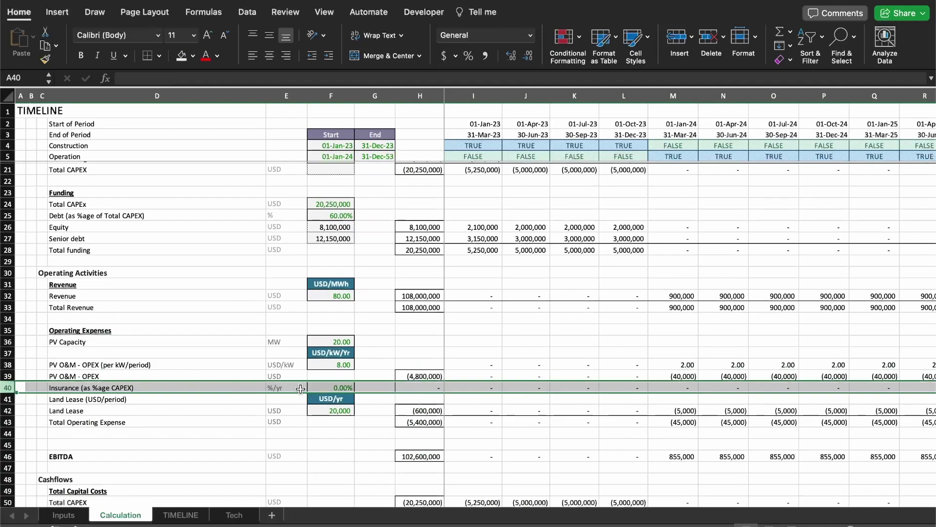
click(341, 388)
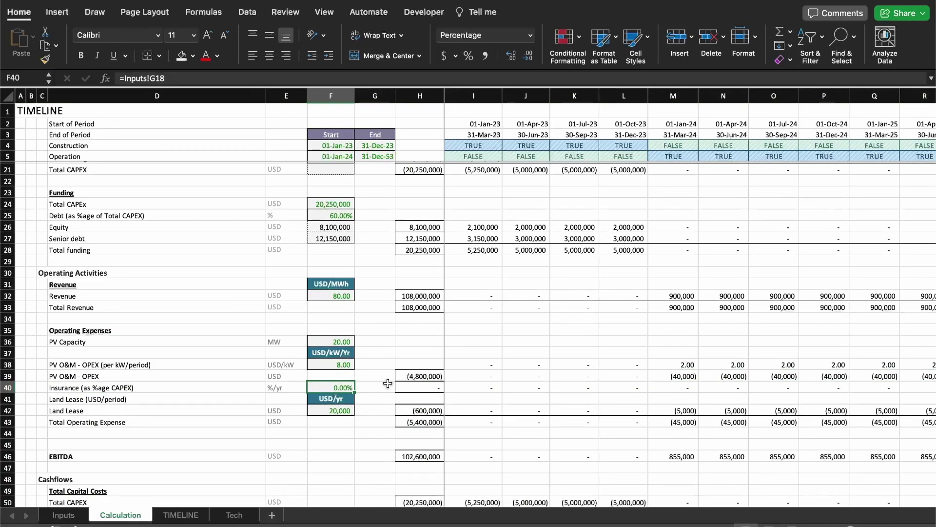
text(")
key(Escape)
text(")
key(Escape)
key(ctrl+bracketleft)
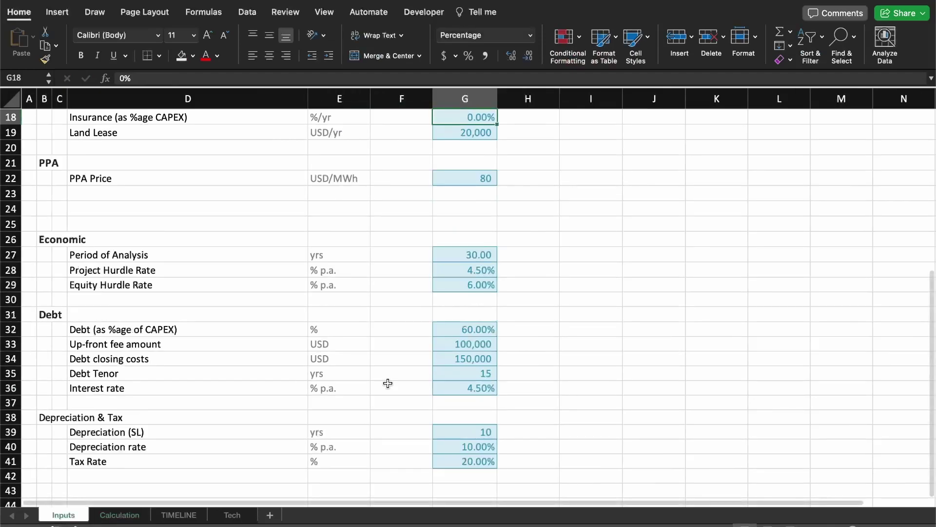
Set the Insurance (as %age CAPEX) input to 1% and return to the Calculation sheet.
scroll(388, 383, up, 5)
scroll(532, 310, up, 3)
text(1)
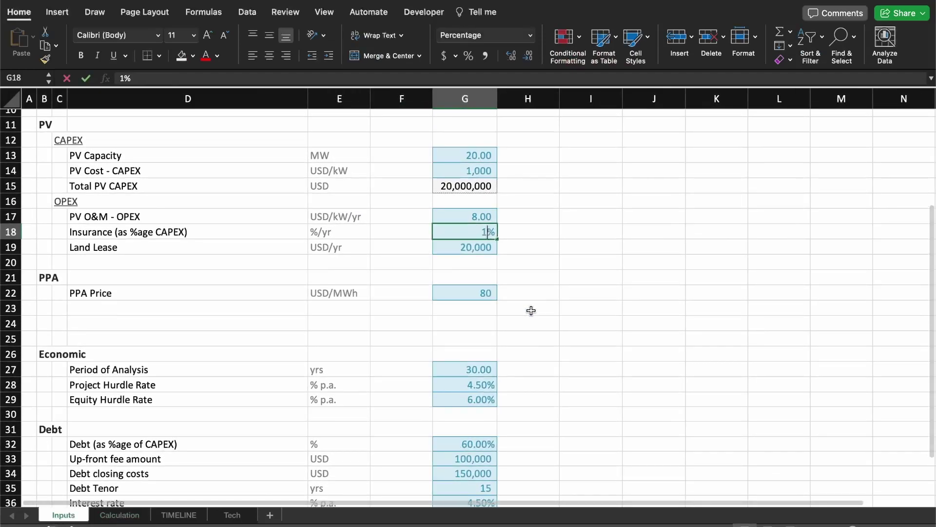
key(Return)
key(ctrl+Page_Down)
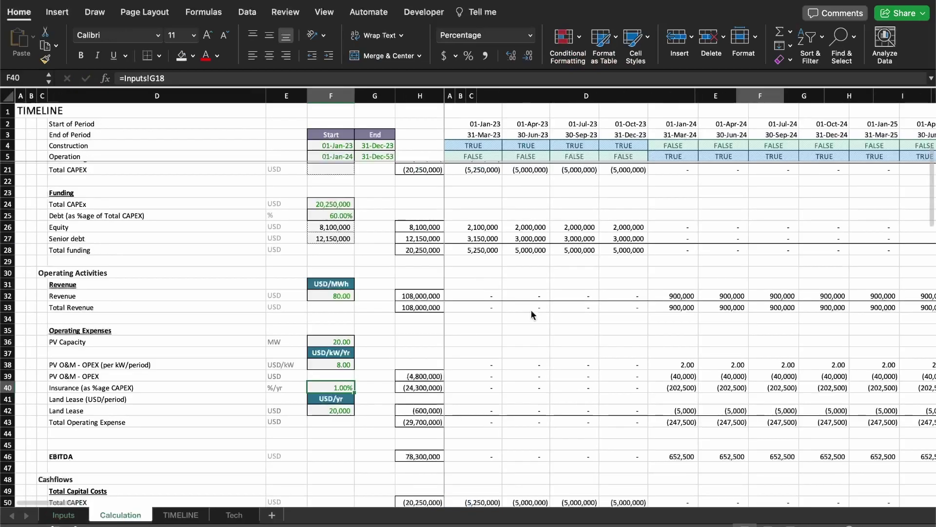
Examine the insurance row and the formula in M40 for the first operating quarter.
key(shift+space)
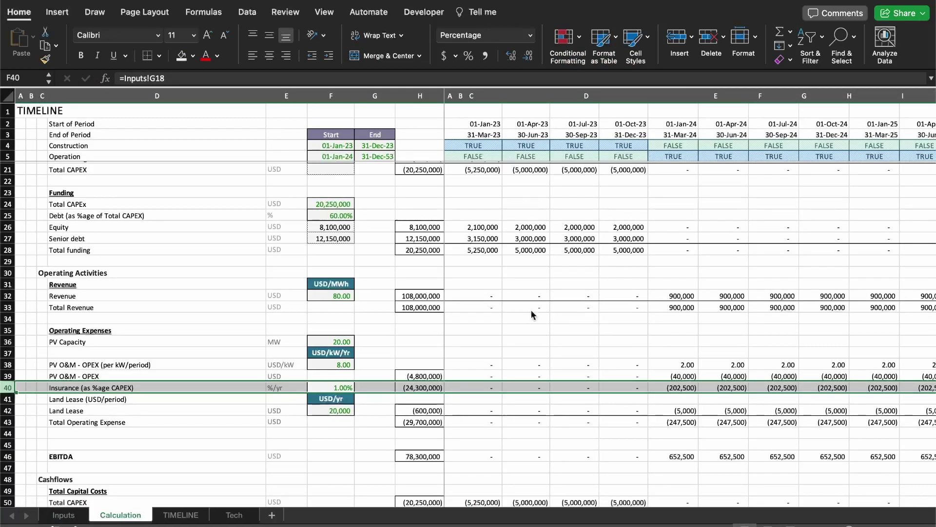
click(684, 389)
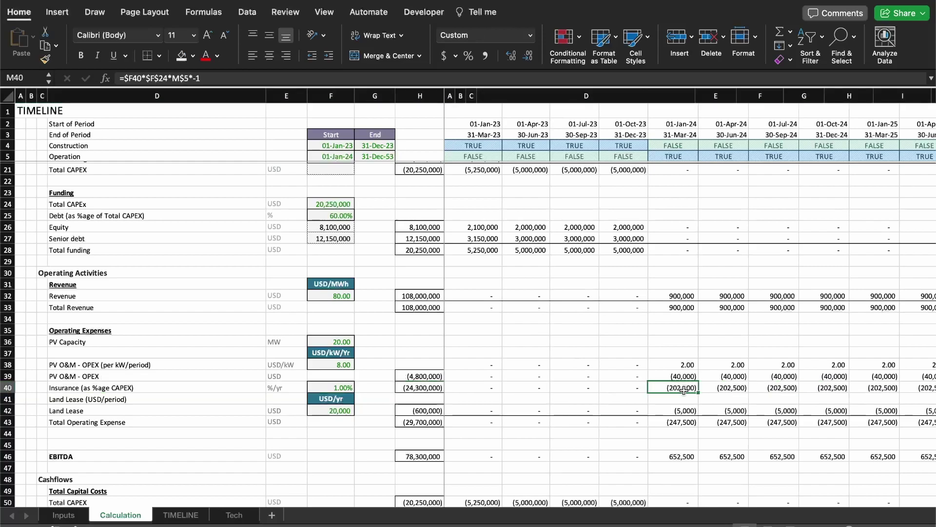
double_click(683, 389)
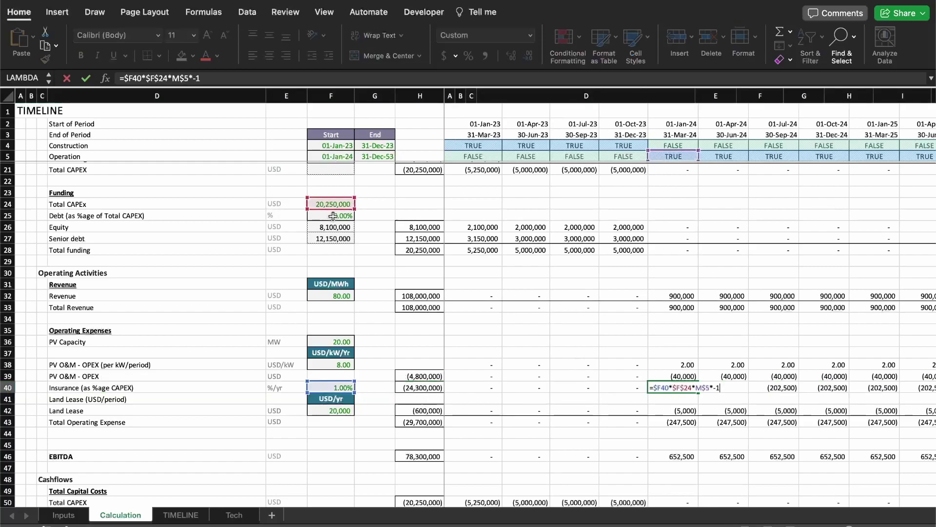
key(Escape)
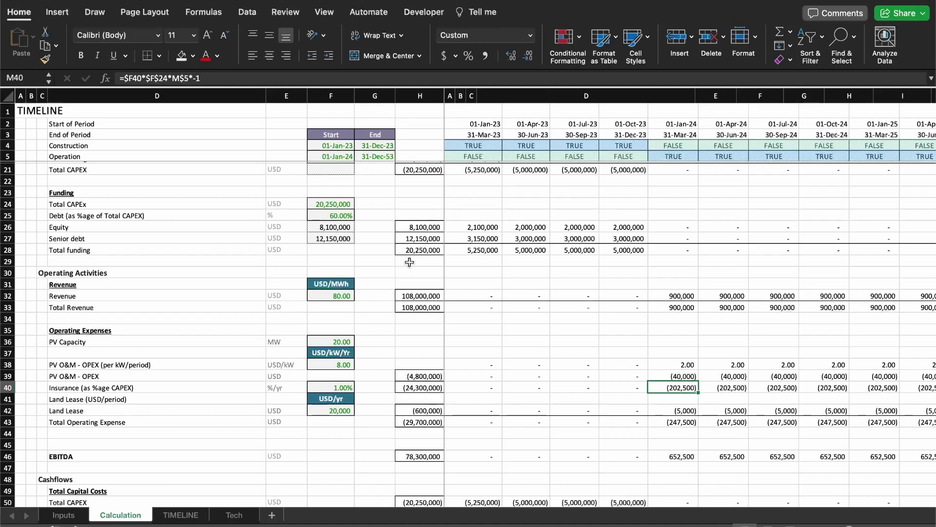
key(super+space)
key(Escape)
key(ctrl+space)
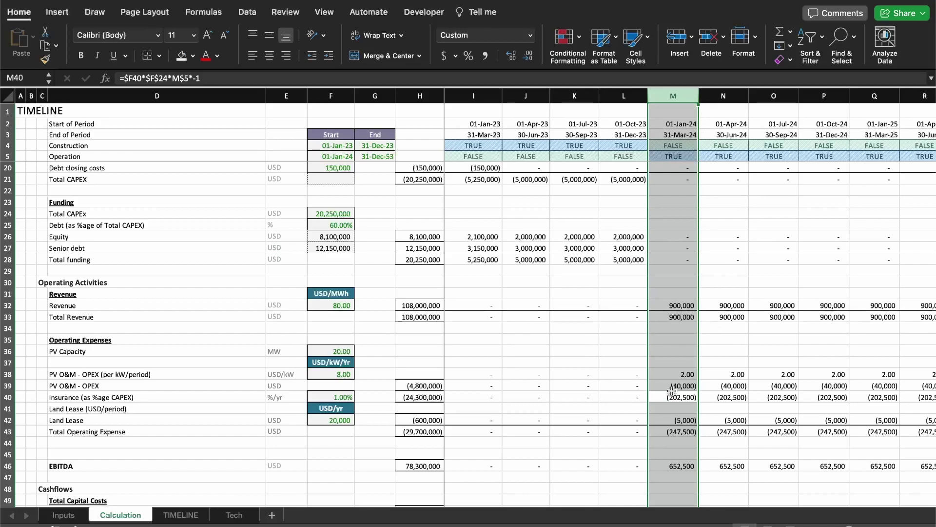
Copy the interval_period*months_in_quarter/months_in_year term from the Land Lease formula in M42, leaving that formula as it is.
click(676, 423)
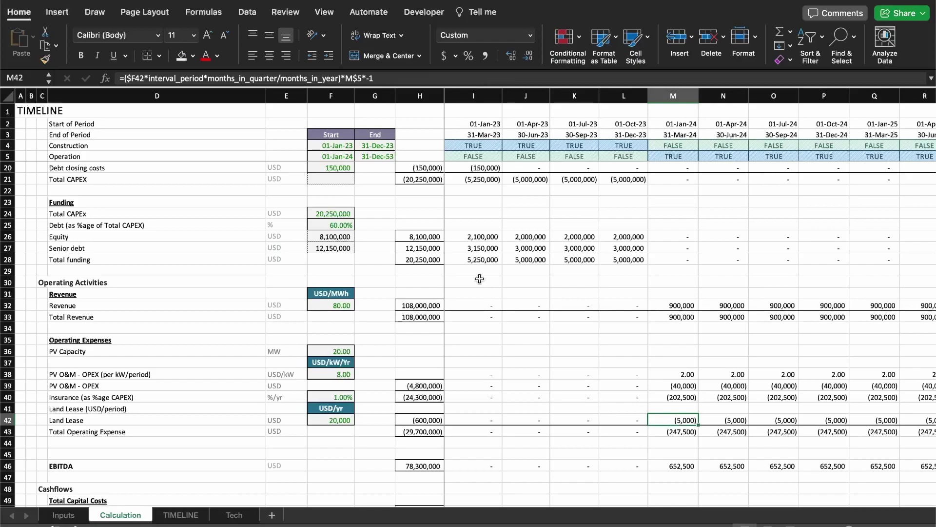
key(F2)
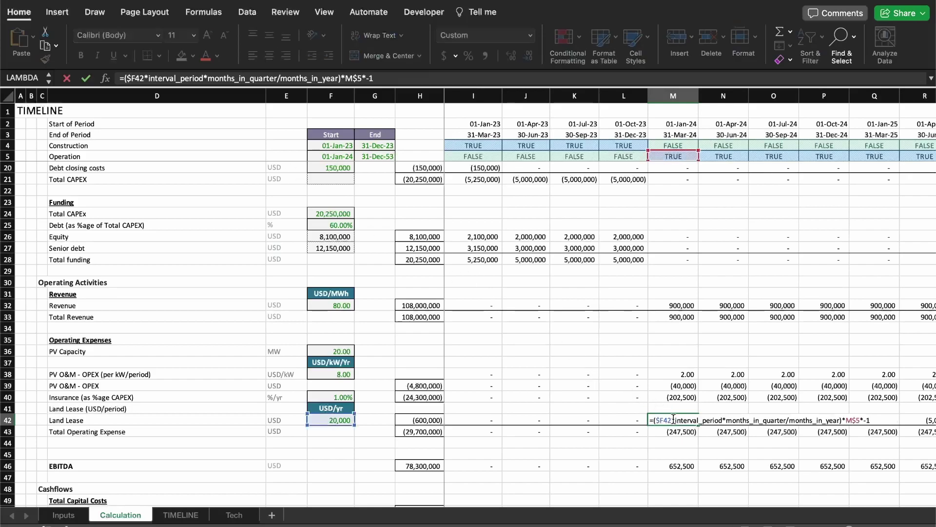
drag(672, 420, 841, 424)
key(super+c)
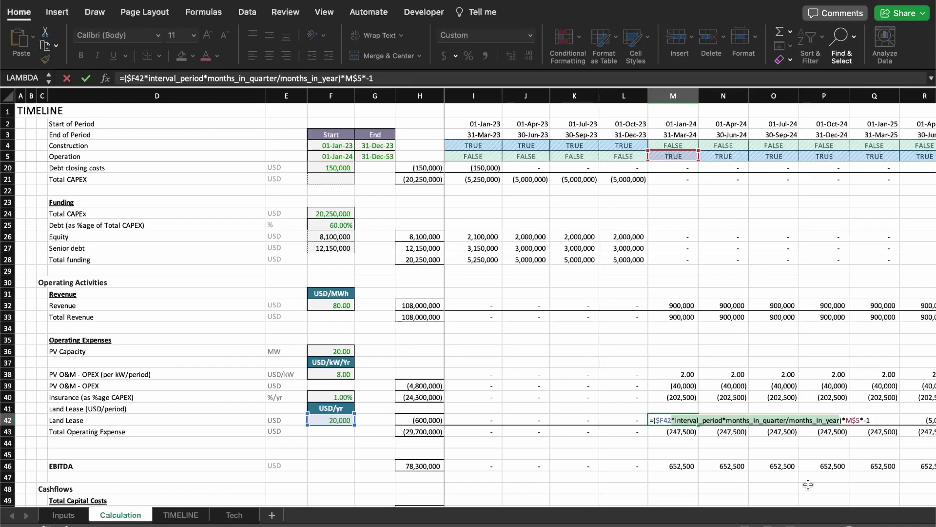
key(Escape)
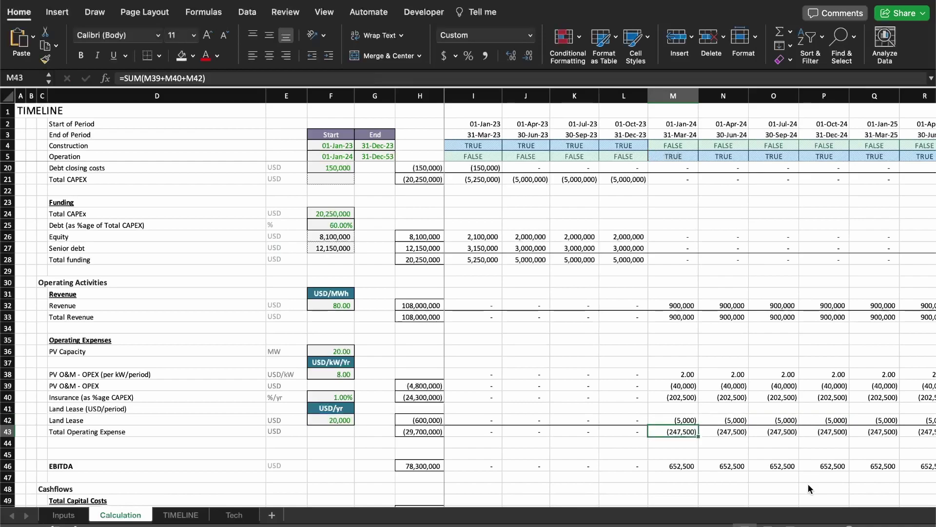
Enclose the $F40*$F$24 part of the insurance formula in M40 in parentheses.
key(Up)
key(Up)
key(F2)
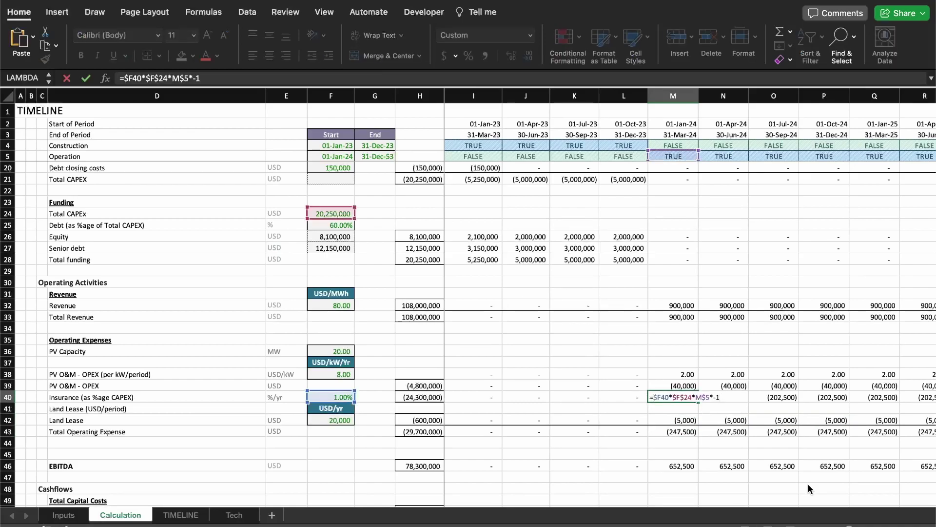
key(Left)
key(Left)
key(Left)
key(Left)
key(Left)
key(Left)
key(Left)
key(Left)
key(Left)
text(()
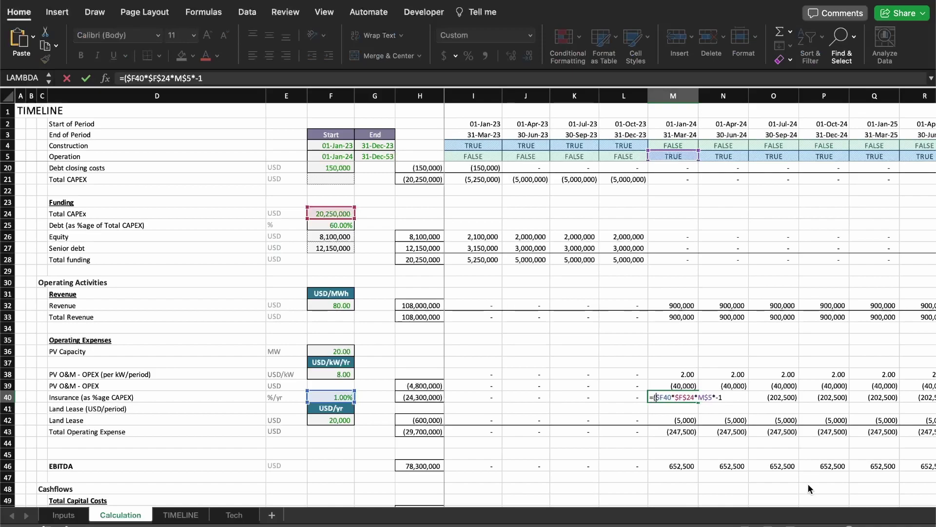
key(Right)
key(Right)
key(Right)
key(Right)
text(()
key(BackSpace)
text())
Multiply by the copied interval_period*months_in_quarter/months_in_year term inside the parentheses of M40's formula and commit it.
key(Left)
text(*)
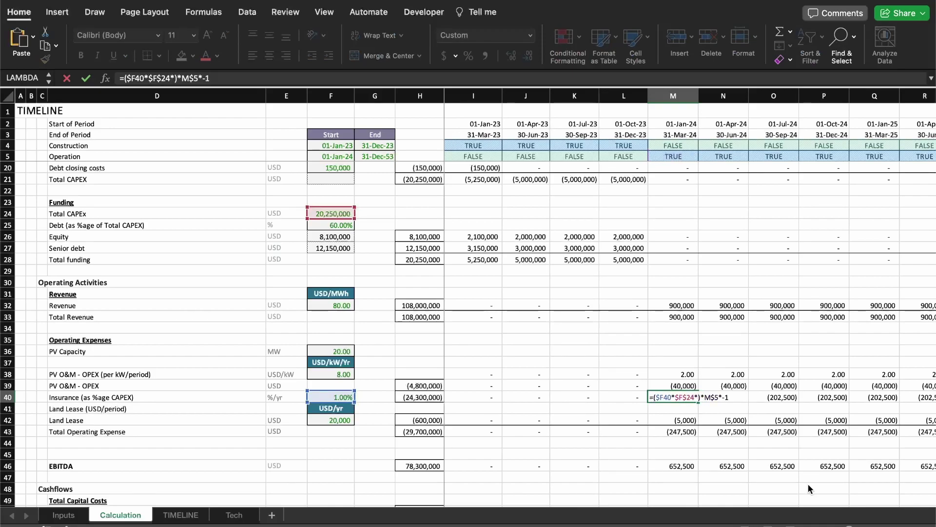
key(super+v)
key(Return)
key(Return)
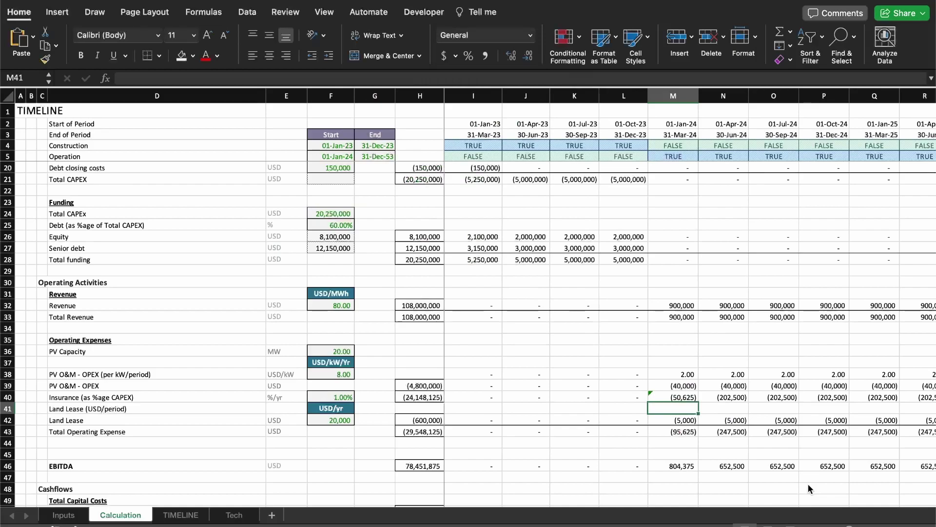
key(Up)
key(F2)
key(Escape)
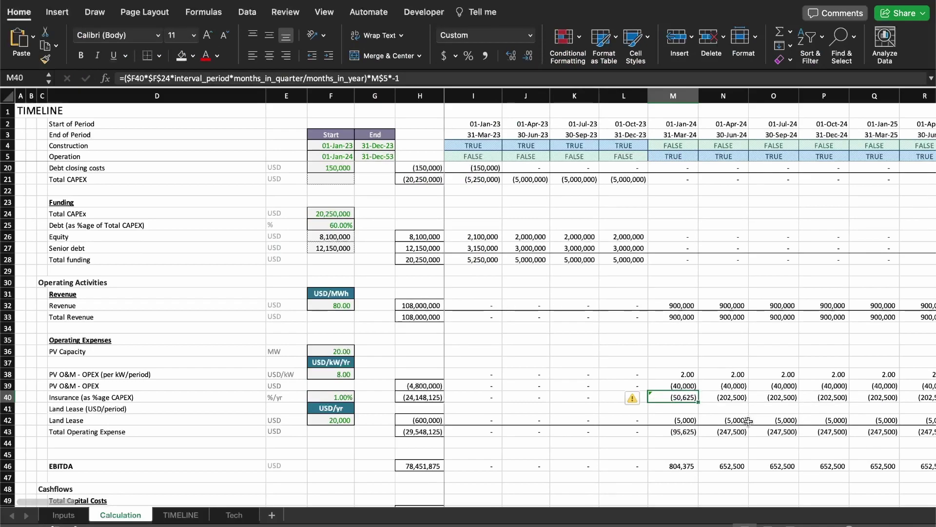
Enter the check formula =M40*4 in M41 and compare it with the uncorrected insurance amount in N40.
key(Down)
text(=)
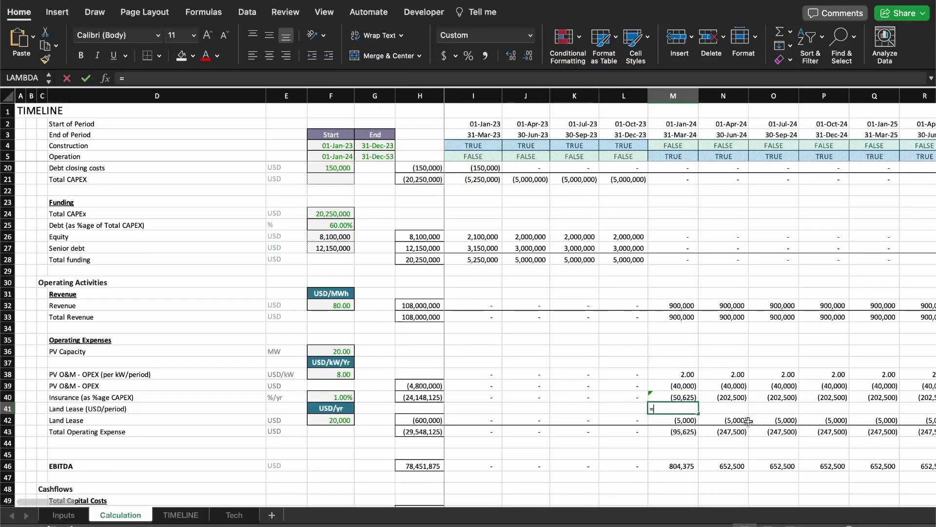
key(Up)
text(*4)
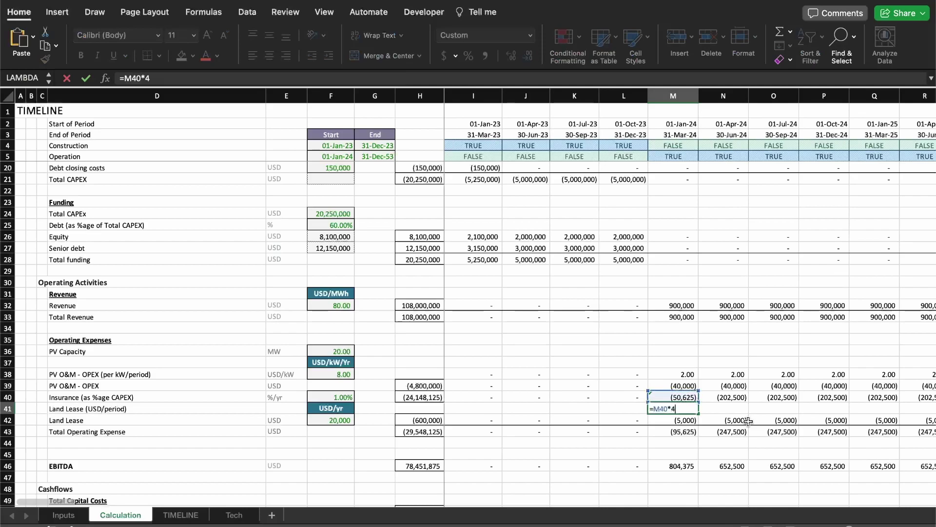
key(Return)
key(Up)
key(Right)
key(Up)
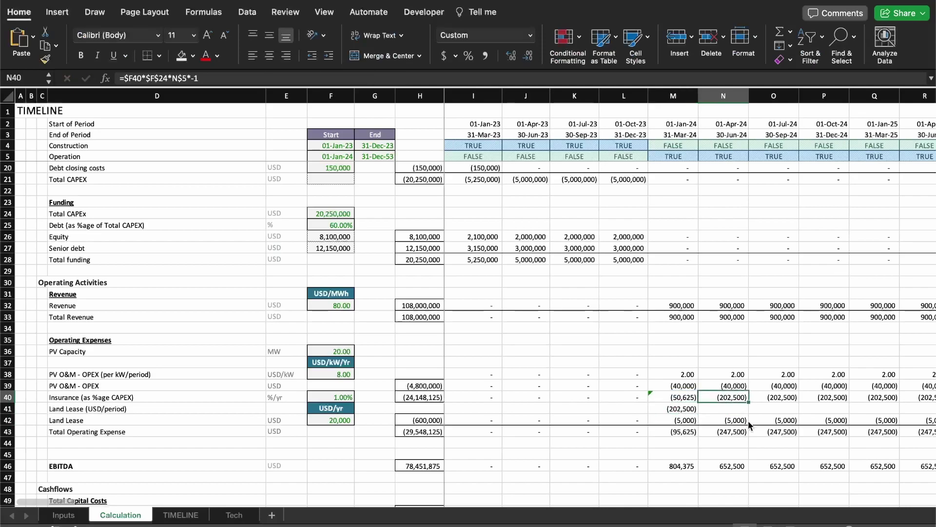
Clear the temporary check formula from M41.
key(Down)
key(Left)
key(Delete)
Copy the corrected insurance formula from M40 across row 40, from I40 to the end of the timeline.
key(Up)
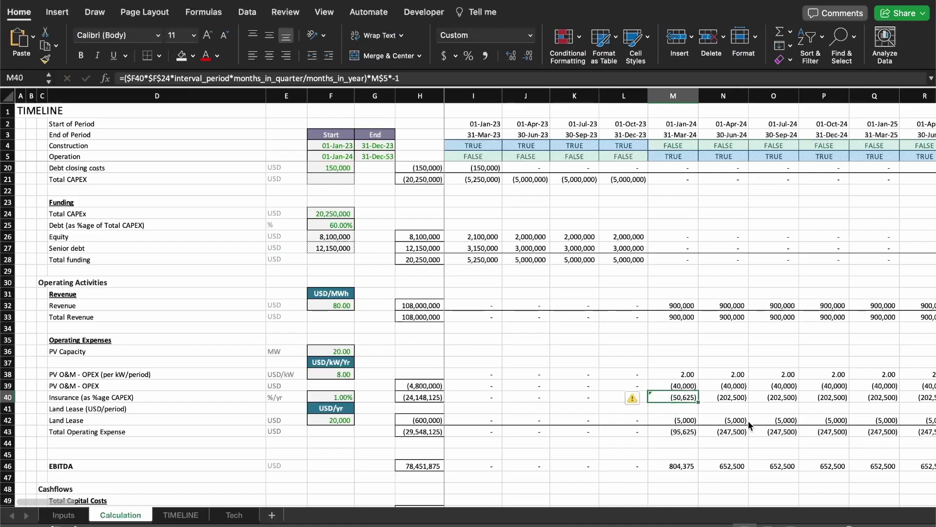
key(ctrl+c)
key(Left)
key(Left)
key(Left)
key(Left)
key(ctrl+shift+Right)
key(ctrl+v)
key(Right)
key(Right)
key(Right)
key(Right)
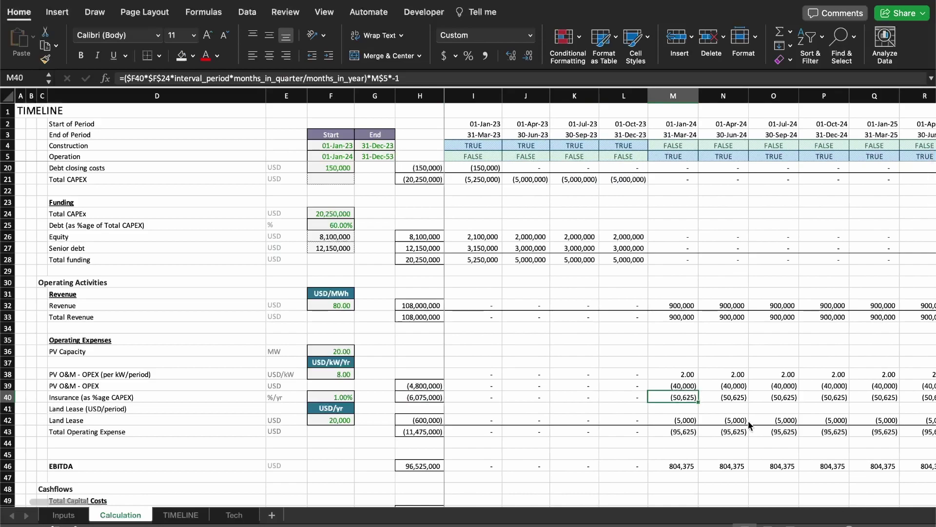
Inspect interval_period in M40's insurance formula and find the Interval between periods value on the Inputs sheet.
key(F2)
drag(698, 396, 865, 401)
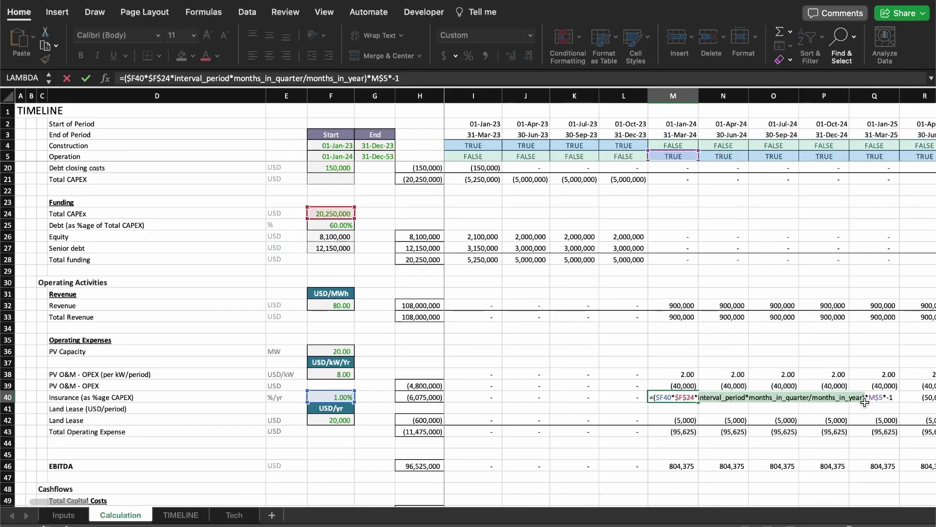
double_click(731, 401)
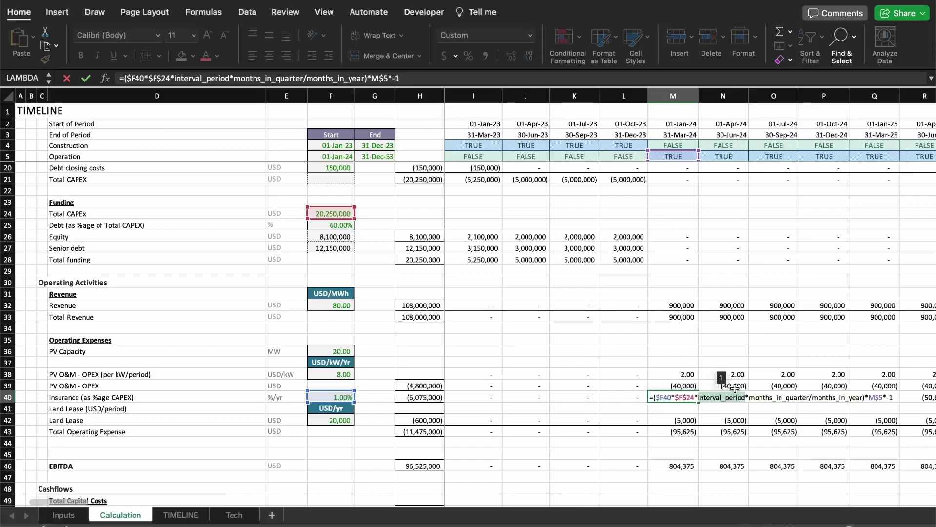
click(59, 516)
scroll(224, 320, up, 5)
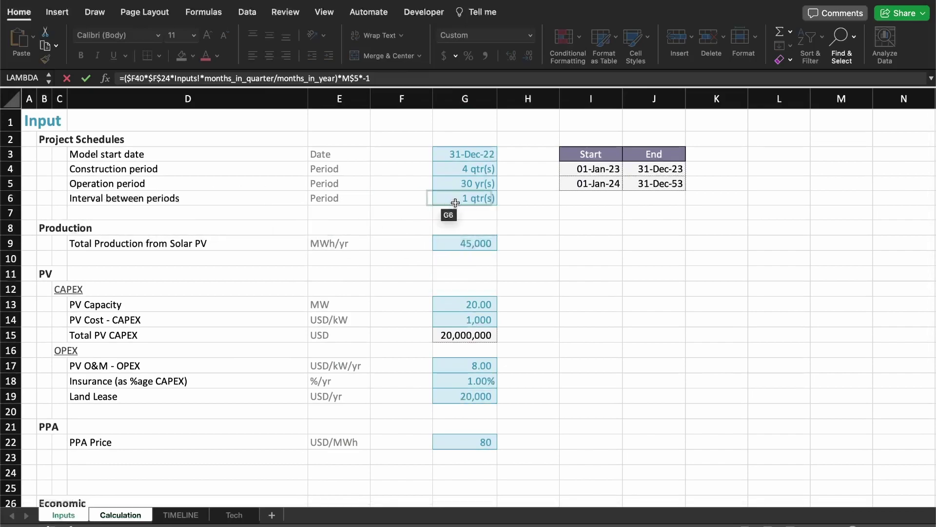
click(486, 202)
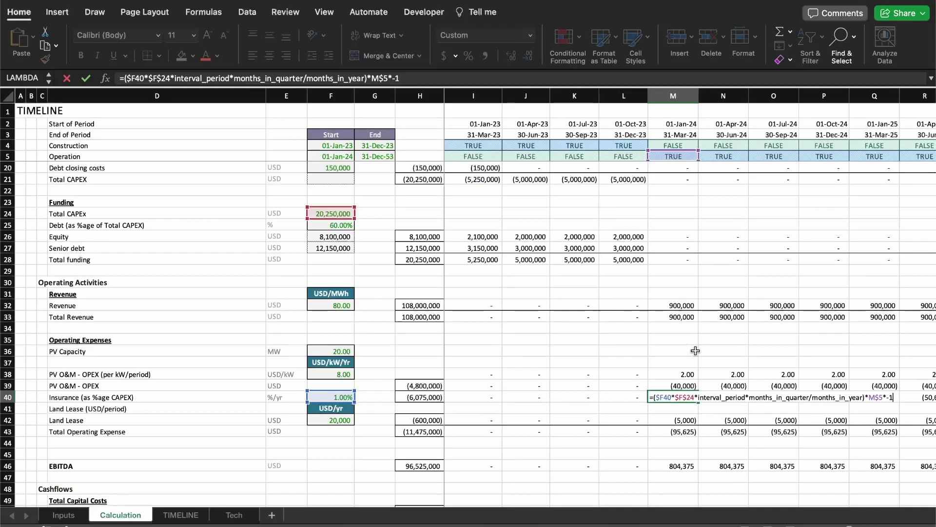
Inspect the months_in_quarter and months_in_year terms in M40's insurance formula.
double_click(713, 397)
drag(751, 400, 851, 396)
click(817, 396)
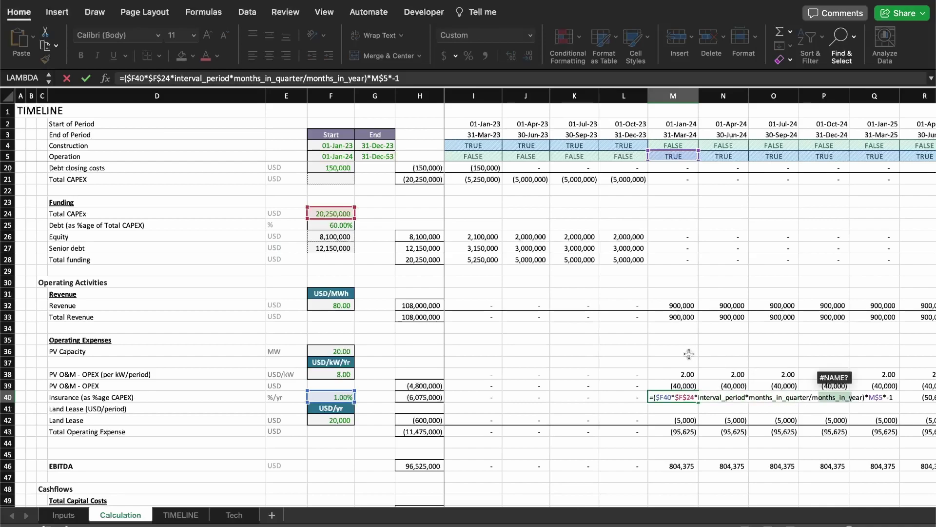
click(620, 353)
Examine the technical parameters on the Tech sheet and widen the Name Box to read the Months in Quarter cell's name.
click(238, 515)
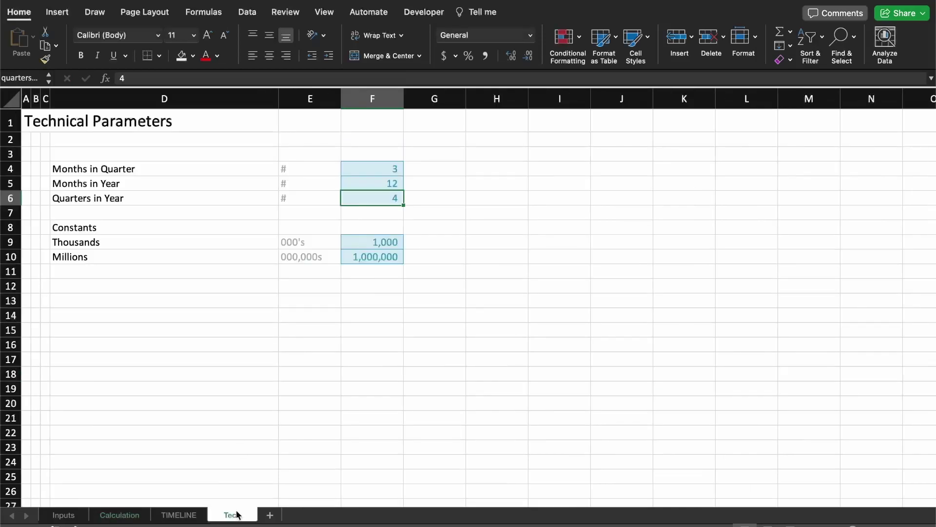
click(384, 168)
drag(384, 167, 377, 279)
click(368, 168)
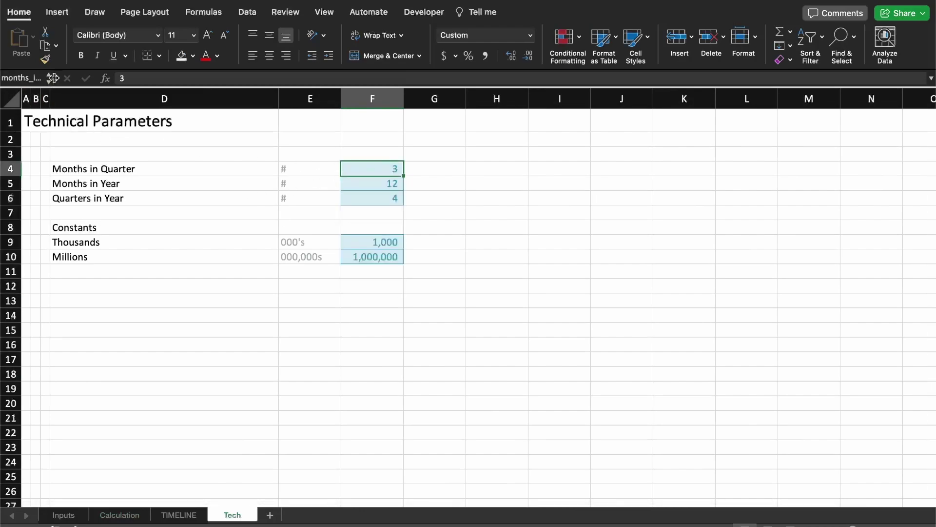
drag(51, 79, 110, 76)
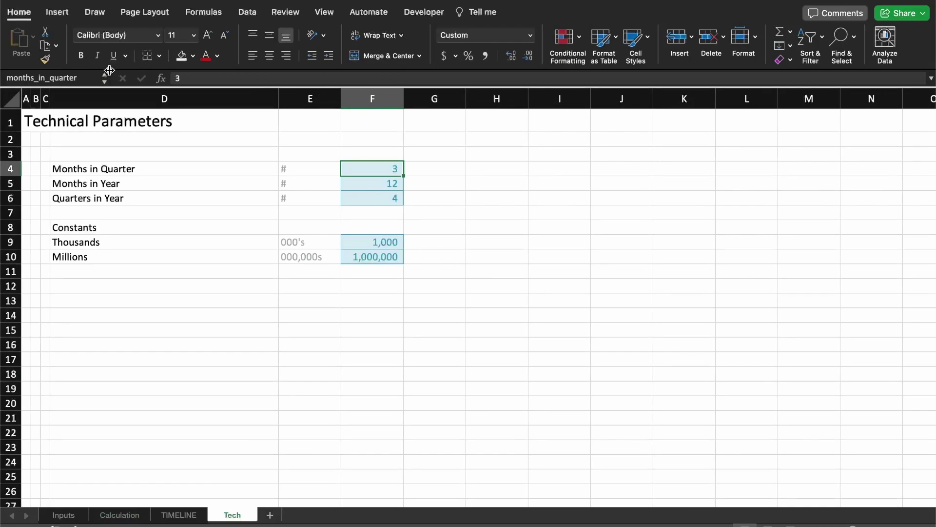
Check the Months in Year cell's name on the Tech sheet and inspect the three named terms in the Calculation sheet's M40 insurance formula.
key(Down)
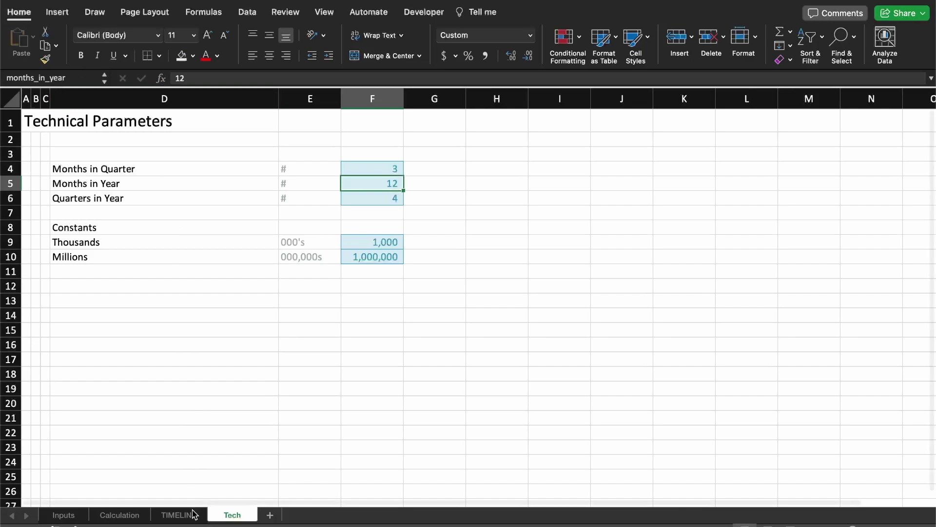
click(123, 514)
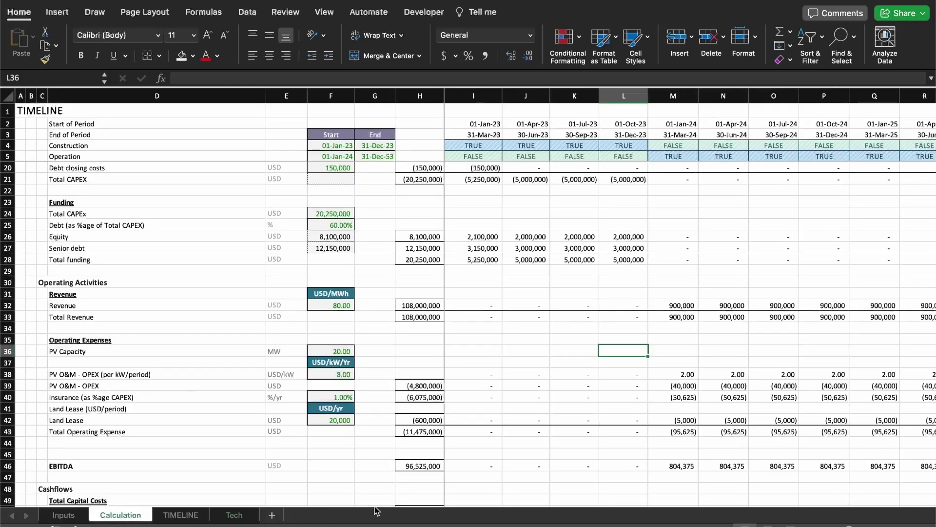
click(680, 398)
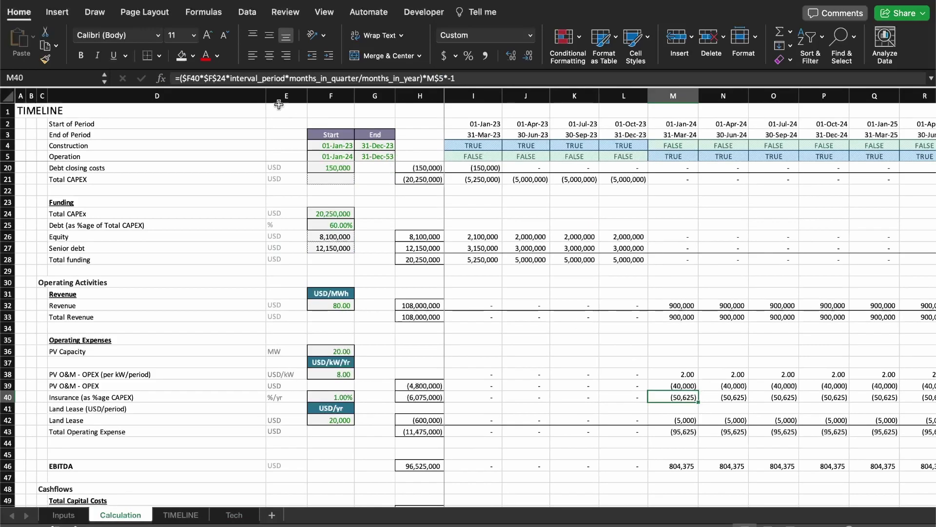
drag(230, 78, 418, 81)
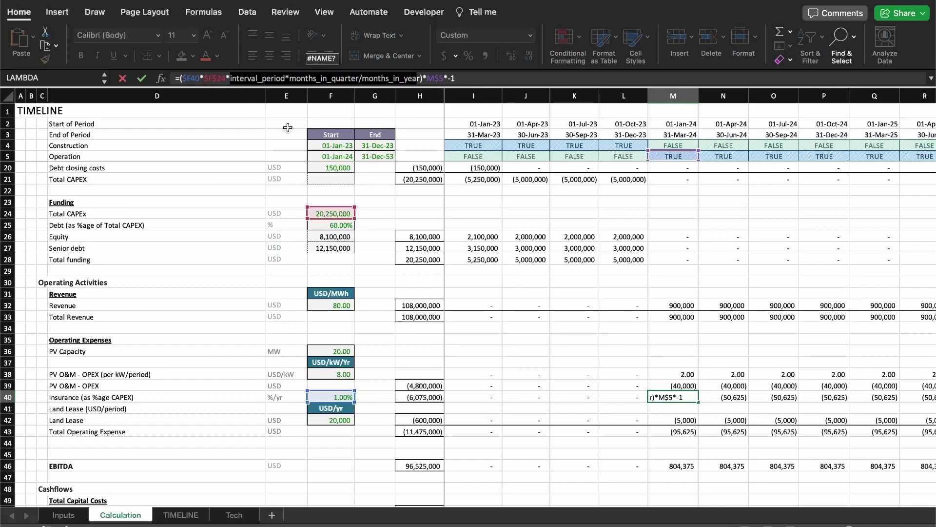
double_click(264, 78)
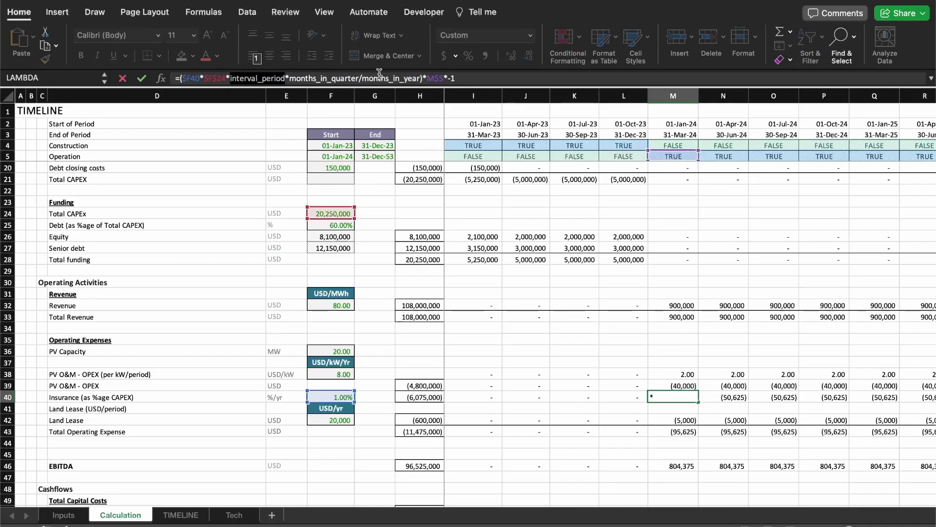
double_click(336, 78)
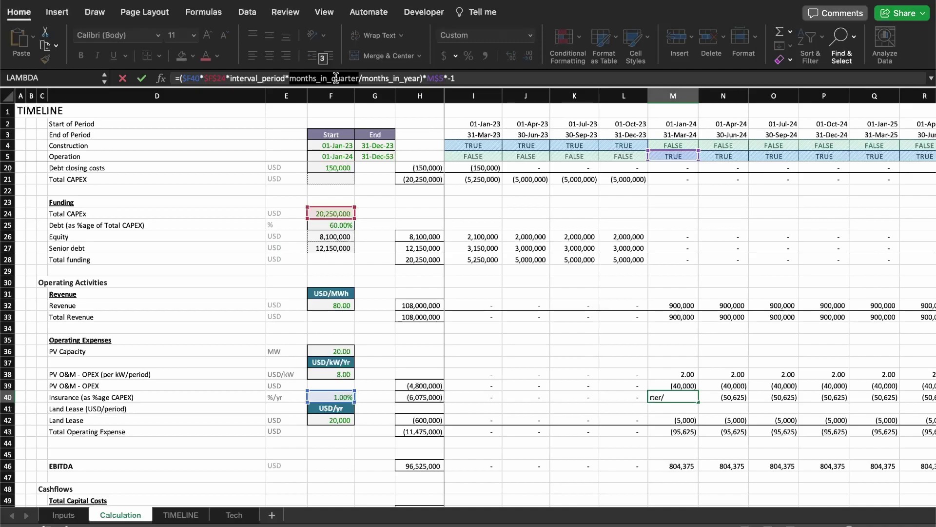
click(257, 78)
click(298, 78)
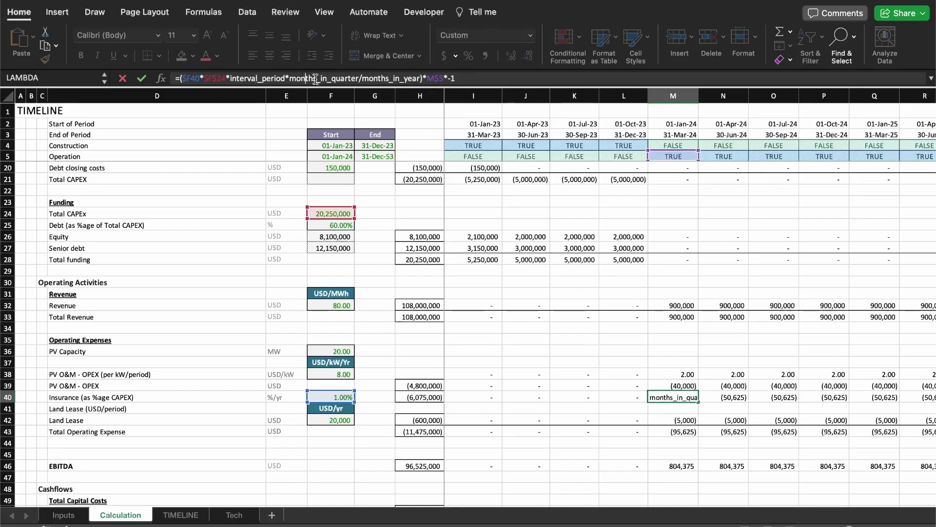
click(393, 78)
key(Return)
key(Up)
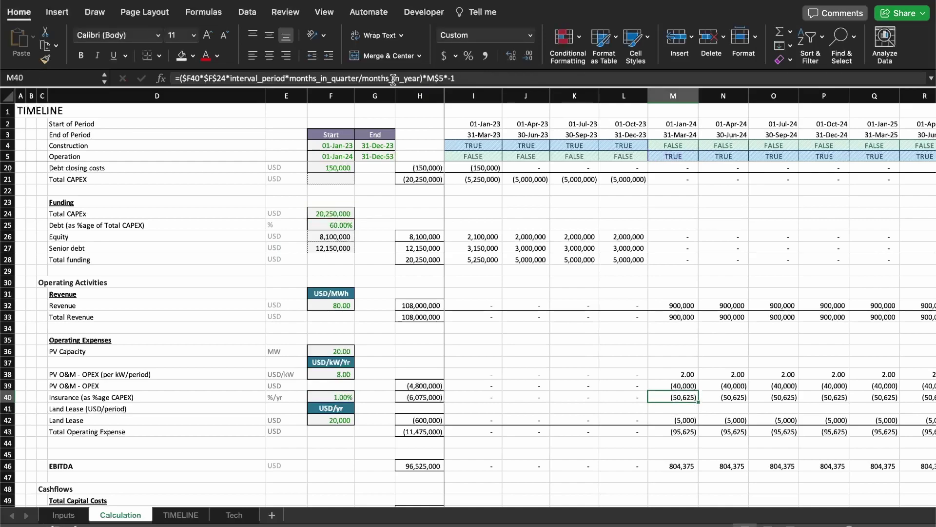
Set the Interval between periods on the Inputs sheet to 2 and return to the Calculation sheet.
key(ctrl+Page_Up)
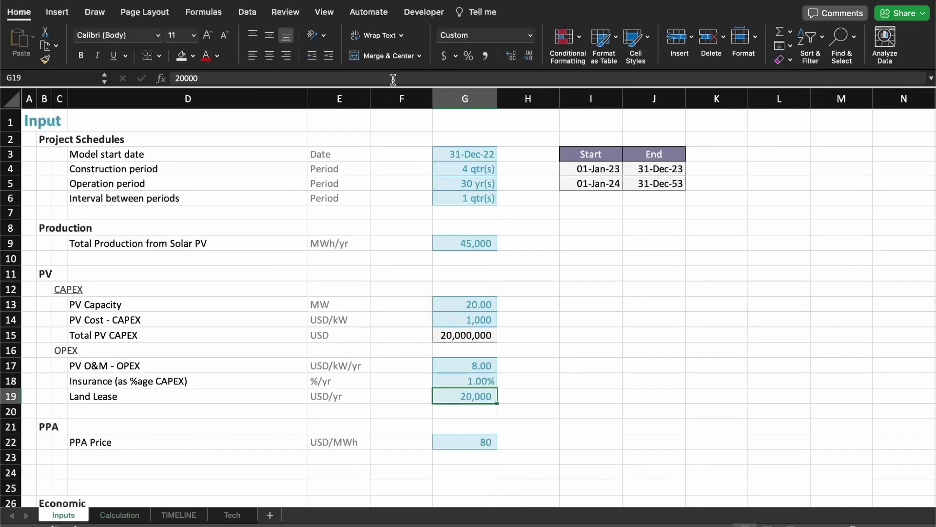
click(486, 198)
text(2)
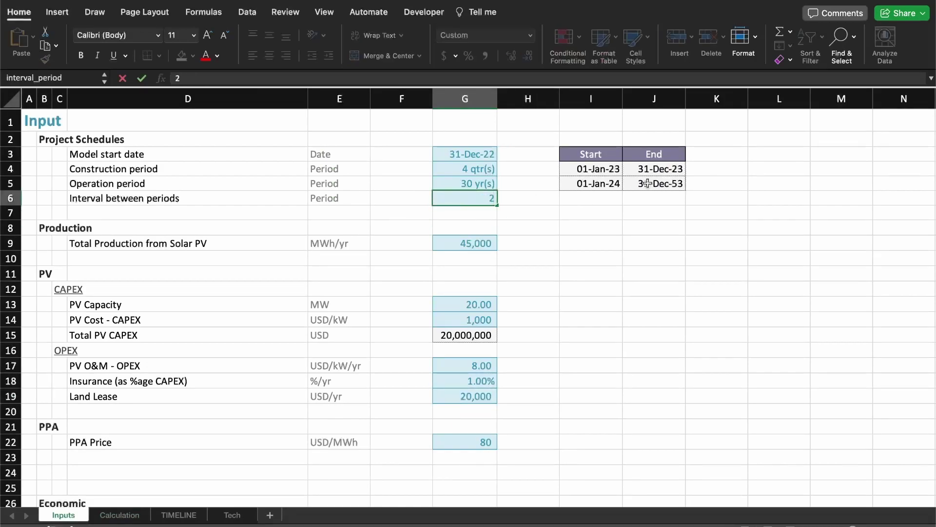
key(Return)
key(ctrl+Page_Down)
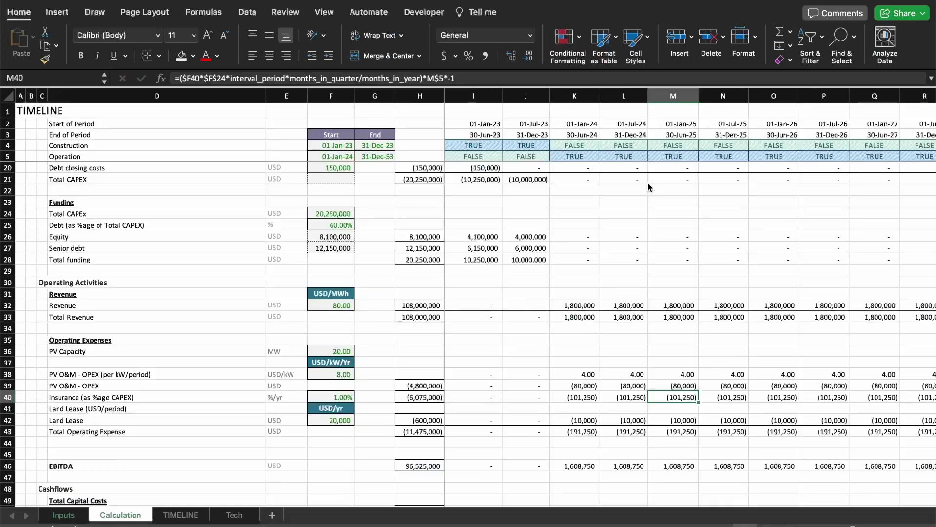
Examine the period start and end dates in K2:L3 and the matching insurance costs in K40:L40.
click(595, 125)
click(594, 134)
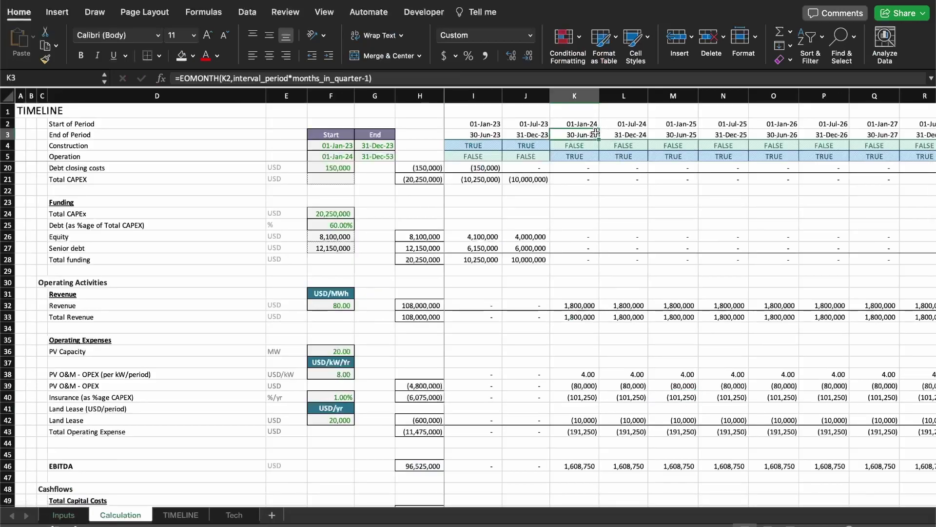
drag(633, 127, 634, 135)
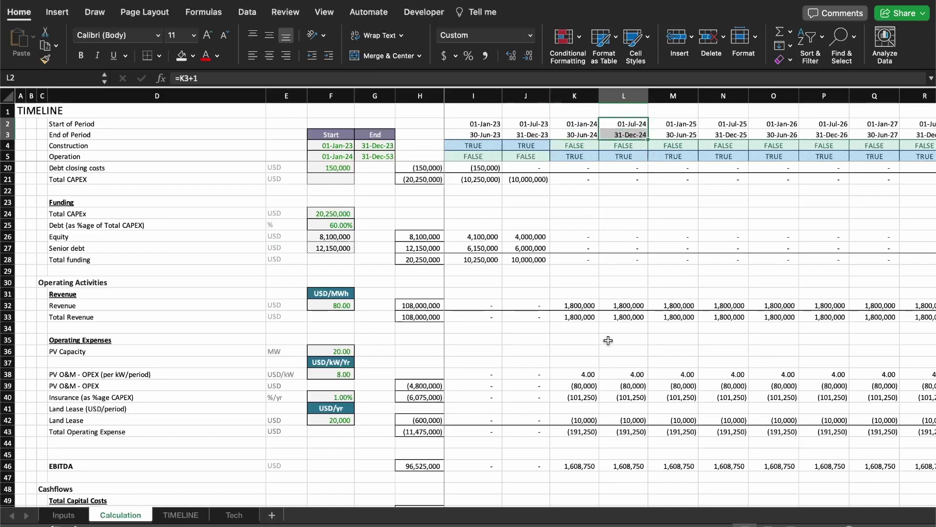
click(581, 396)
drag(581, 396, 610, 395)
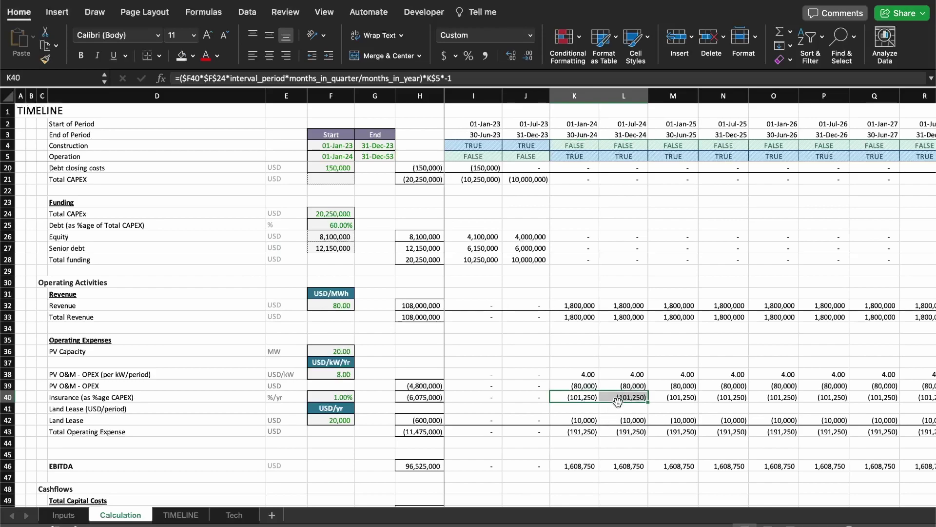
key(Left)
key(Right)
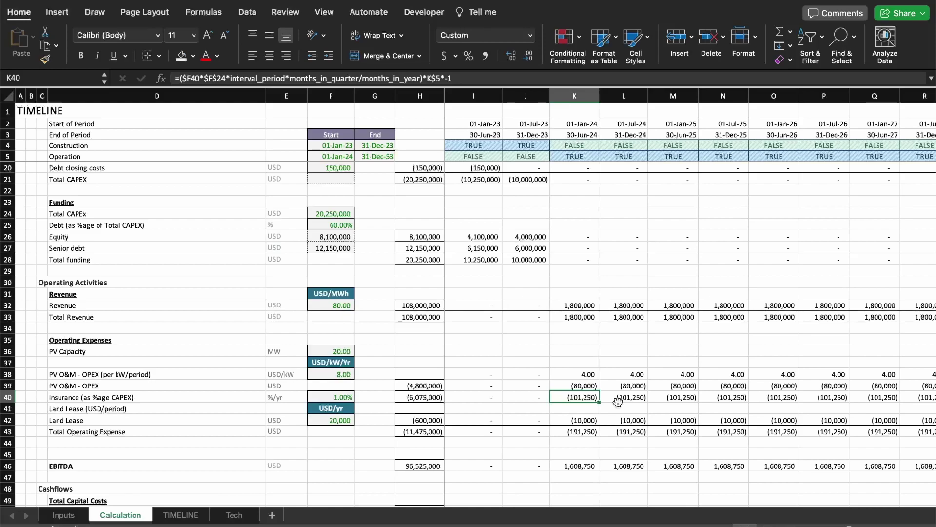
Inspect the values of interval_period, months_in_quarter and months_in_year in K40's insurance formula, leaving the formula unedited.
key(F2)
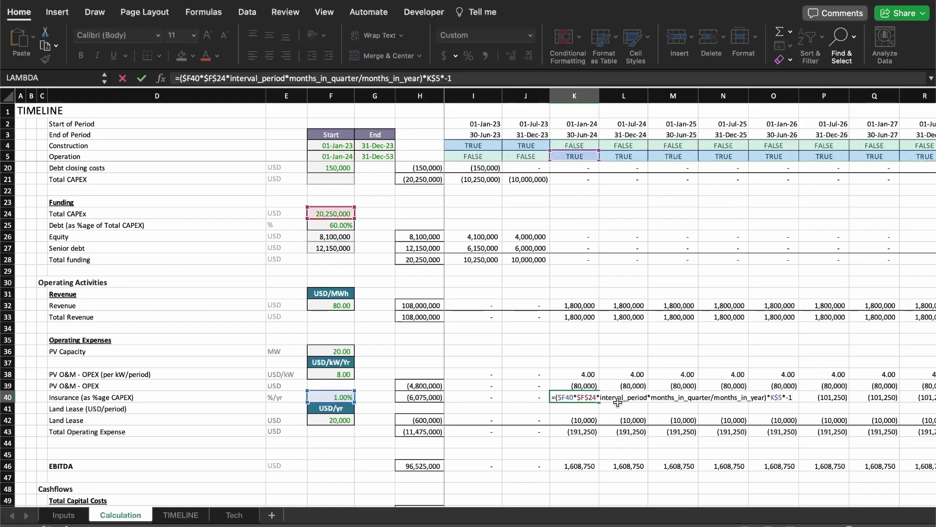
double_click(614, 399)
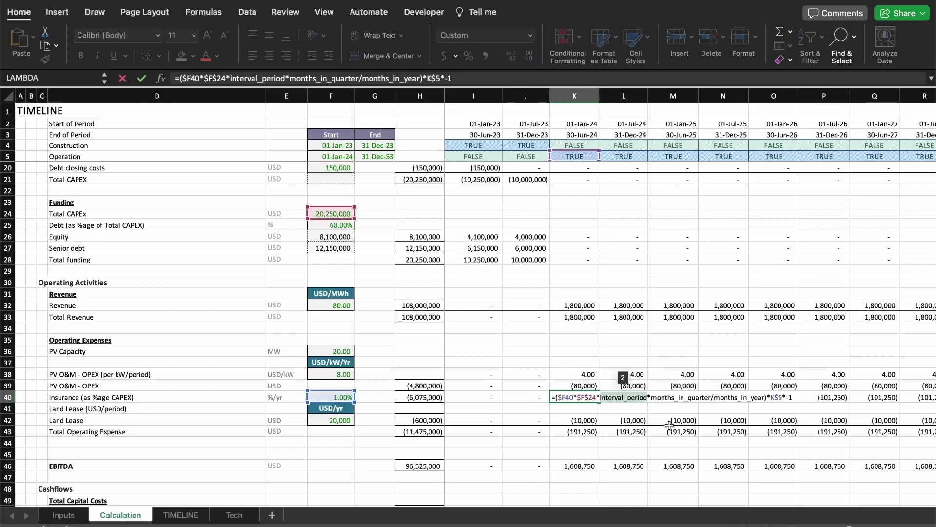
double_click(664, 396)
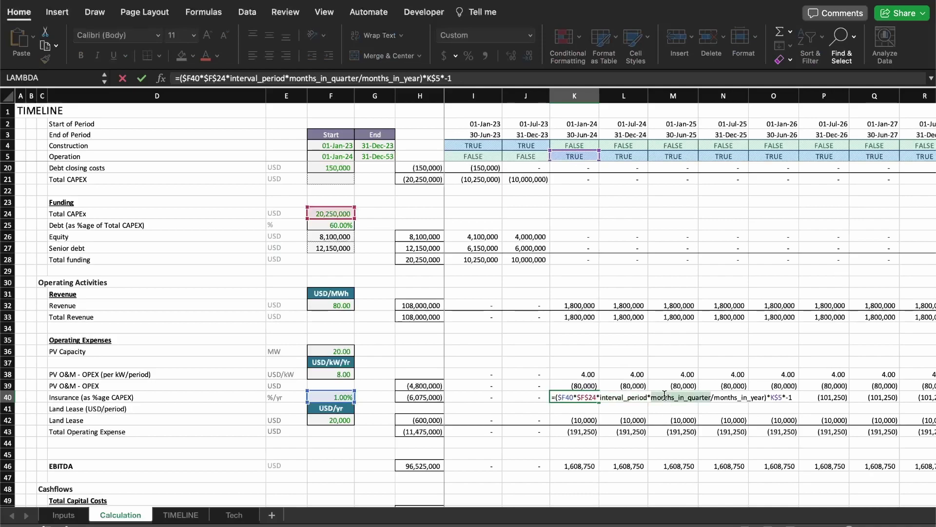
double_click(732, 398)
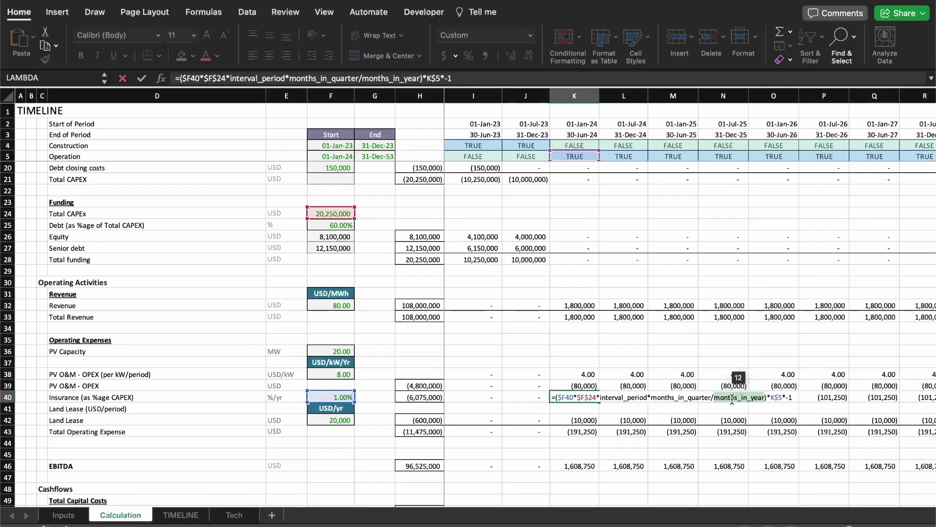
click(637, 396)
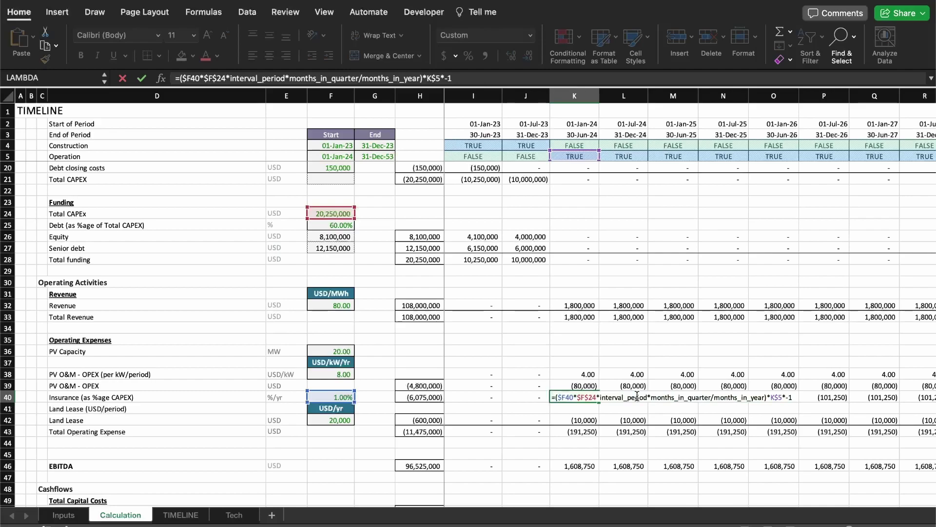
key(Escape)
key(Left)
key(Right)
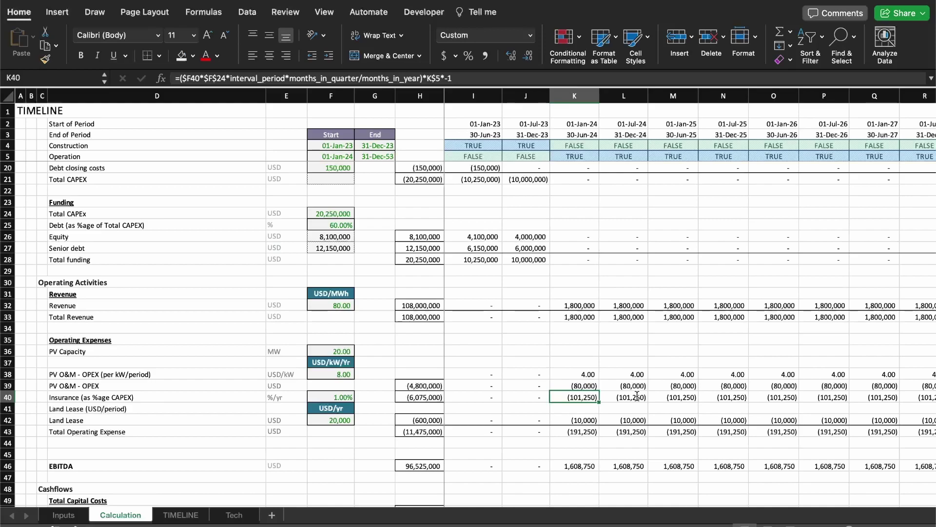
Restore the Interval between periods on the Inputs sheet to 1 quarter and return to the Calculation sheet.
key(ctrl+Page_Up)
key(Up)
key(Down)
key(ctrl+Page_Down)
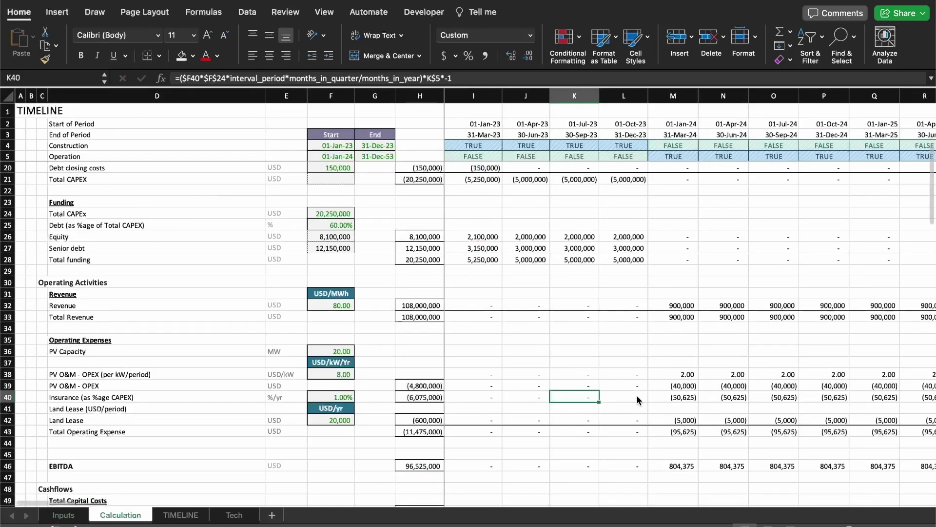
Review the PV O&M - OPEX costs in row 39 for the first four operating quarters, M39:P39.
key(Up)
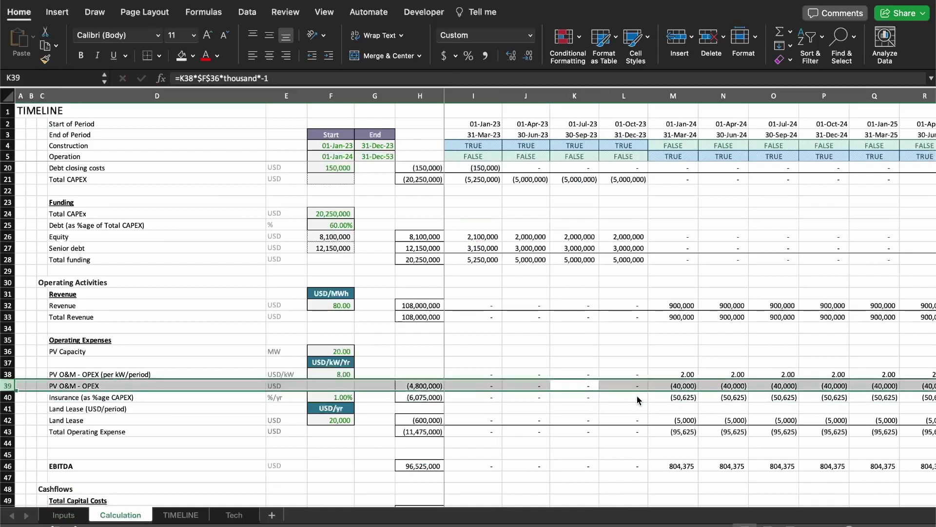
key(Right)
key(Right)
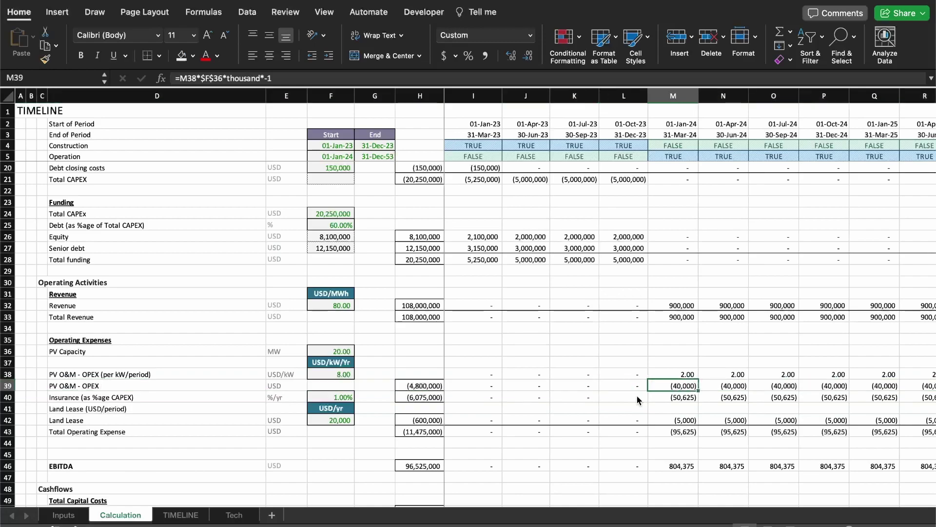
key(shift+Right)
key(shift+Right)
key(shift+Right)
Shorten the unit label of the Insurance row in E40 to %.
key(Left)
key(Left)
key(Left)
key(Left)
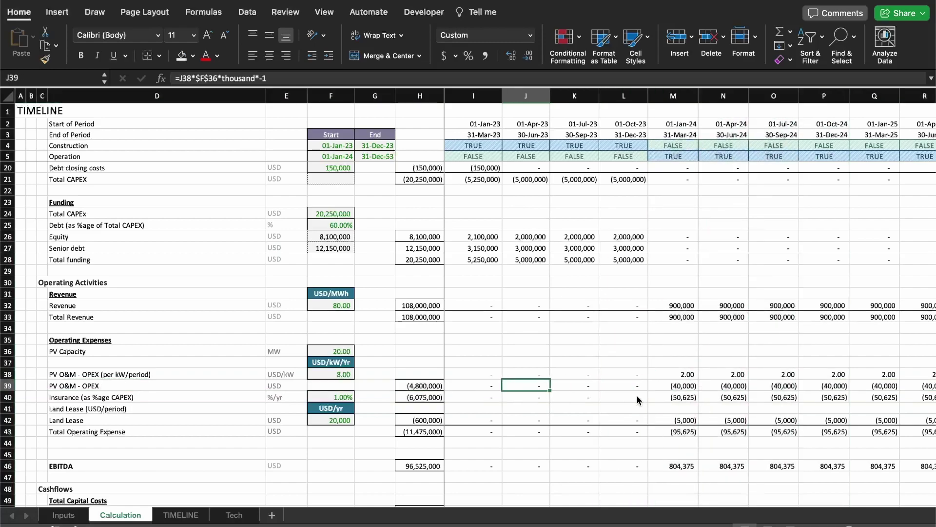
key(Left)
key(Left)
key(Left)
key(Left)
key(Down)
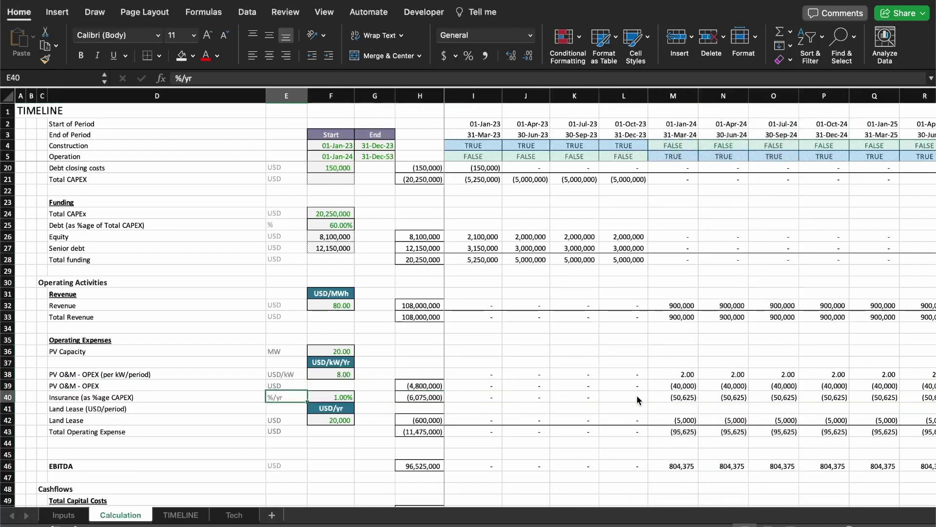
key(F2)
key(BackSpace)
key(BackSpace)
key(BackSpace)
key(Return)
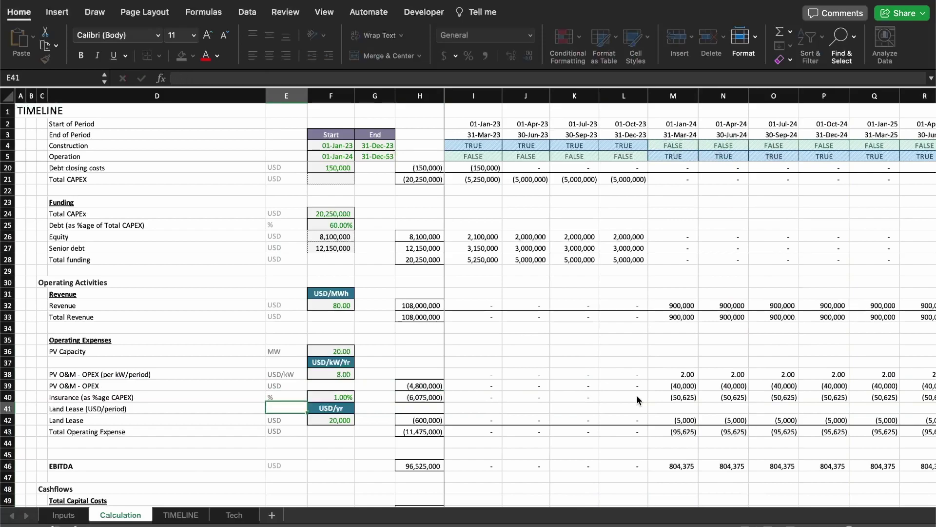
Undo the last unit label edit in E40 and enter % there again.
key(super+z)
key(F2)
key(BackSpace)
key(BackSpace)
key(BackSpace)
key(Return)
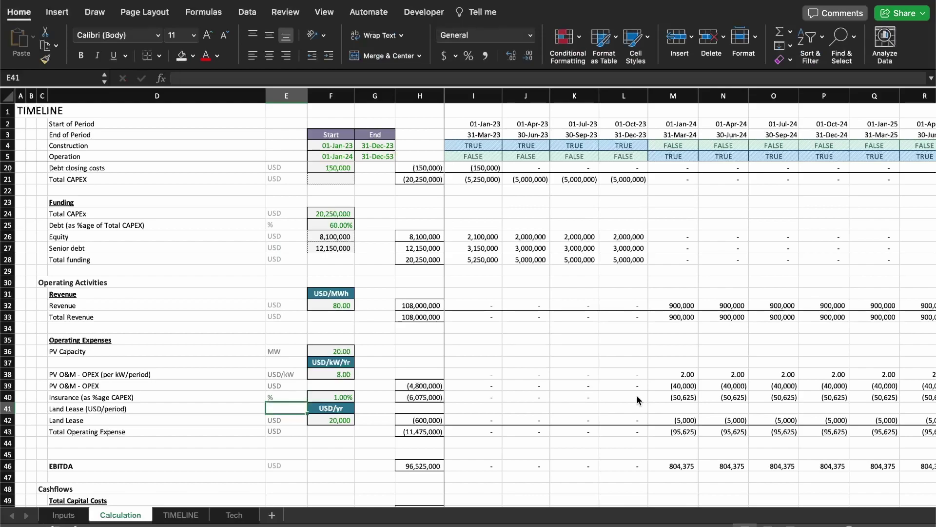
Review the unit labels of the operating expense rows in E38:E41.
key(Up)
key(Up)
key(Up)
key(shift+Down)
key(shift+Down)
key(shift+Down)
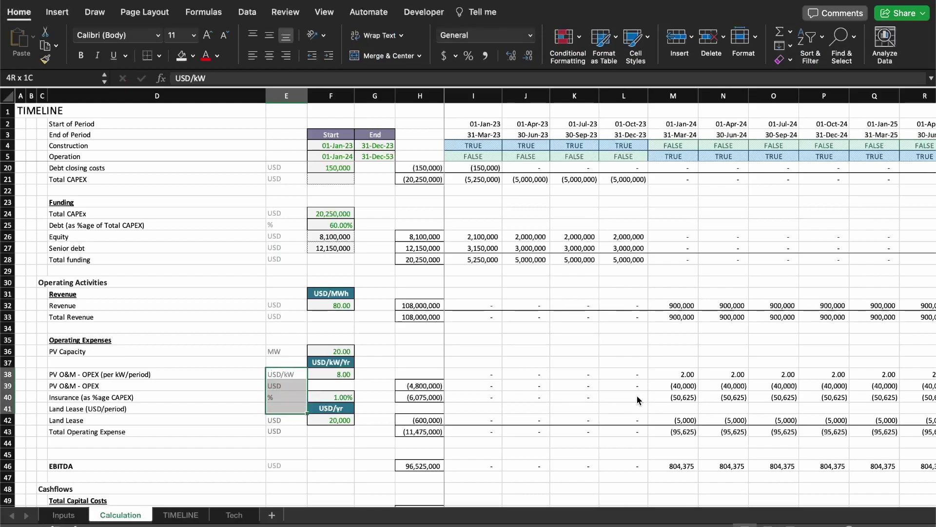
key(Up)
key(Down)
key(Down)
key(Down)
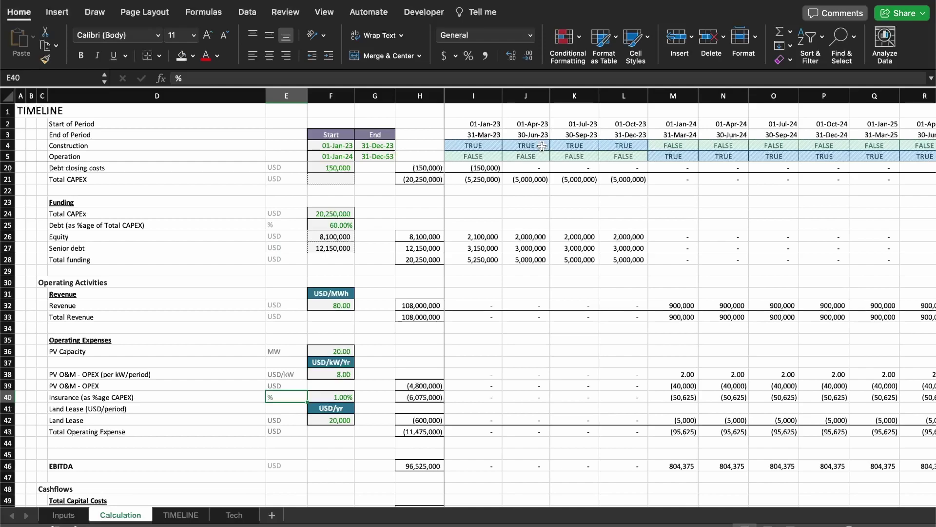
Examine the first three quarterly columns of the timeline, I to K.
click(492, 96)
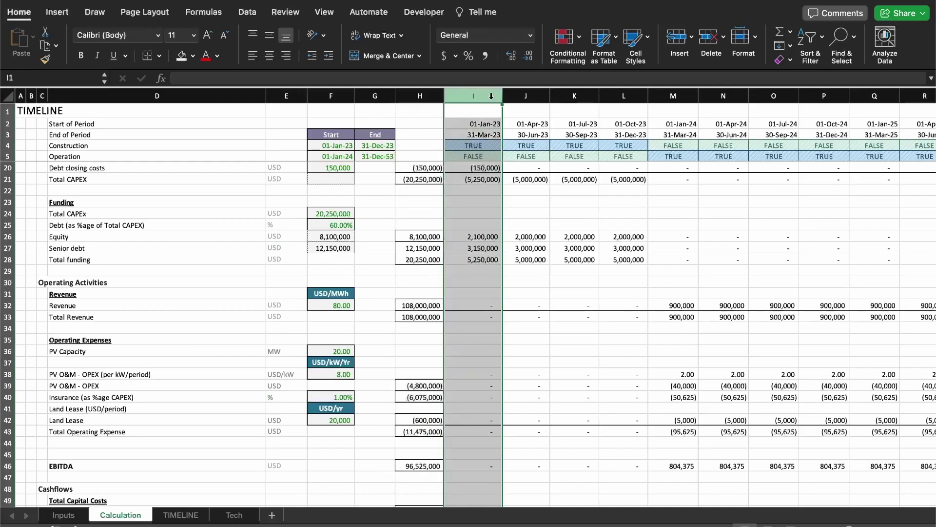
click(528, 93)
click(573, 94)
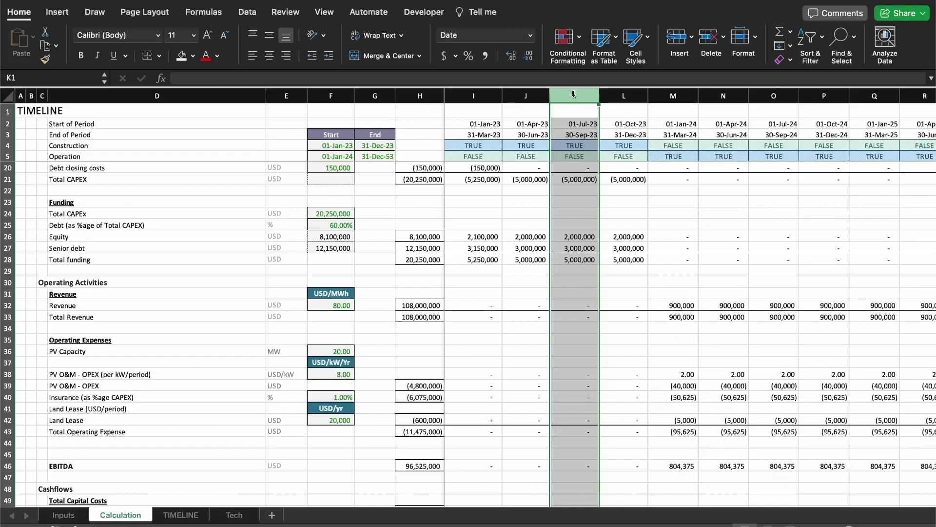
Locate the yellow-highlighted Tax Loss Account rows under the geared tax calculation in Supporting Calculations.
click(483, 246)
scroll(483, 245, down, 5)
scroll(483, 245, down, 15)
scroll(483, 245, down, 6)
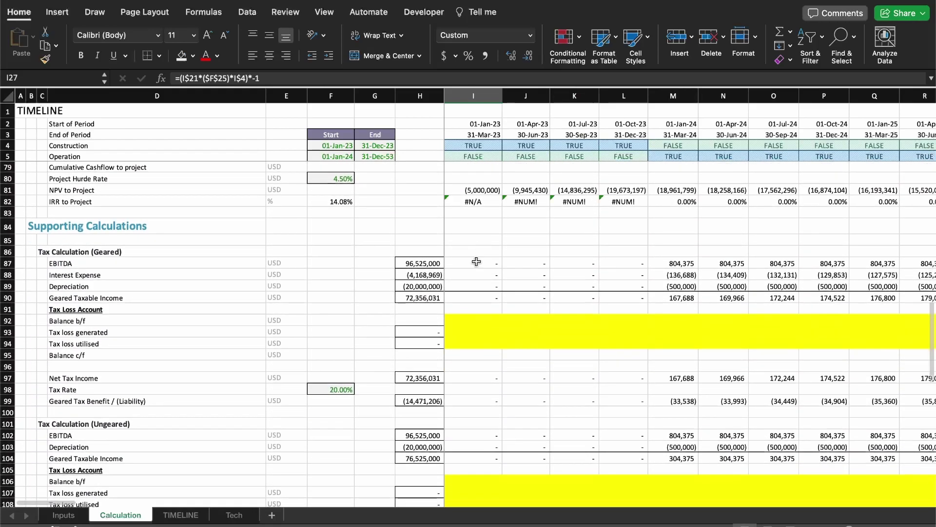
drag(462, 320, 497, 336)
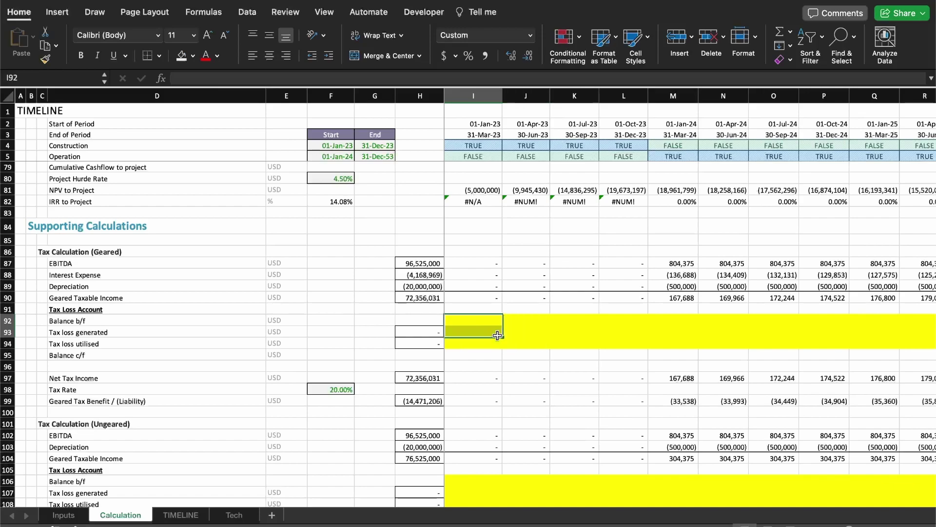
scroll(497, 336, down, 1)
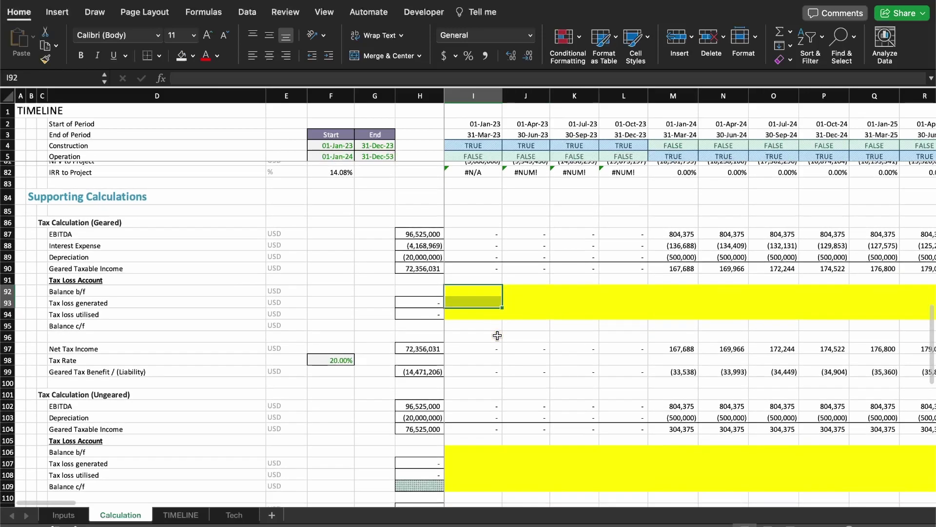
Remove the yellow fill from rows 92 to 94 of the geared Tax Loss Account across the whole timeline.
key(shift+Down)
key(super+shift+Right)
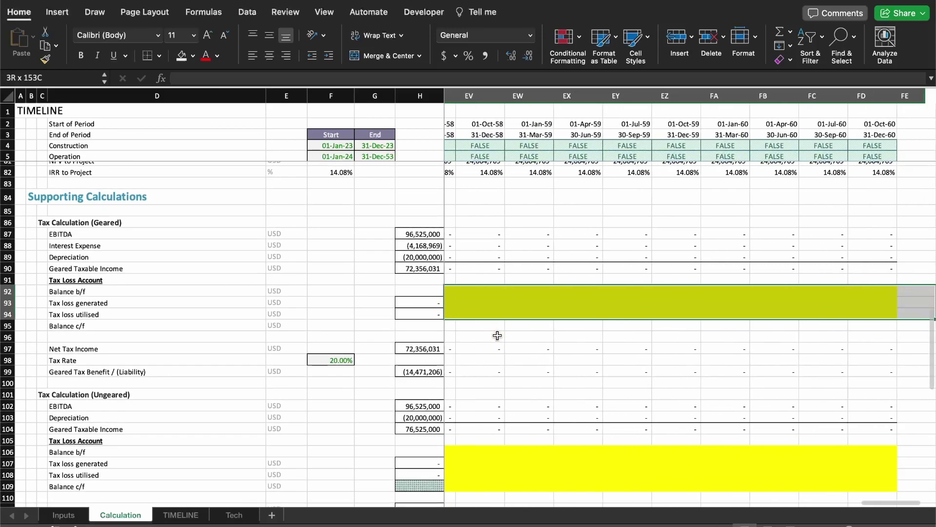
click(193, 55)
click(224, 79)
key(Left)
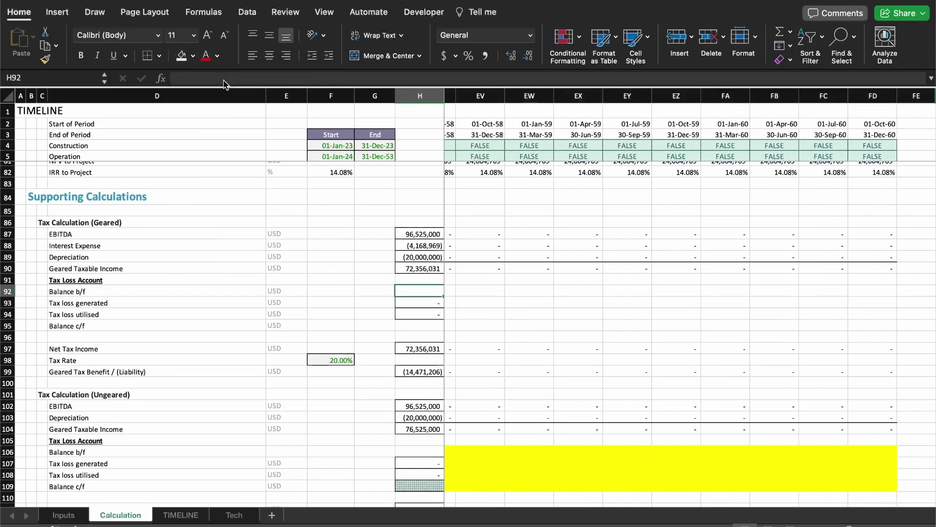
key(Right)
key(Right)
key(Right)
key(Left)
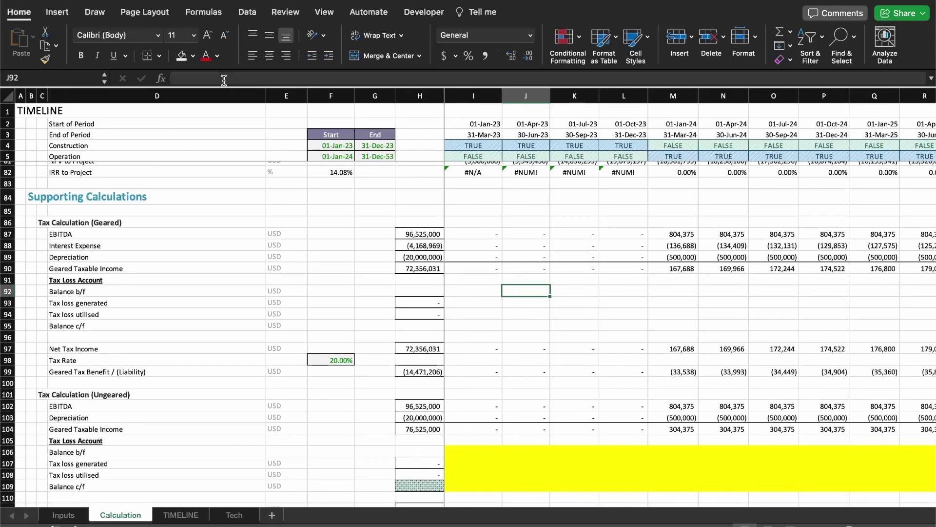
Review the geared Tax Loss Account rows 92 to 95 and the Geared Taxable Income of the four 2024 quarters.
key(shift+space)
key(Up)
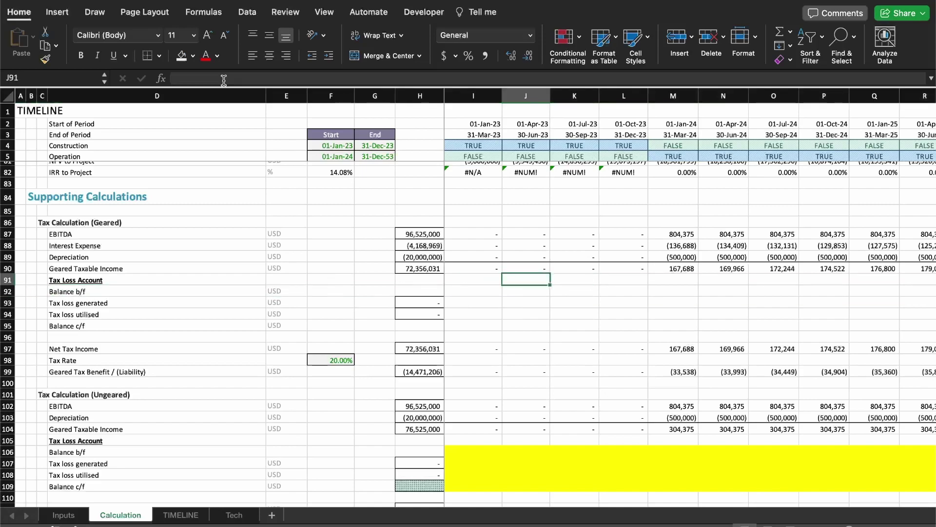
key(Down)
key(shift+space)
key(shift+Down)
key(shift+Down)
key(shift+Down)
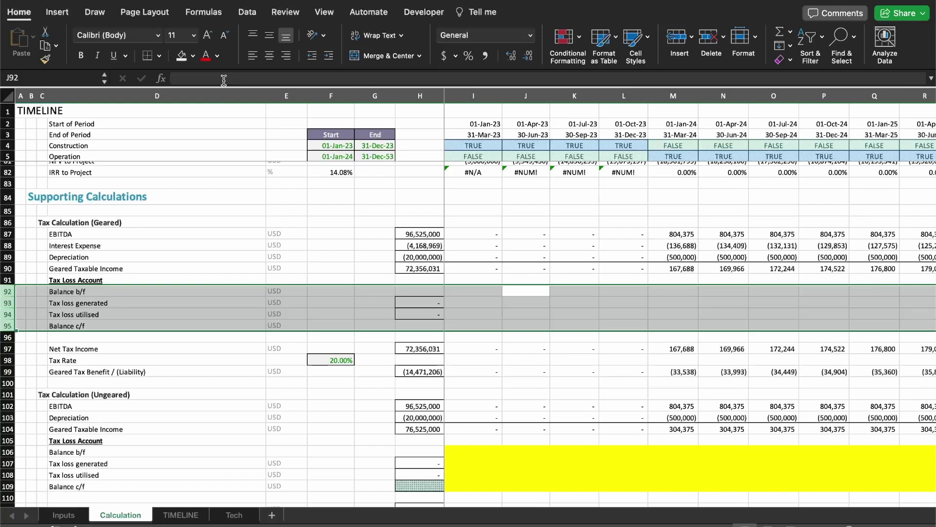
key(Up)
key(Right)
key(Up)
key(Right)
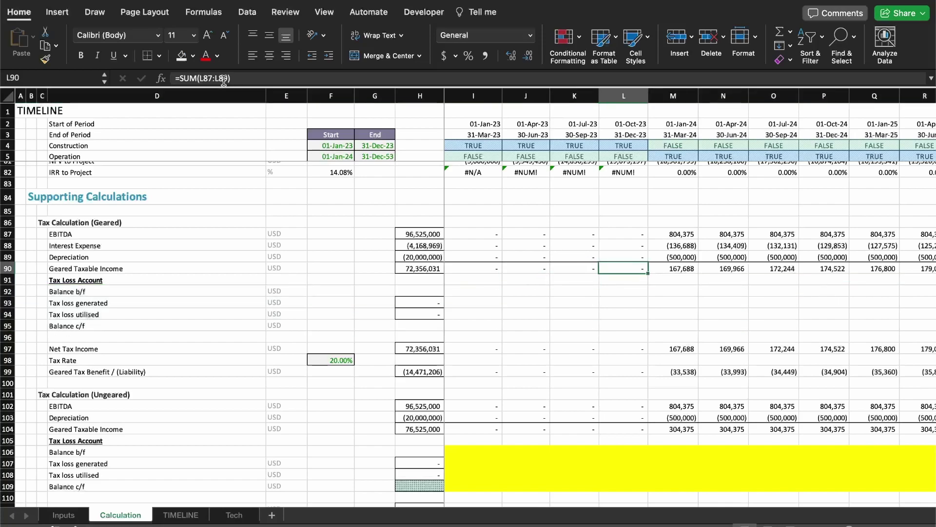
key(Right)
key(shift+Right)
key(shift+Right)
key(shift+Right)
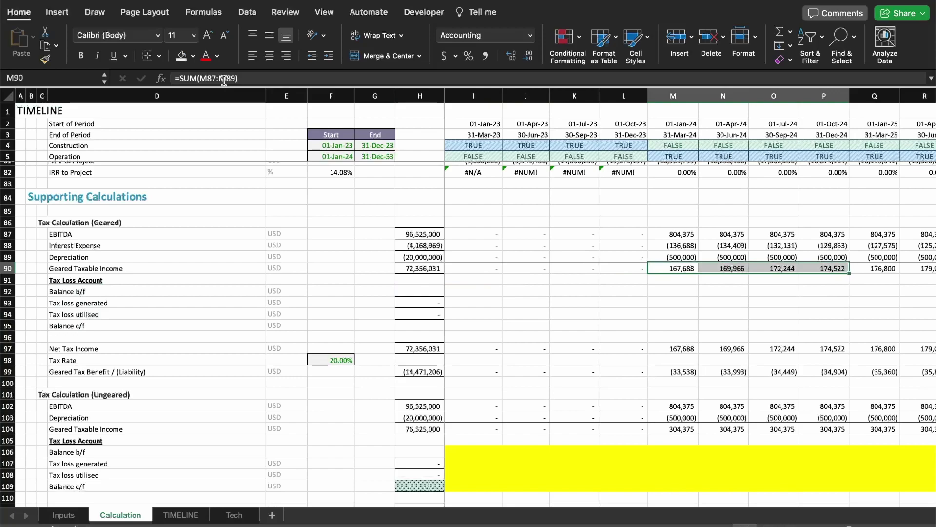
Make the Geared Taxable Income in M90 a loss by appending *-1 to its SUM formula.
key(shift+Left)
key(shift+Left)
key(shift+Left)
key(F2)
text(*-1)
key(Return)
key(Down)
key(Up)
key(Up)
key(Up)
key(Down)
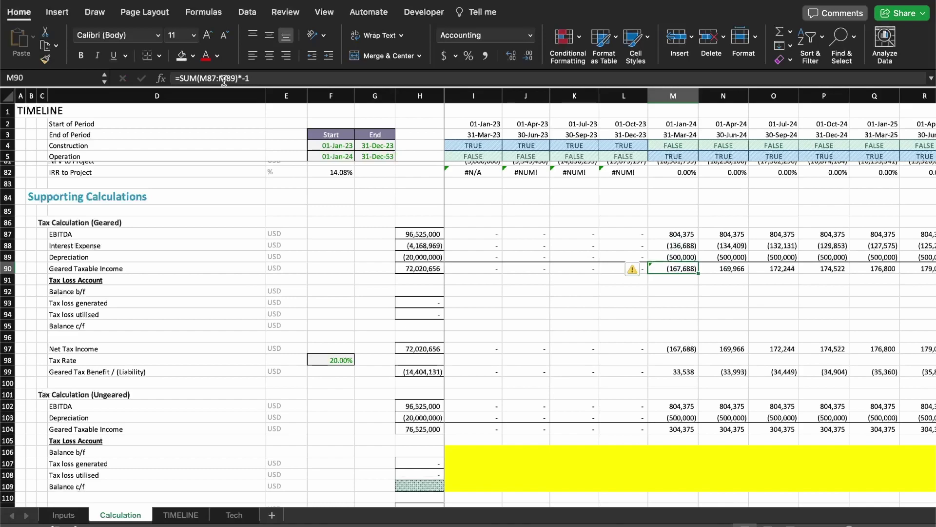
Examine how the loss in M90 carries through to Net Tax Income in M97 and Geared Tax Benefit / (Liability) in M99.
key(Down)
key(Down)
key(Down)
key(Down)
key(Down)
key(Down)
key(Down)
key(Down)
key(Down)
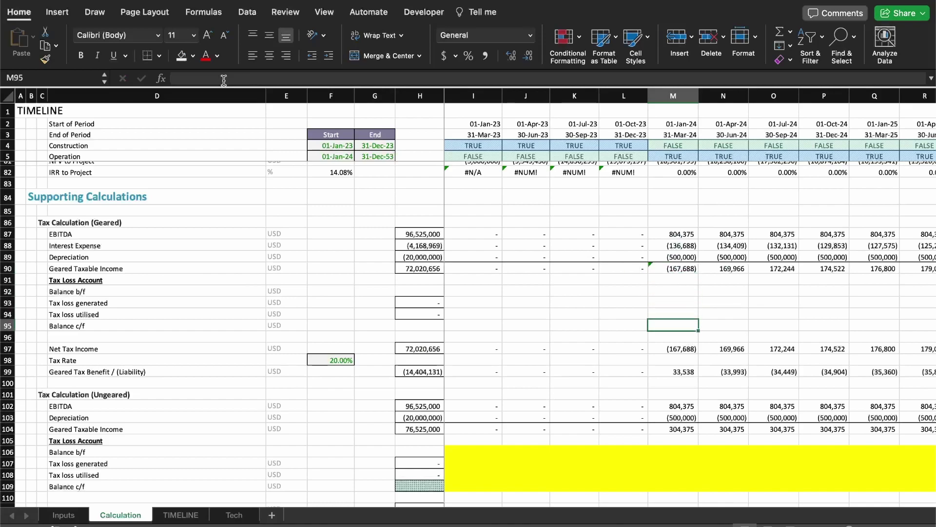
key(Up)
key(Up)
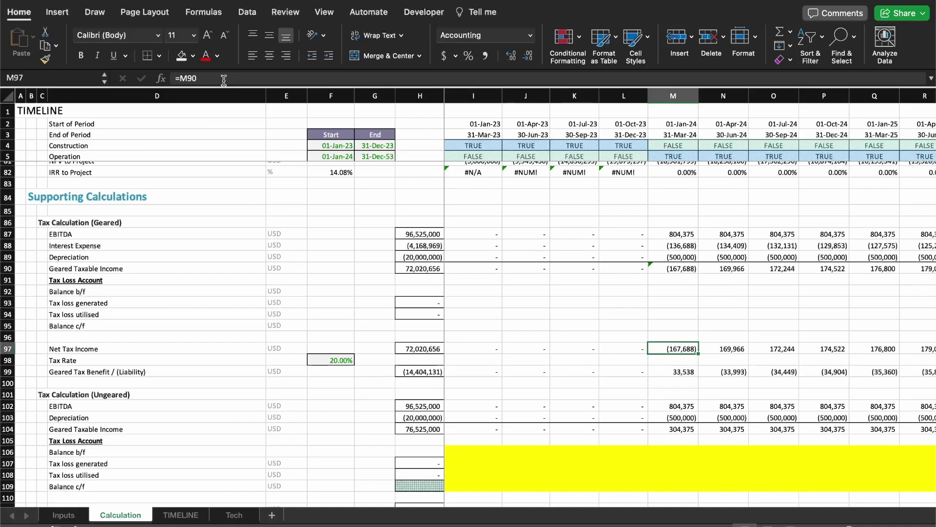
key(Down)
key(Down)
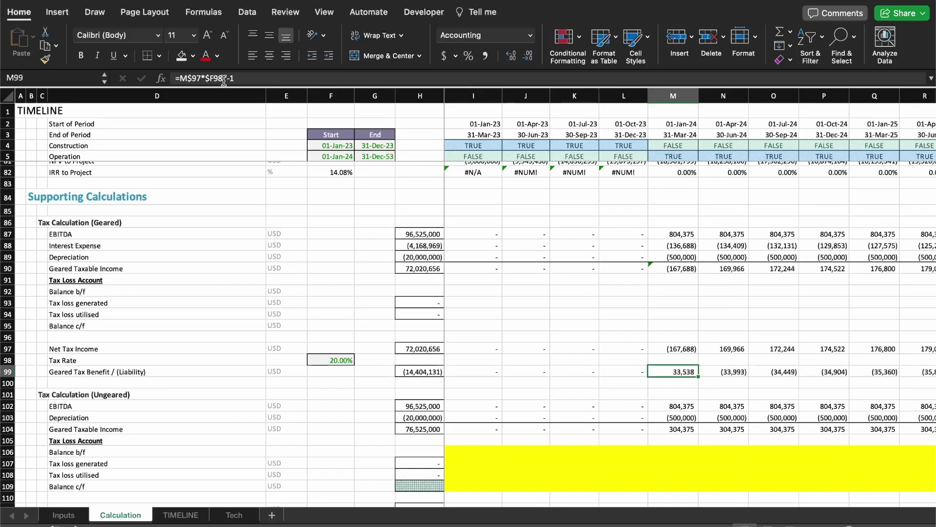
key(Up)
key(Up)
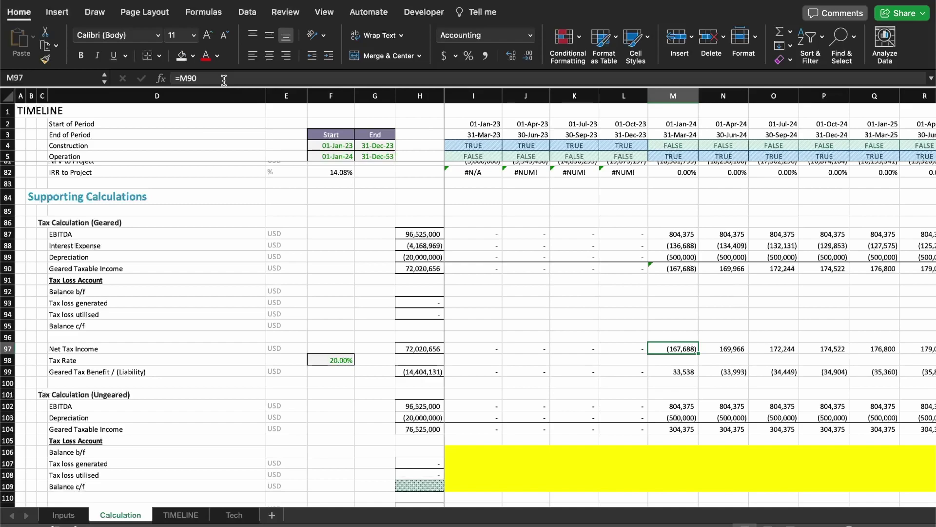
key(Left)
key(Right)
key(shift+Down)
key(shift+Down)
key(Up)
key(Down)
Copy the sign-reversed Geared Taxable Income formula from M90 into N90.
key(Up)
key(Up)
key(Up)
key(Up)
key(Up)
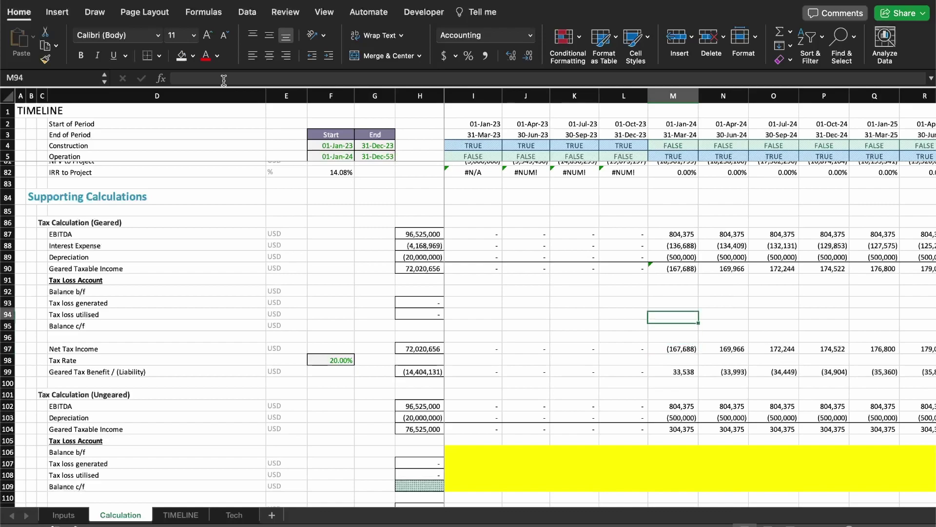
key(Up)
key(Up)
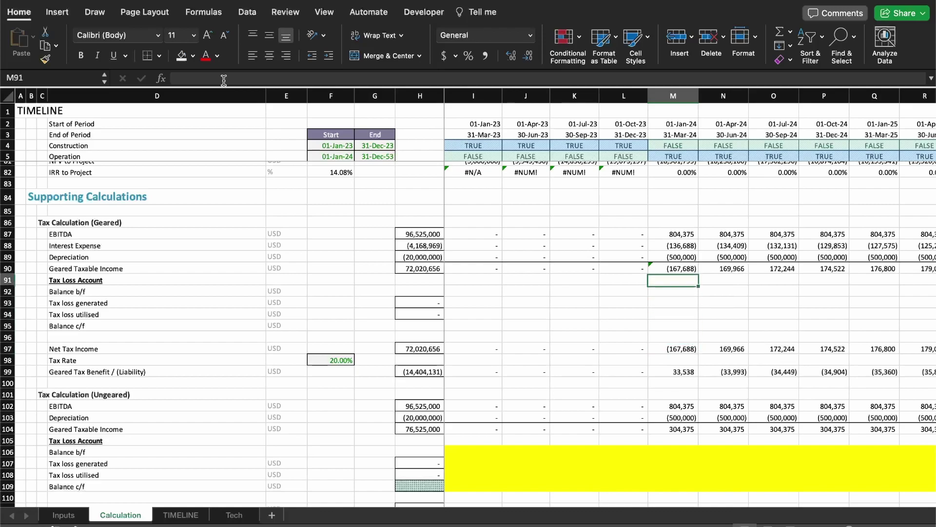
key(super+c)
key(Right)
key(super+v)
Examine the four geared Tax Loss Account rows from Balance b/f to Balance c/f.
key(Left)
key(Left)
key(Left)
key(Left)
key(Left)
key(Left)
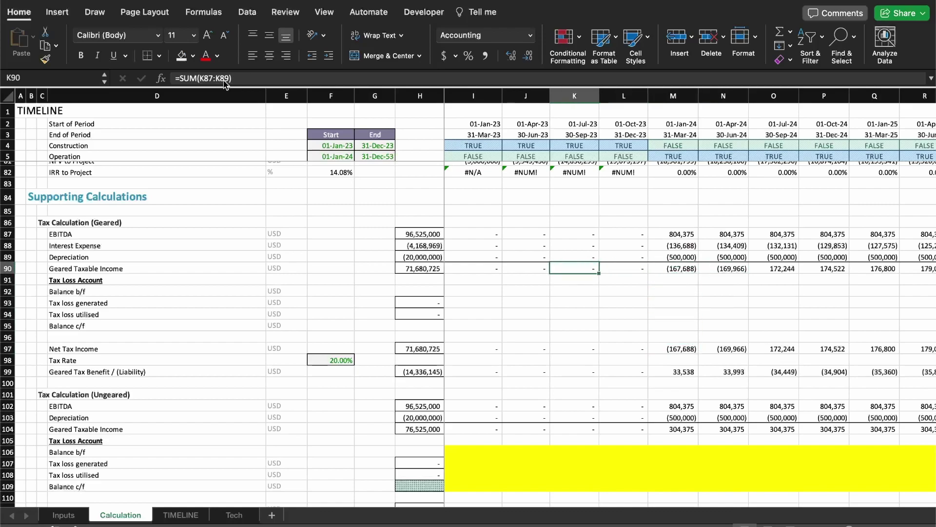
key(Down)
key(Down)
key(Right)
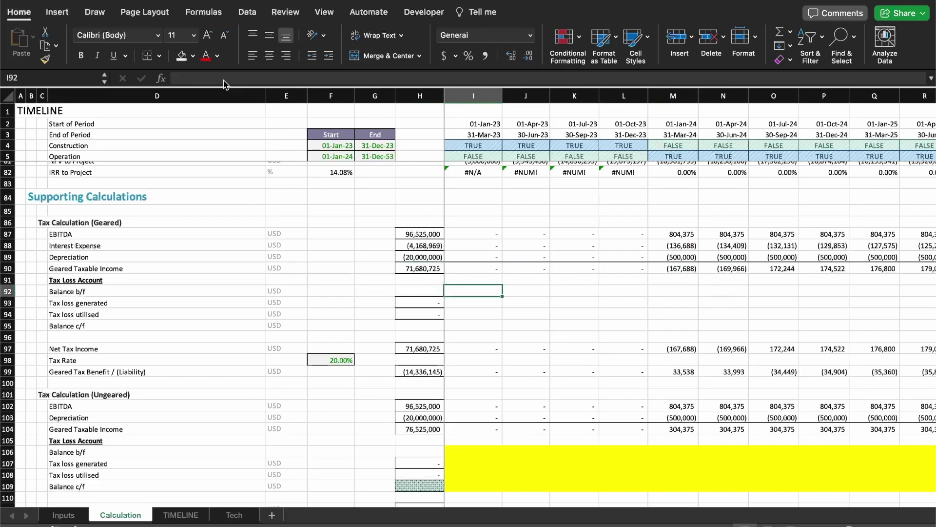
key(shift+space)
key(shift+Down)
key(shift+Down)
key(shift+Down)
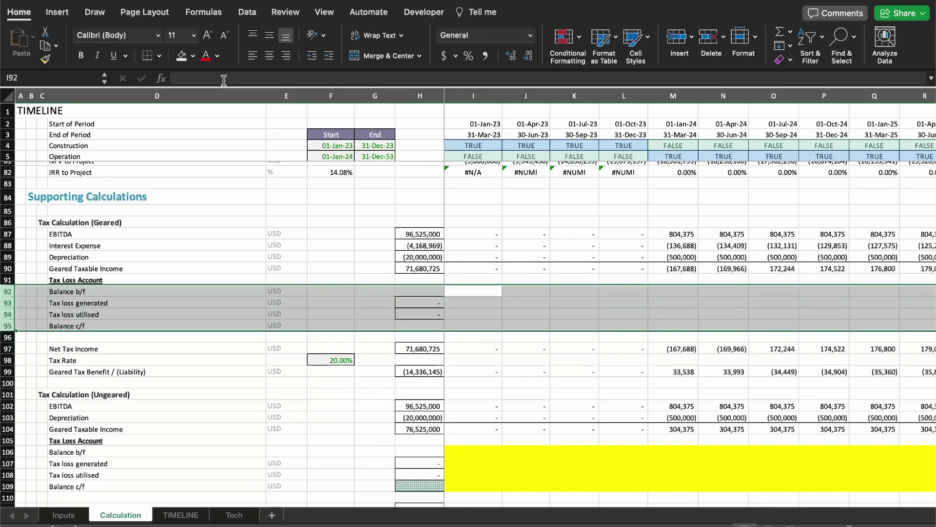
key(Left)
key(Up)
key(Down)
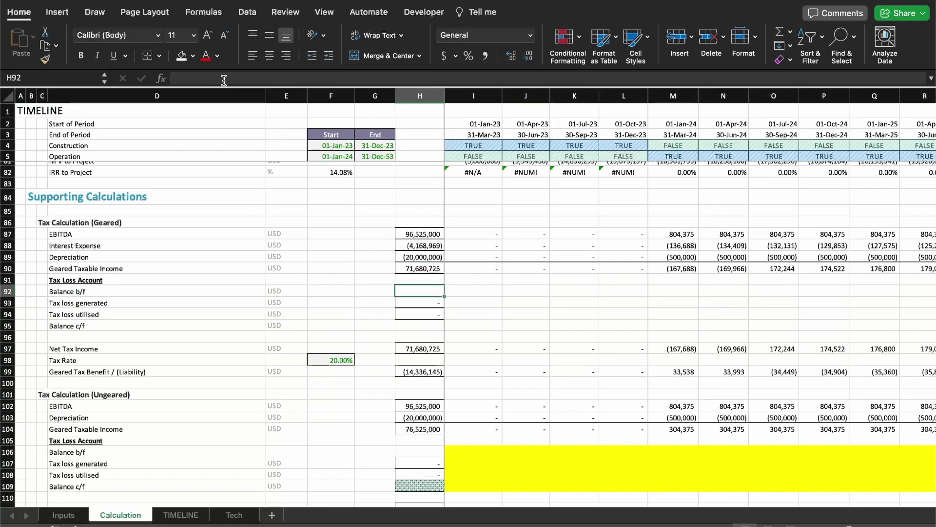
key(Right)
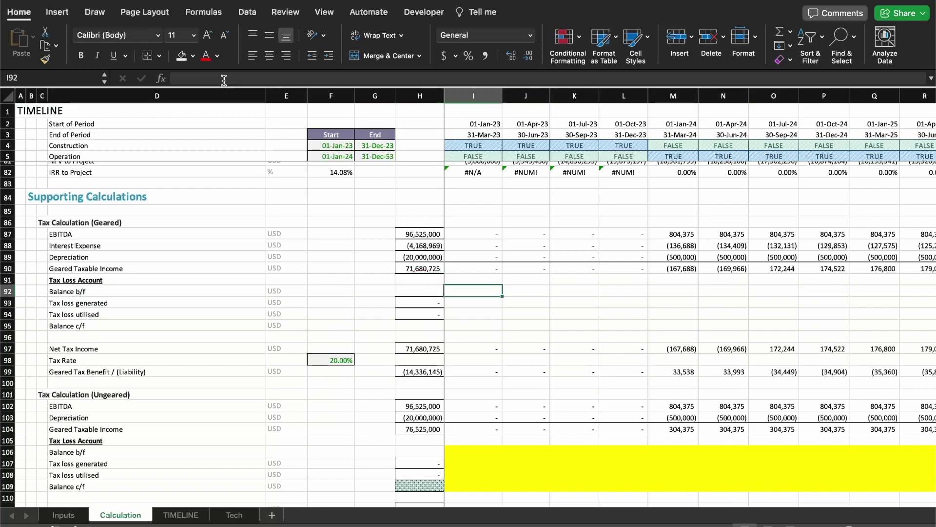
key(F2)
key(shift+space)
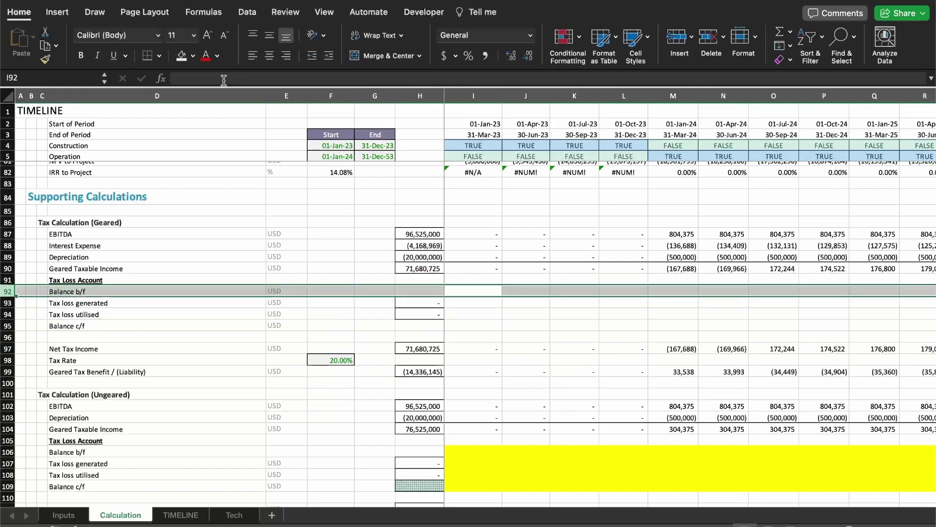
Add a top border to the geared Balance c/f row 95 from column I to FD.
key(Down)
key(Down)
key(Down)
key(shift+space)
key(Left)
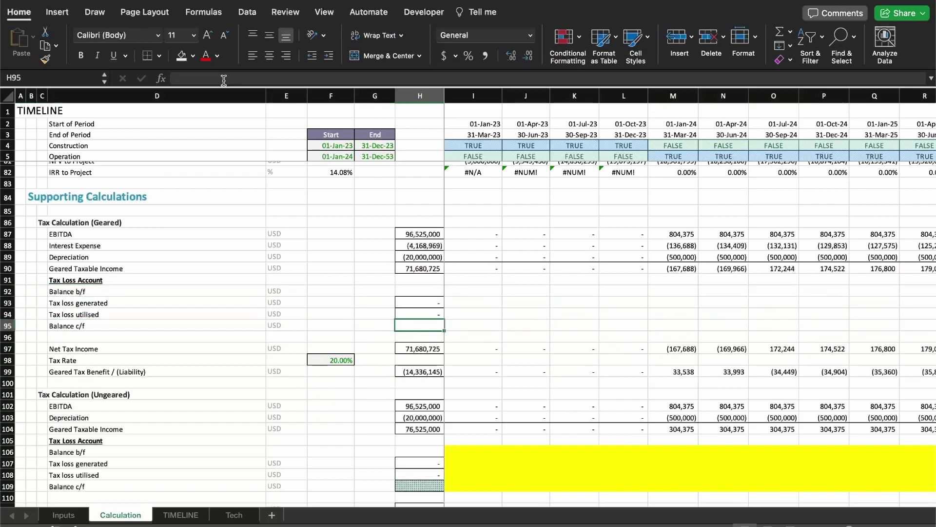
key(Right)
key(ctrl+shift+Right)
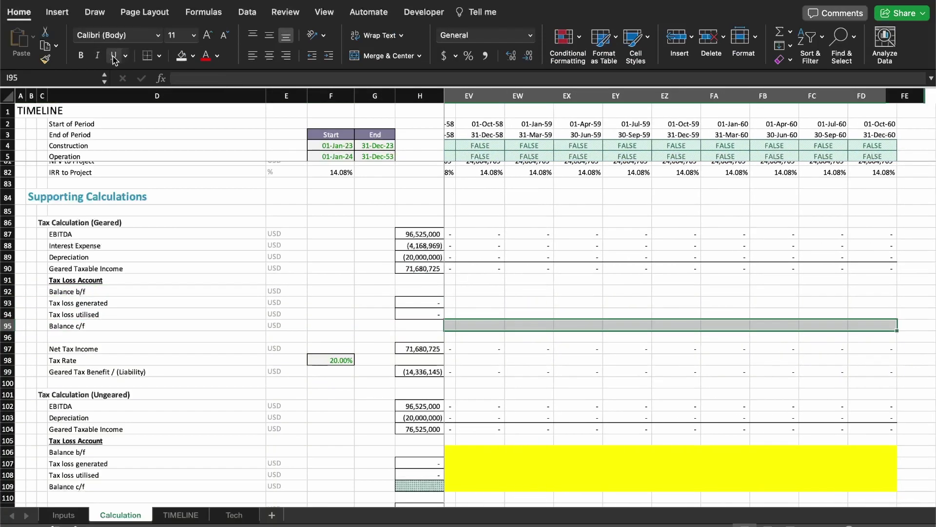
click(158, 56)
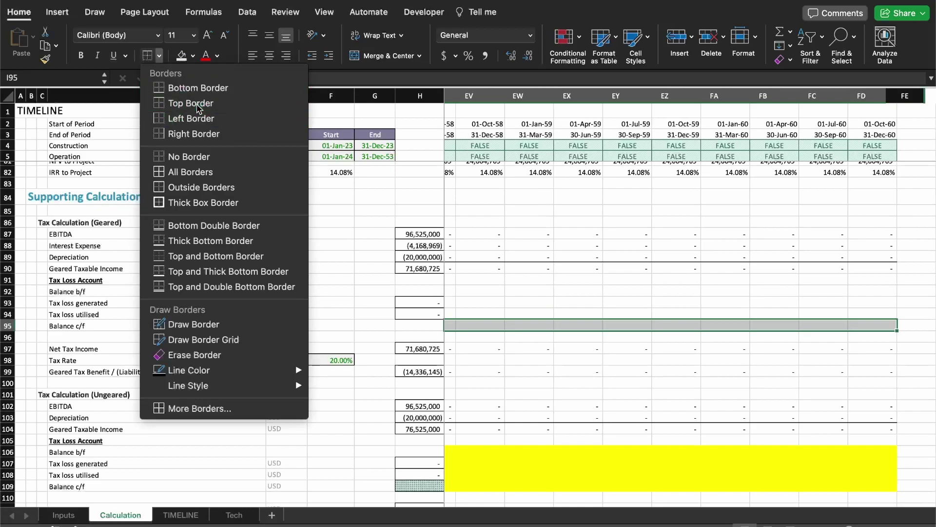
click(197, 104)
key(ctrl+shift+Left)
Hide the gridlines on the Calculation sheet.
key(Up)
key(Up)
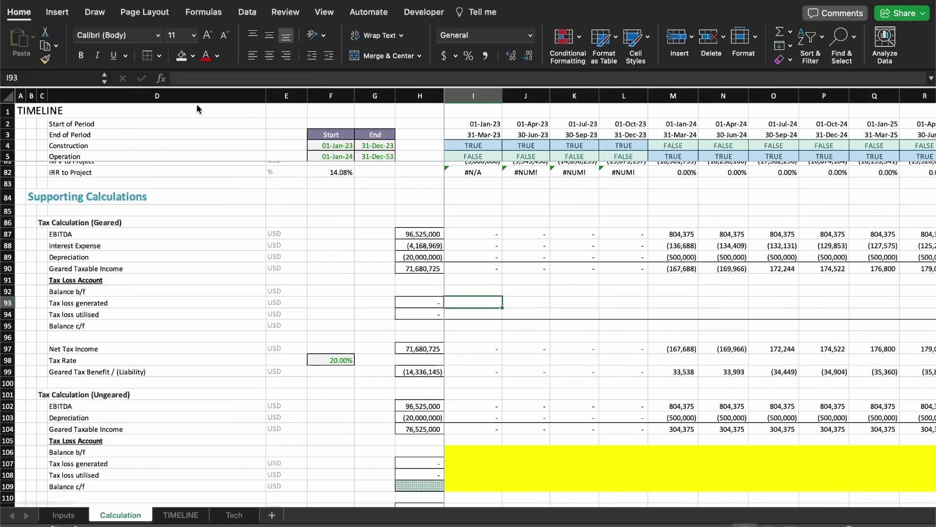
click(324, 12)
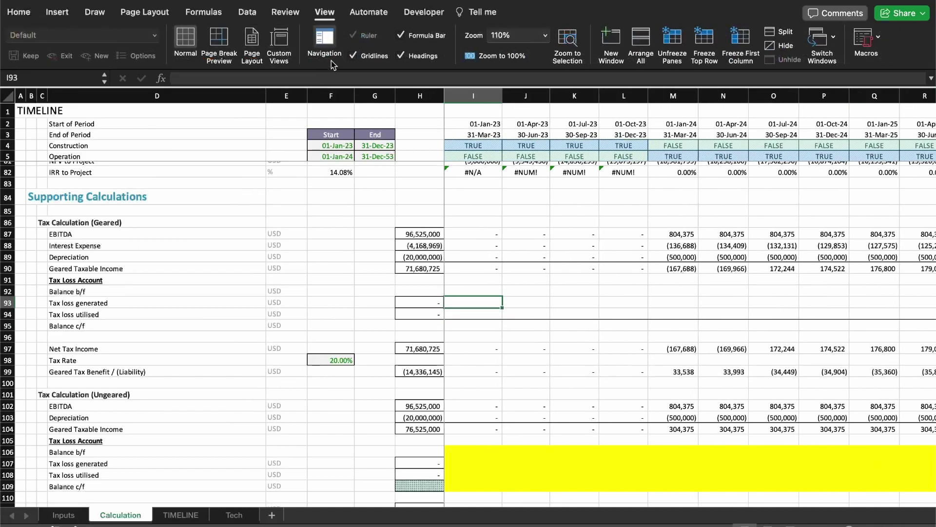
click(373, 58)
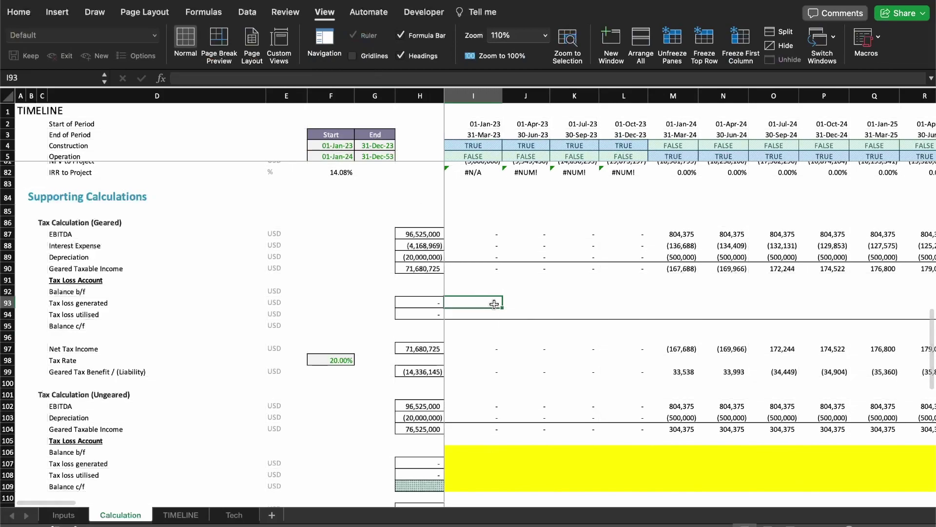
Link the geared Balance b/f in I92 to the preceding Balance c/f cell with =H95.
click(474, 291)
key(shift+space)
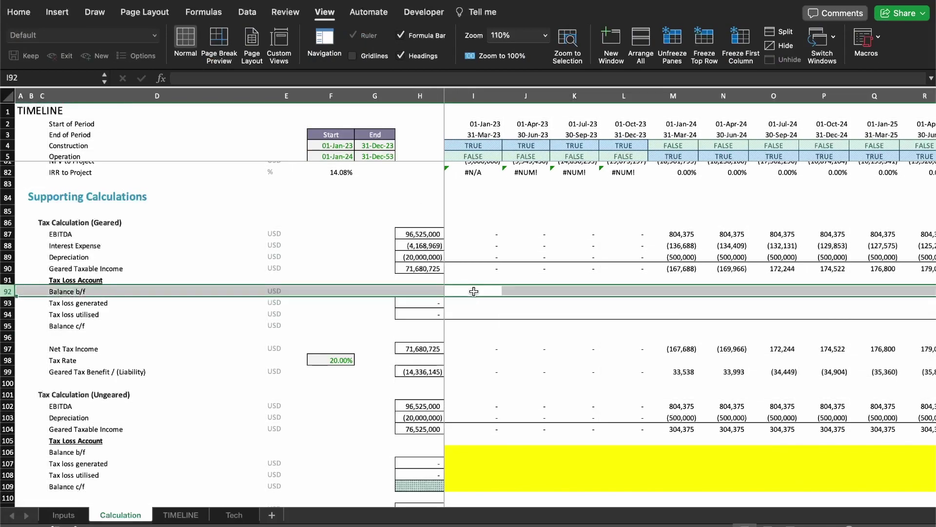
click(474, 291)
text(=)
key(Left)
key(Down)
key(Return)
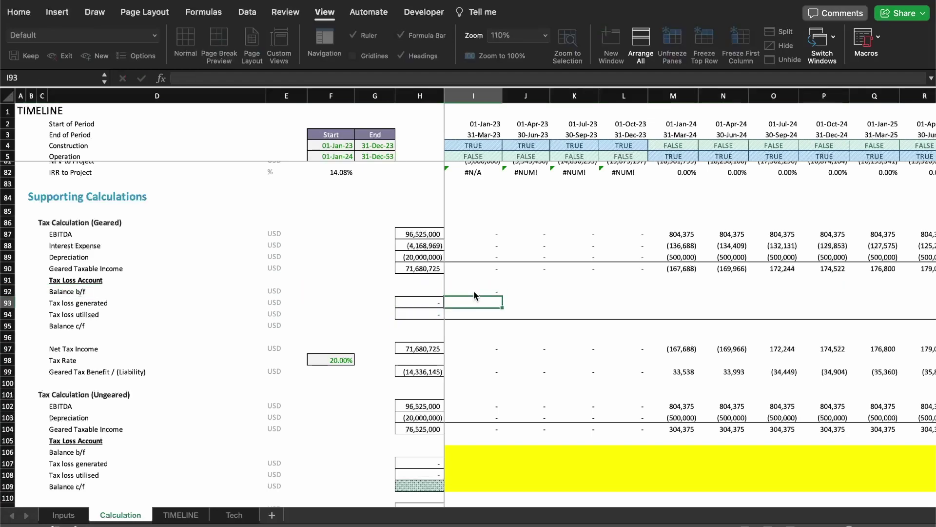
Copy the patterned Balance c/f cell H109 of the ungeared tax loss account to the geared Balance c/f cell H95.
key(Left)
key(Down)
key(Down)
key(Down)
key(Down)
key(Down)
key(Down)
key(Down)
key(Down)
key(Down)
key(Down)
key(Down)
key(Down)
key(Down)
key(Down)
key(Down)
key(Down)
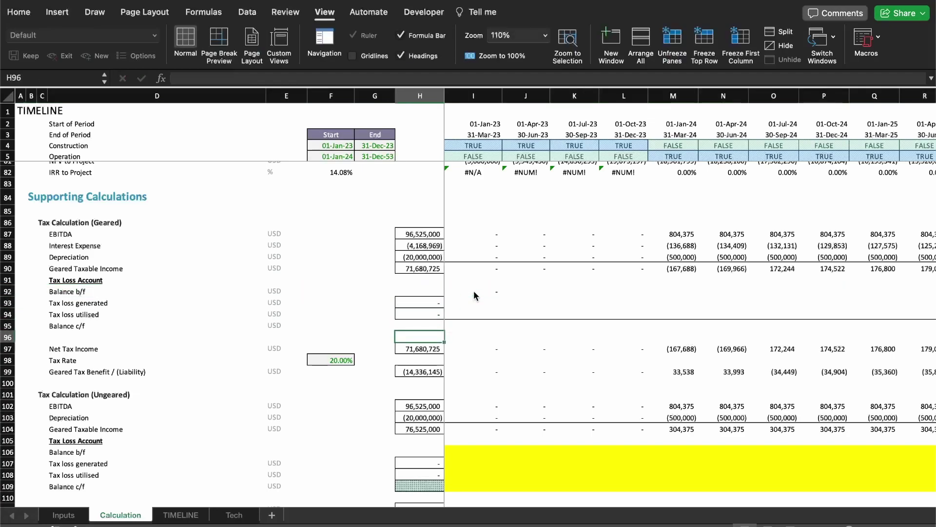
key(ctrl+c)
key(Up)
key(Up)
key(Up)
key(Up)
key(Up)
key(Up)
key(Up)
key(Up)
key(Up)
key(Up)
key(Up)
key(Up)
key(Up)
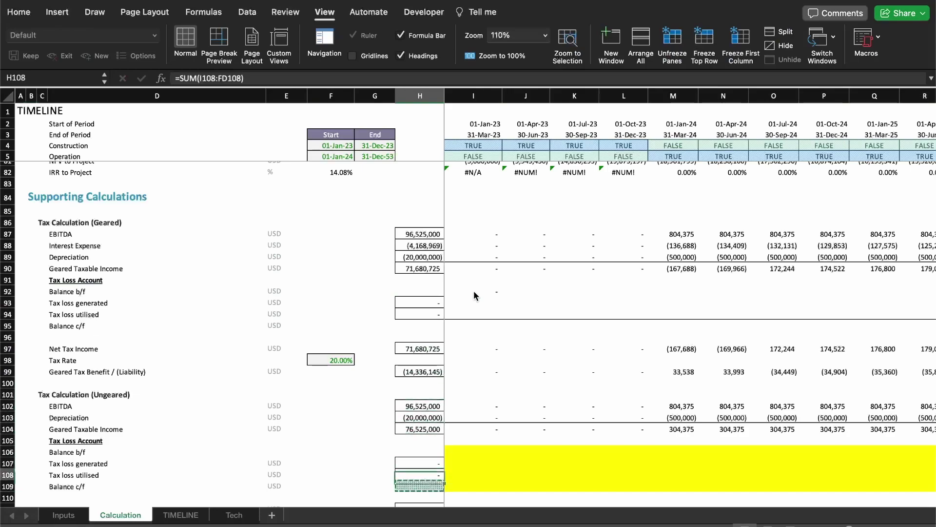
key(Up)
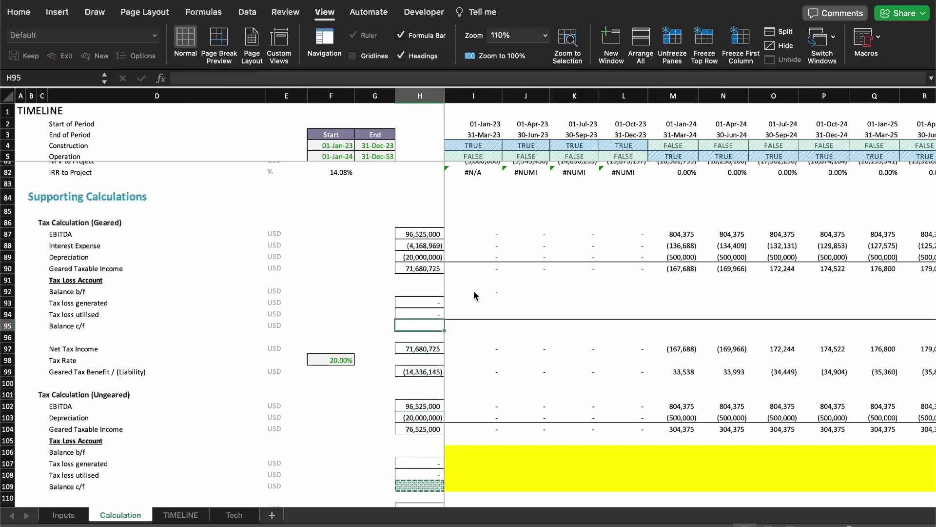
key(ctrl+v)
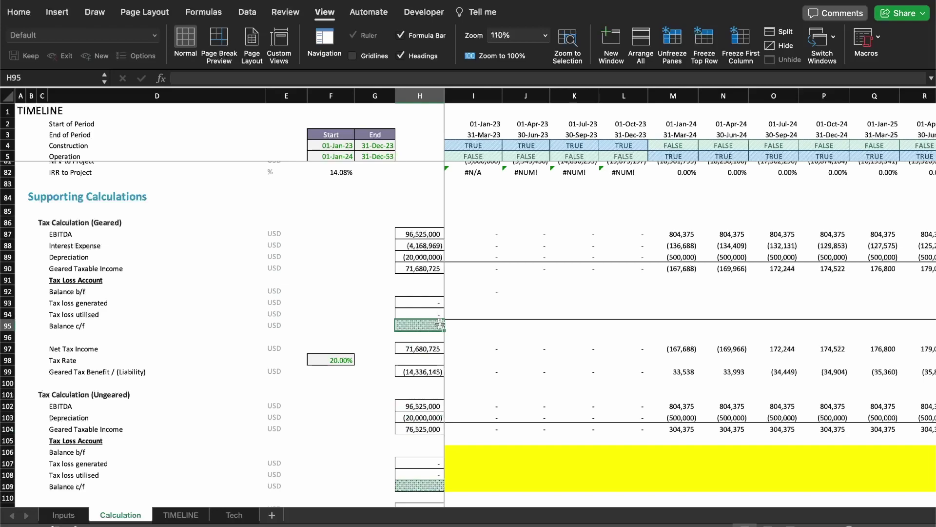
Test the link from I92 by entering eweqw in H95, and clear the test text.
text(eweqw)
key(Return)
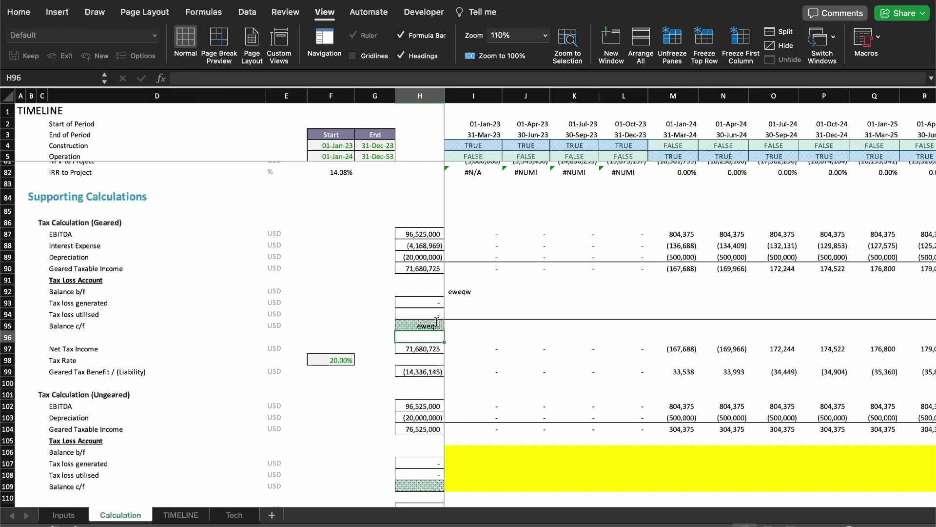
click(436, 322)
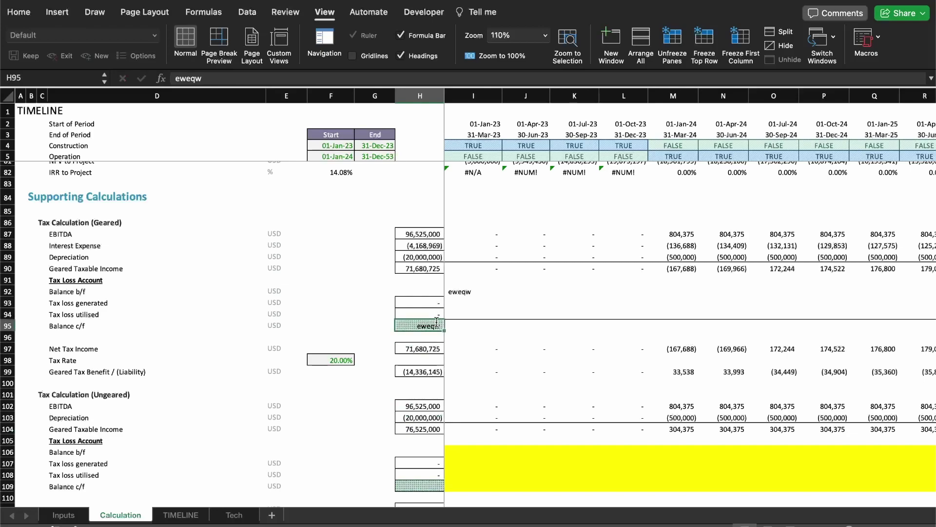
key(Delete)
key(Up)
key(Up)
key(Up)
key(Right)
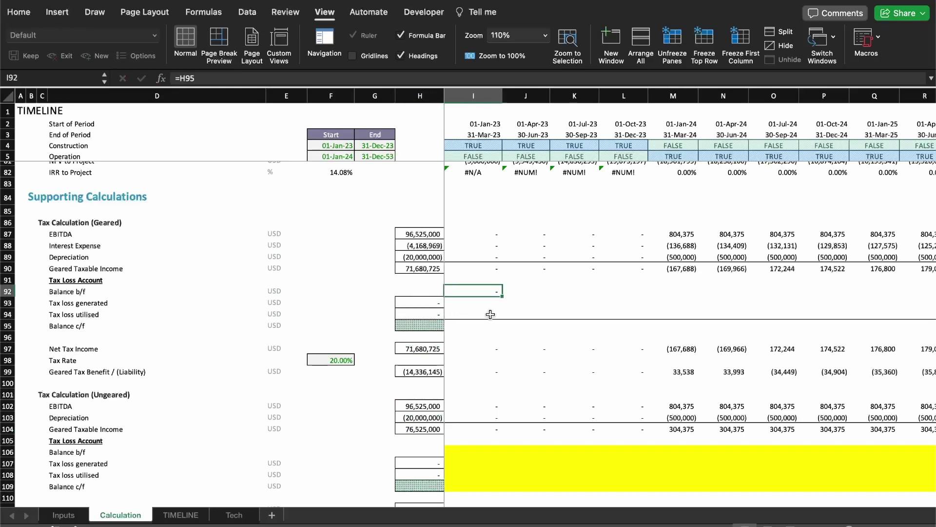
Enter the geared Balance c/f in I95 as the sum of the first period's account cells I92:I94.
click(468, 324)
text(=sum)
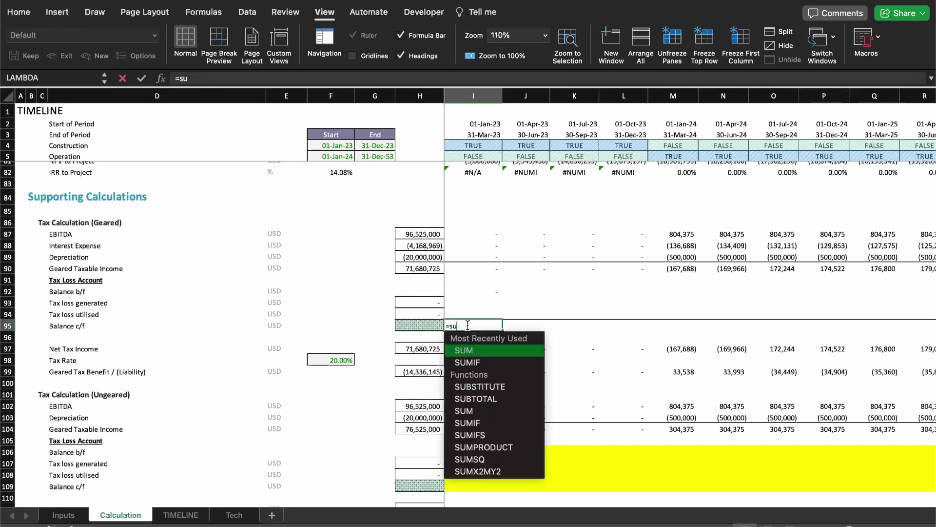
key(Tab)
text(()
key(Up)
key(shift+Up)
key(shift+Up)
key(Return)
key(Return)
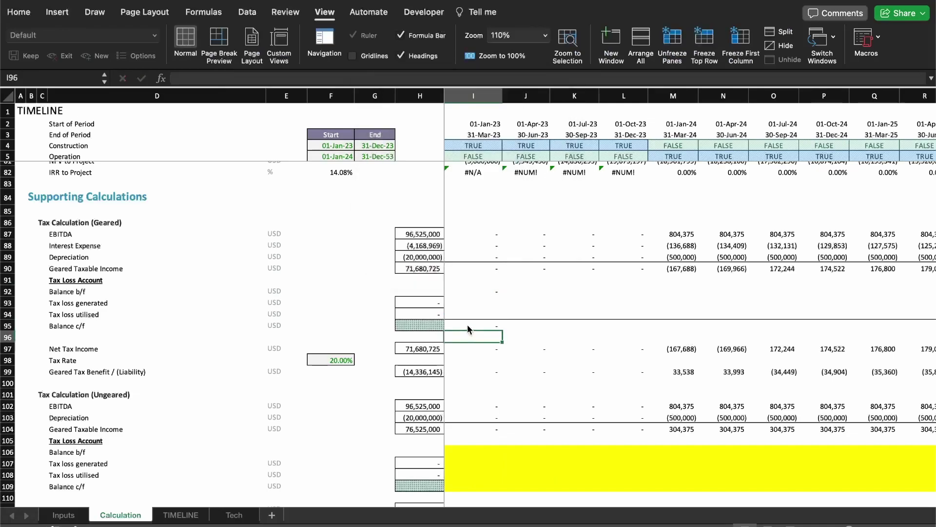
Remove the redundant parentheses from the I95 formula so it reads =SUM(I92:I94).
key(F2)
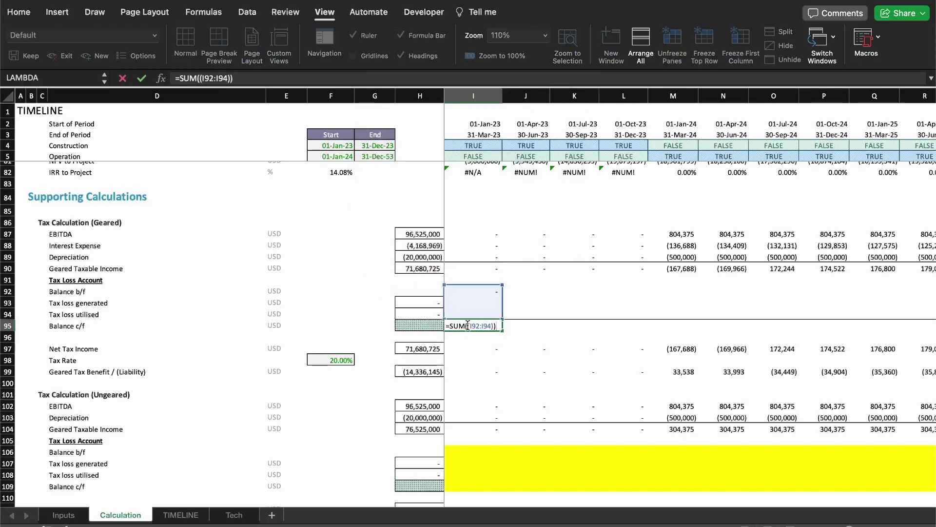
key(BackSpace)
key(Left)
key(Left)
key(Left)
key(Left)
key(BackSpace)
key(Return)
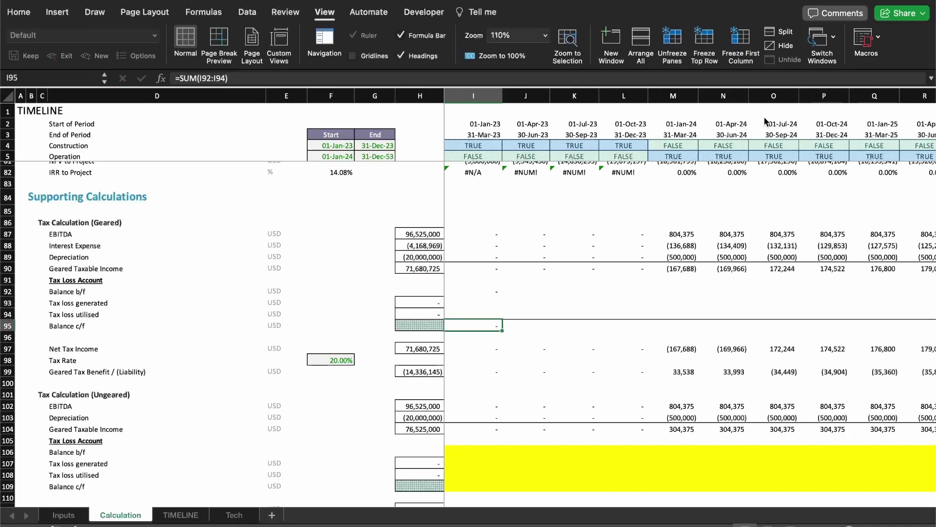
Fill the geared tax loss account block I92:I95 across all periods of the timeline.
key(shift+Up)
key(shift+Up)
key(shift+Up)
key(ctrl+shift+Right)
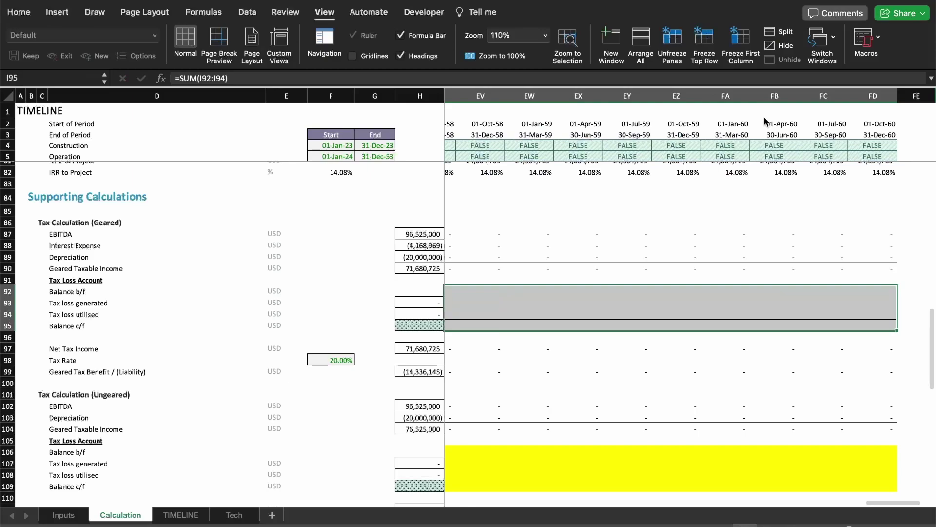
key(ctrl+r)
Review the filled tax loss account in rows 92 to 95 and the empty Tax loss generated row 93.
key(Left)
key(Left)
key(Right)
key(Right)
key(Right)
key(Up)
key(Up)
key(Up)
key(shift+space)
key(shift+Down)
key(shift+Down)
key(shift+Down)
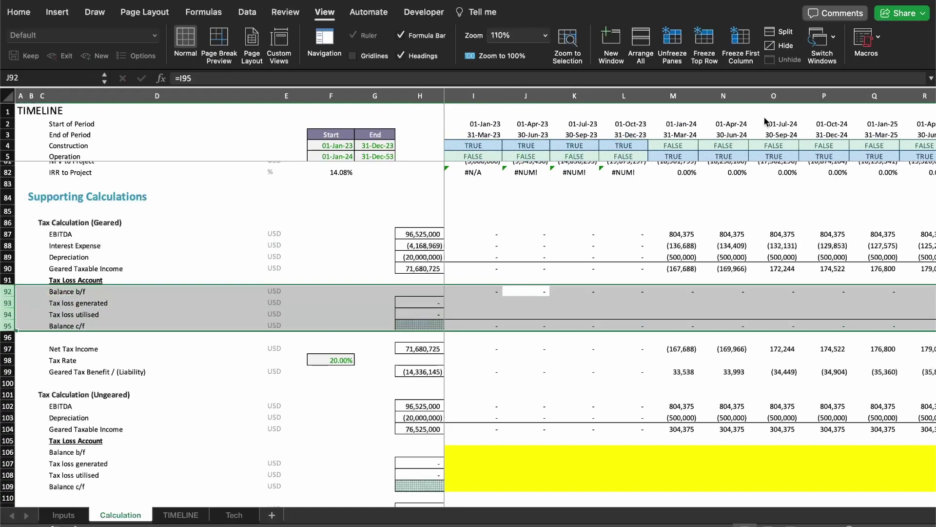
key(Left)
key(Down)
key(Right)
key(Right)
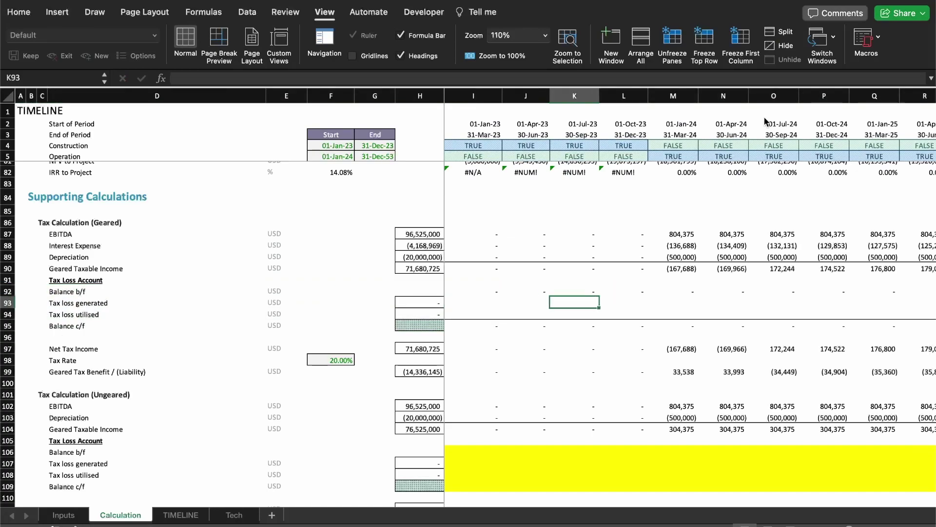
key(shift+space)
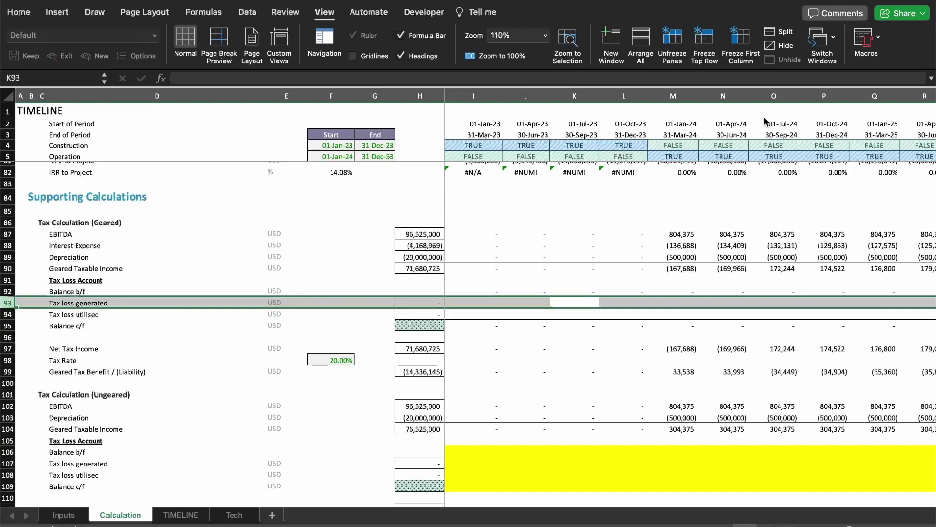
Link Tax loss generated in M93 to the period's Geared Taxable Income with =M90.
key(Right)
key(Right)
text(=)
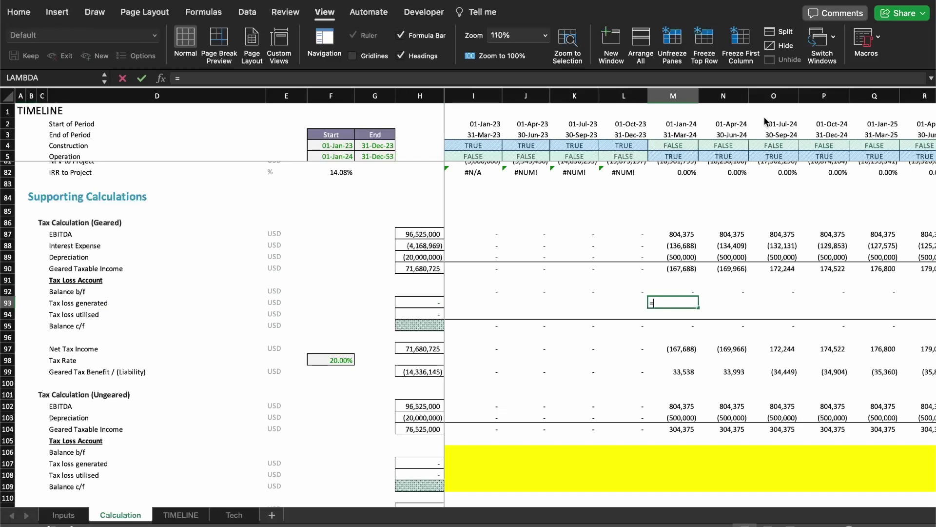
key(Up)
key(Up)
key(Up)
key(Return)
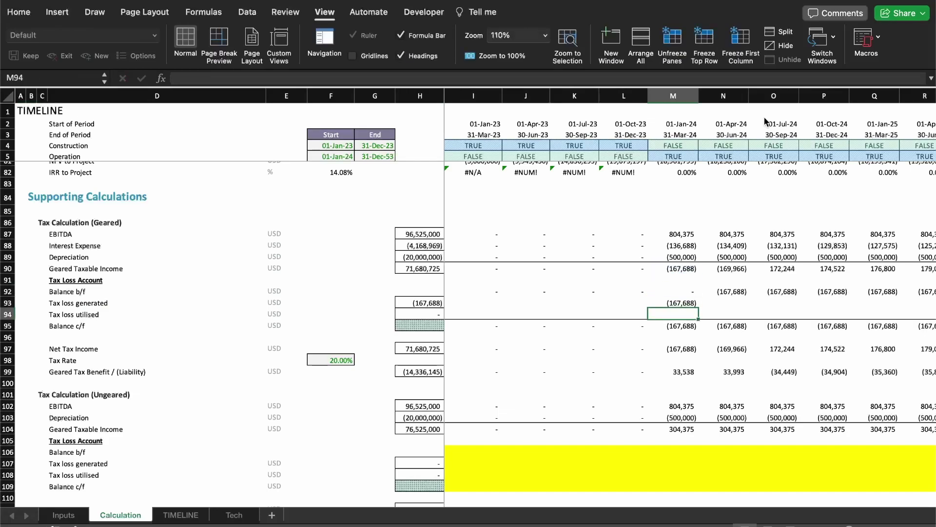
Reverse the sign of Tax loss generated in M93 by changing the formula to =M90*-1.
key(Up)
key(F2)
text(*-1)
key(Return)
key(Up)
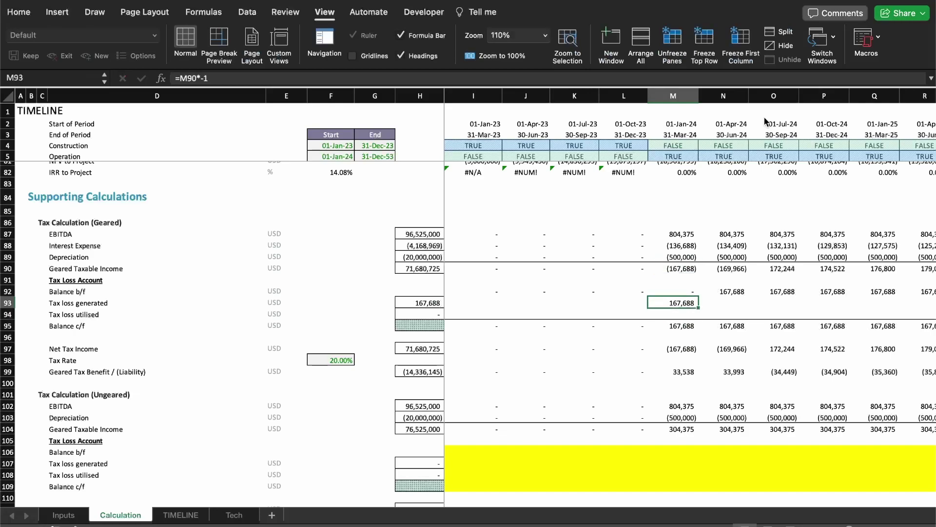
Fill the Tax loss generated formula from M93 through N93 and O93.
key(F2)
key(Escape)
key(shift+Right)
key(ctrl+r)
key(Right)
key(F2)
key(Escape)
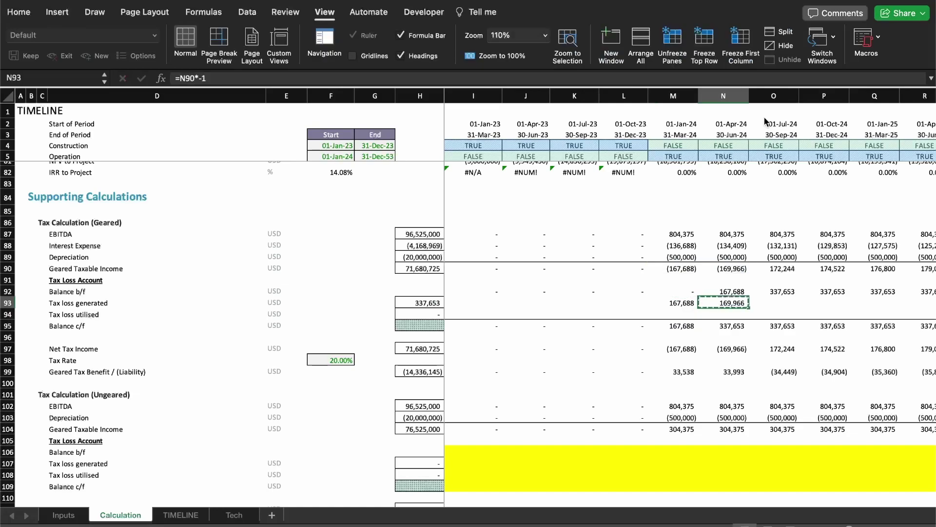
key(shift+Right)
key(ctrl+r)
Compare O93 with the Geared Taxable Income row, and clear the Tax loss generated formula from O93.
key(Right)
key(Up)
key(Up)
key(Up)
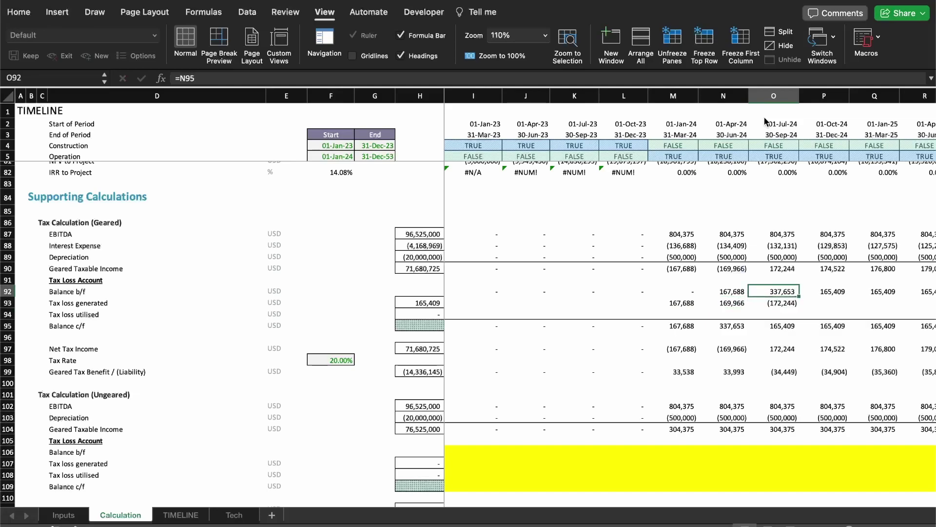
key(shift+space)
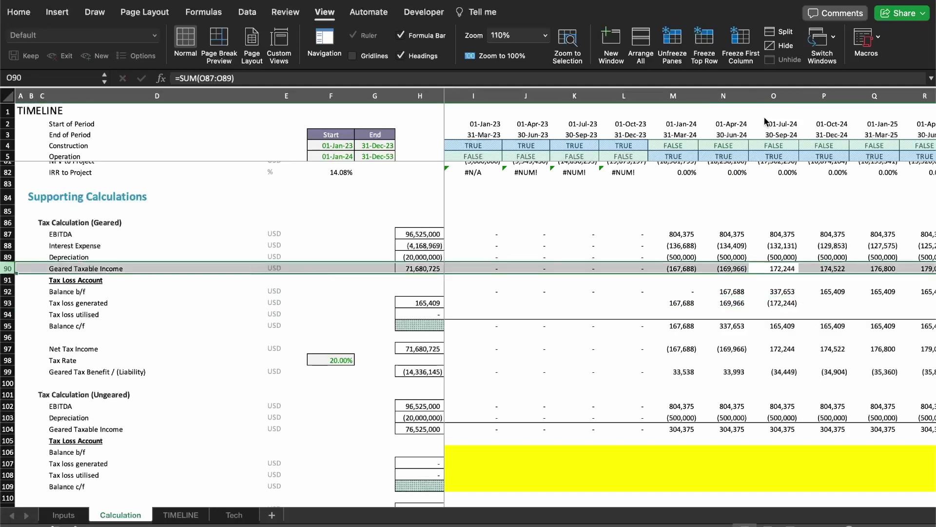
key(Down)
key(Down)
key(Down)
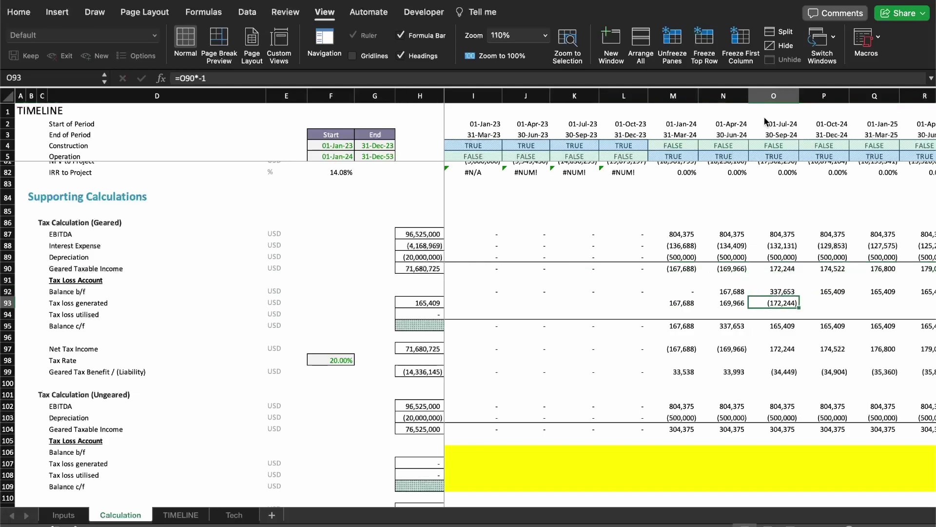
key(Delete)
Wrap the Tax loss generated formula in M93 in a MIN function so it reads =MIN(0,M90*-1).
key(Left)
key(Left)
key(F2)
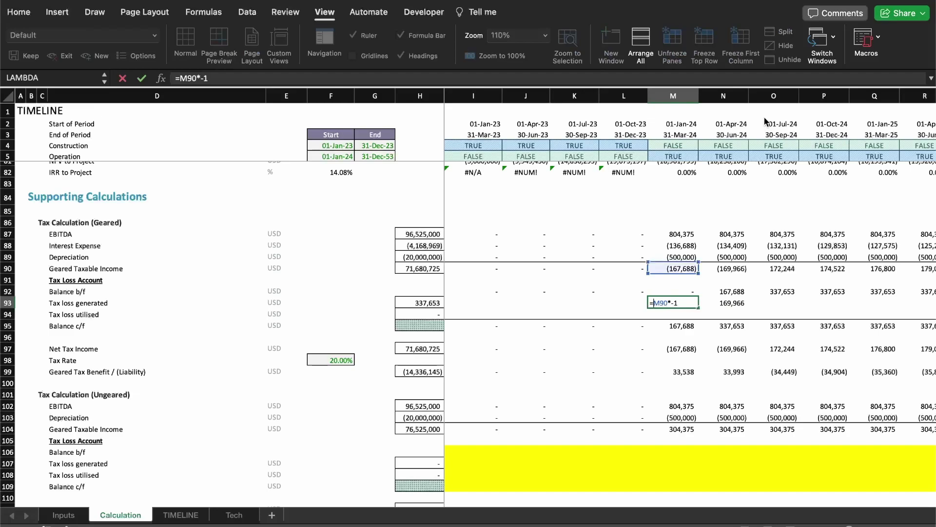
text(MIN()
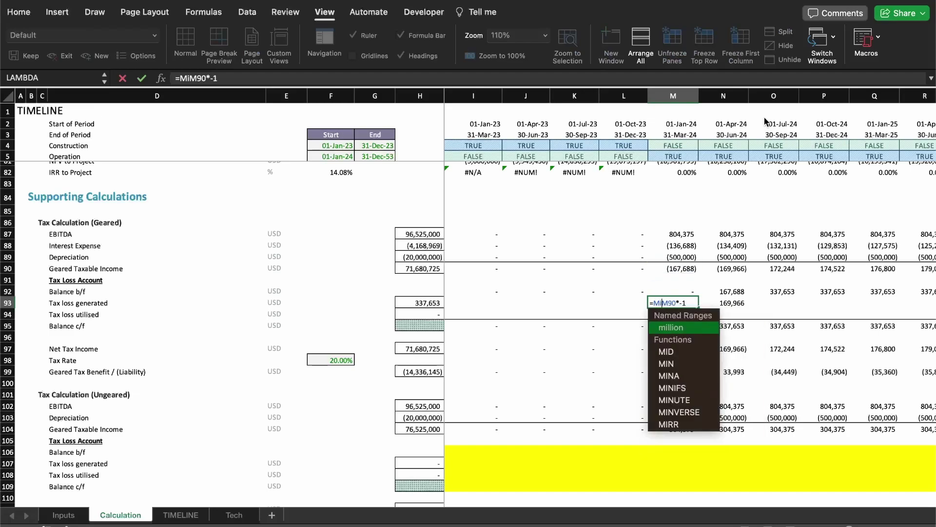
text(0,)
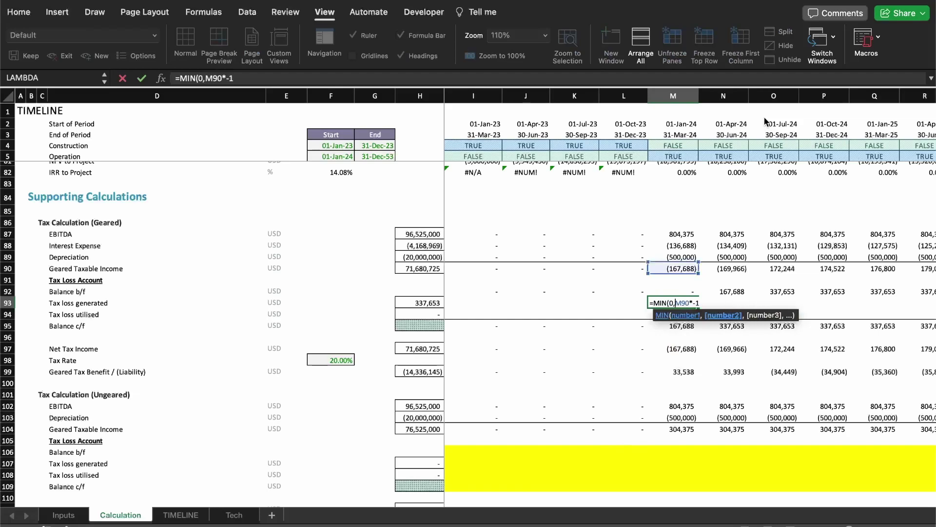
key(Right)
key(Right)
key(Right)
text())
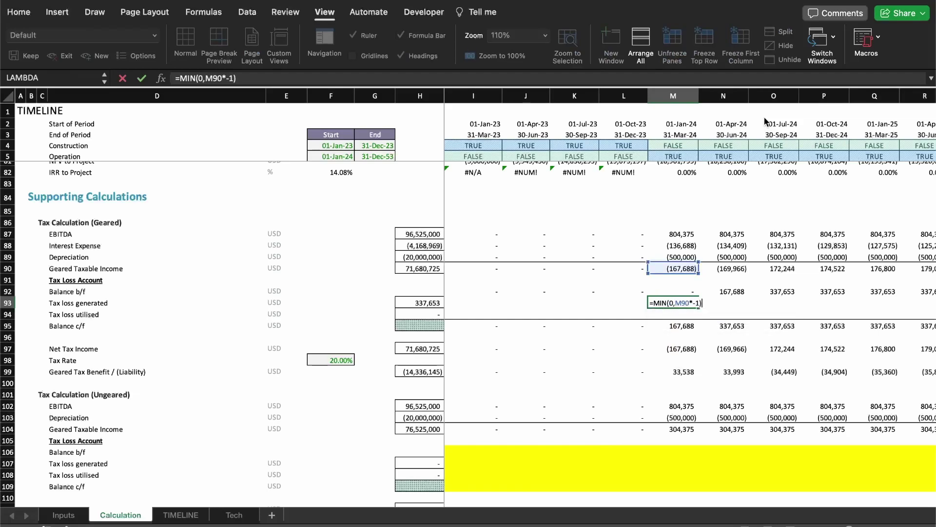
key(Return)
Copy the MIN formula in M93 across the rest of the Tax loss generated row.
key(Up)
key(ctrl+c)
key(ctrl+shift+Right)
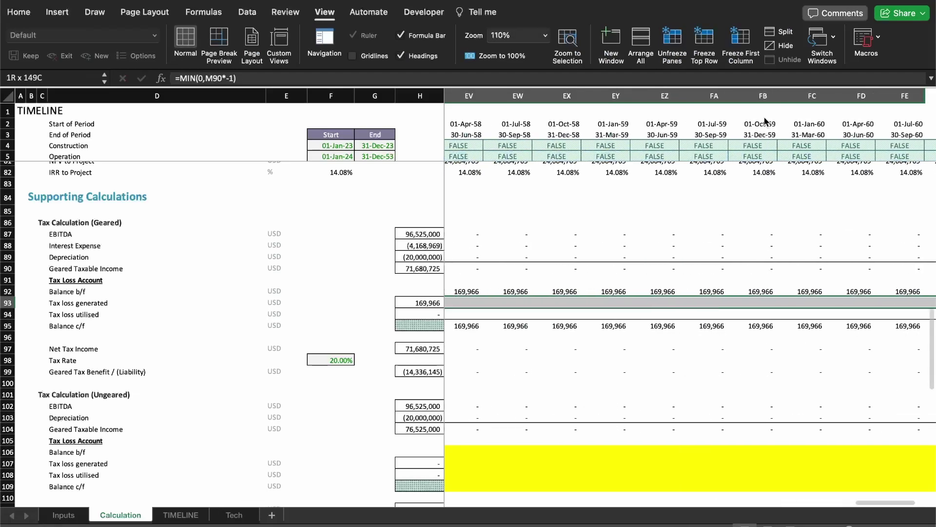
key(Return)
Inspect the Tax loss generated formulas in O93, P93 and Q93 and the income cells they reference.
key(Right)
key(Right)
key(Right)
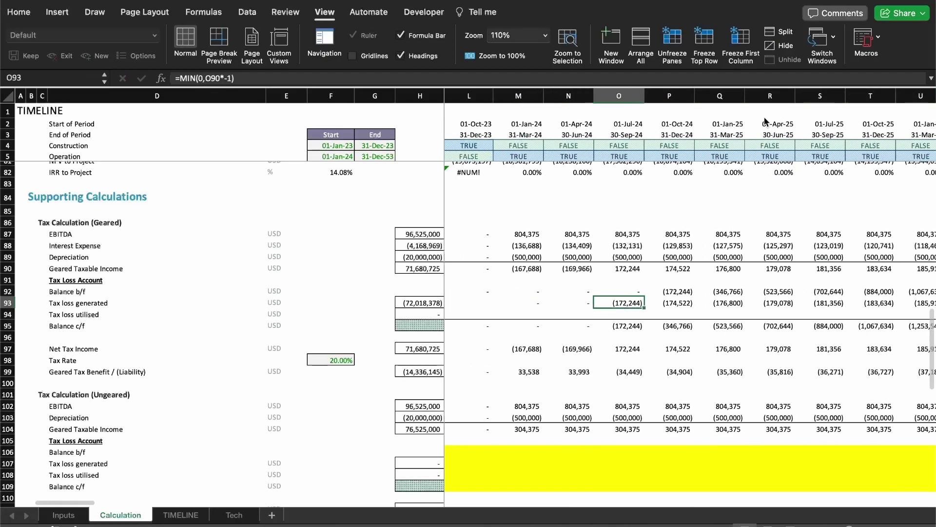
key(Right)
key(F2)
key(Escape)
key(Right)
key(F2)
key(Escape)
key(Left)
key(Left)
key(Left)
key(F2)
key(Escape)
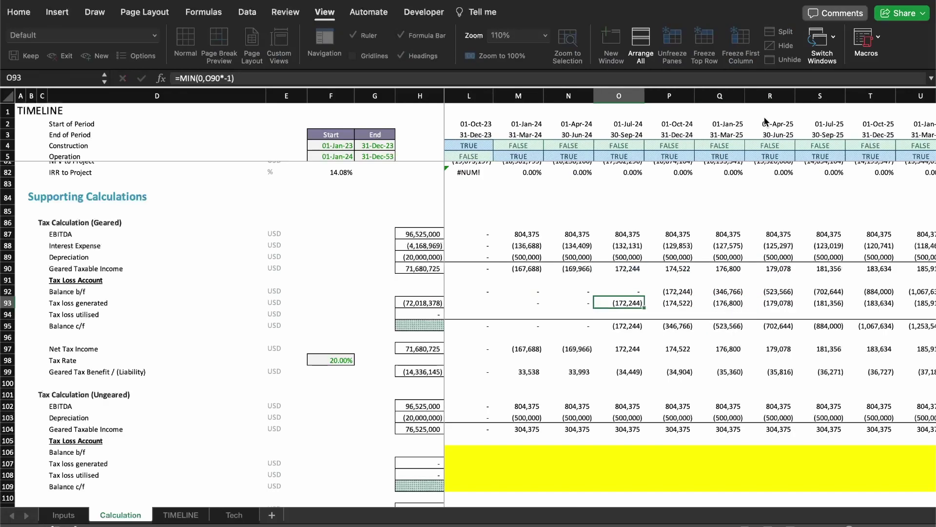
key(Right)
key(F2)
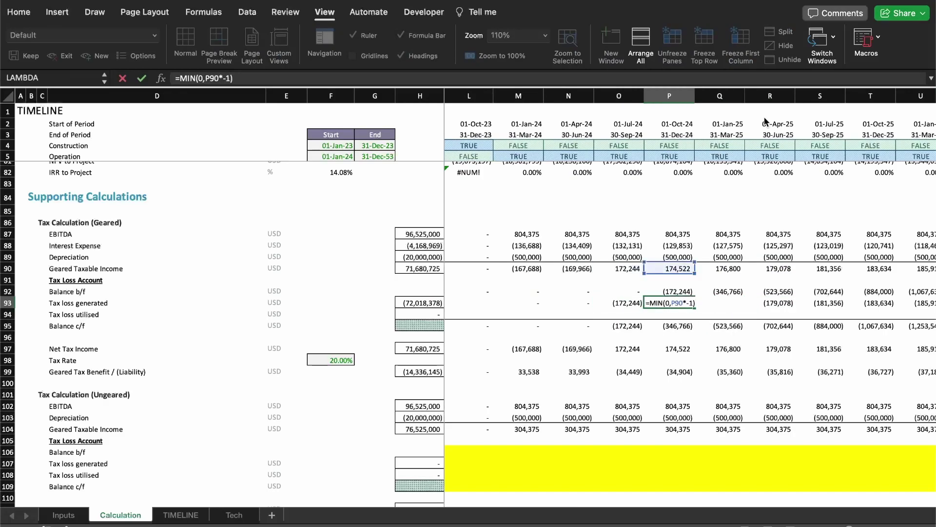
key(Escape)
Remove the -1 multiplier from the Tax loss generated formula in O93 so it reads =MIN(0,O90).
key(Left)
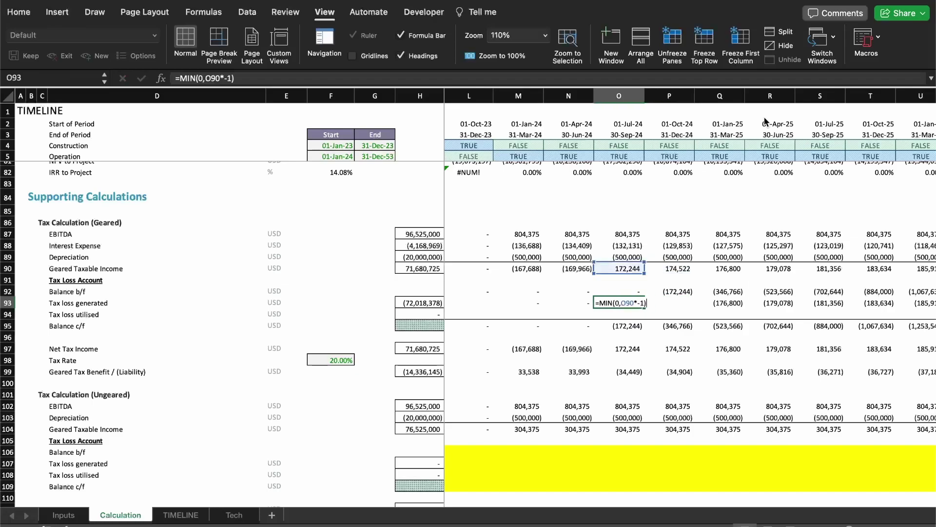
key(F2)
key(Left)
key(Left)
key(Left)
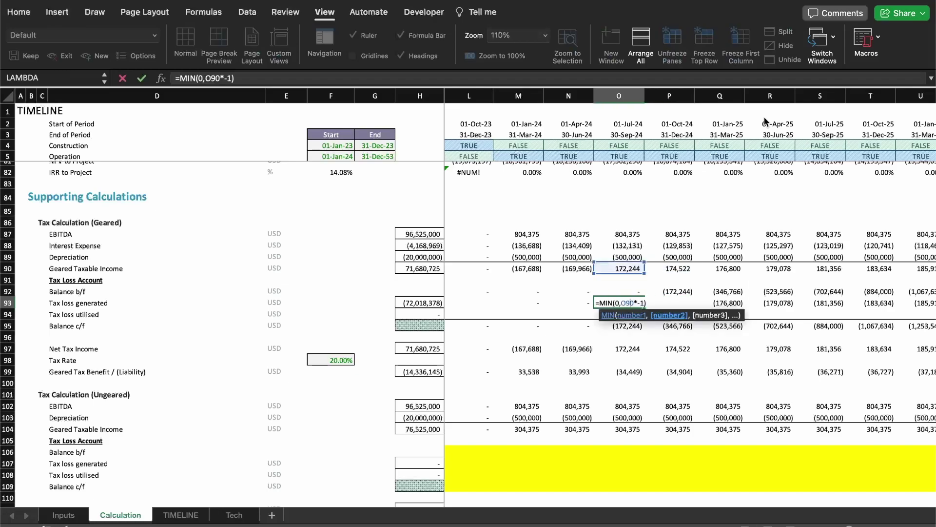
key(Delete)
key(Delete)
key(BackSpace)
key(ctrl+Return)
Copy the corrected O93 formula to the Tax loss generated cells M93 and N93.
key(super+c)
key(Left)
key(Left)
key(Left)
key(Right)
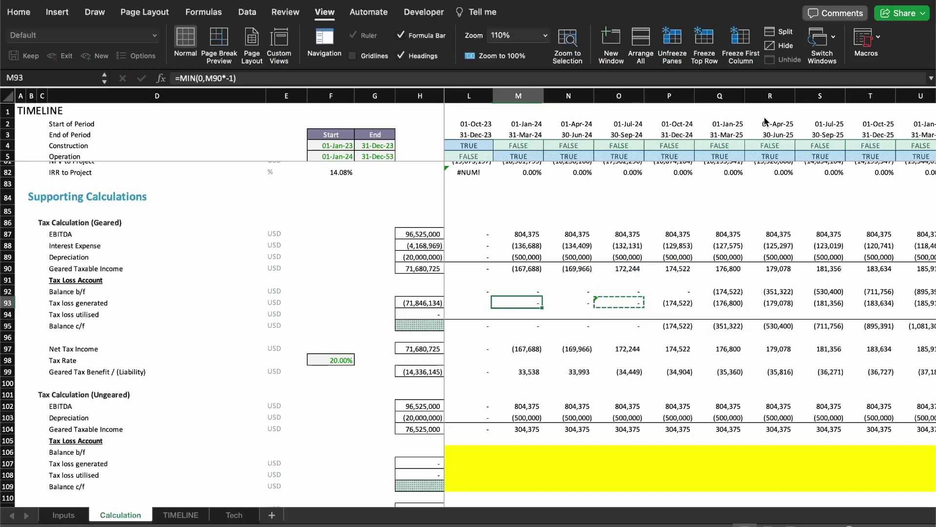
key(shift+Right)
key(Return)
key(Left)
key(Right)
key(Right)
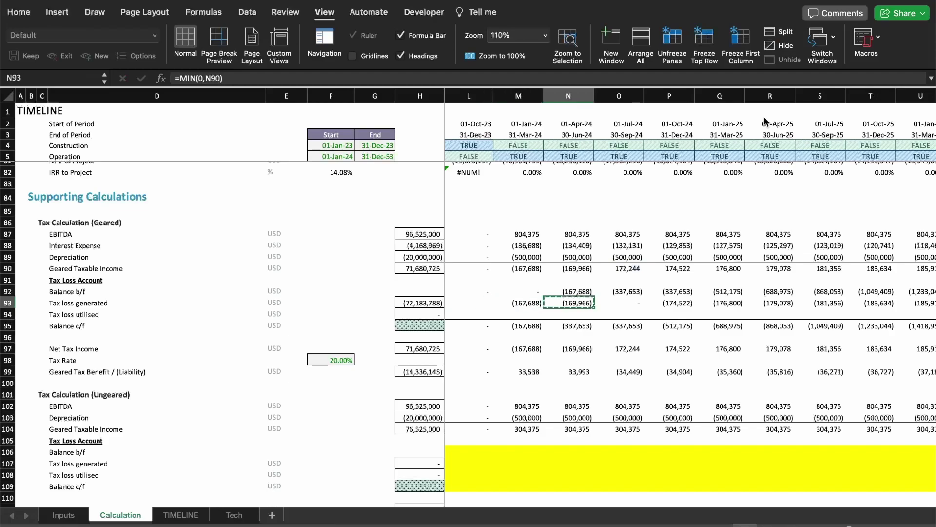
Copy the corrected formula in N93 across all remaining periods of the Tax loss generated row.
key(super+c)
key(super+shift+Right)
key(Return)
key(super+Left)
key(Left)
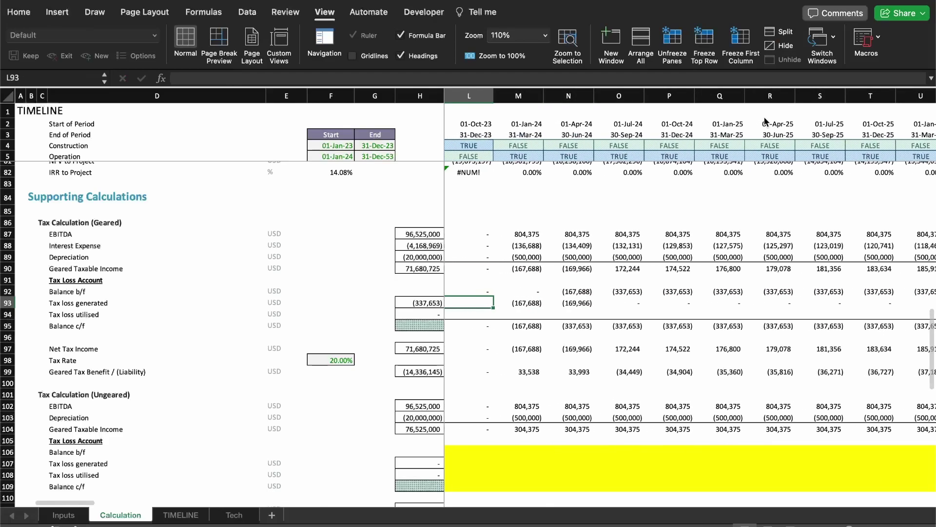
Check the Tax loss generated formulas and results in M93 through P93.
scroll(765, 122, left, 1)
key(Right)
key(F2)
key(Escape)
key(Right)
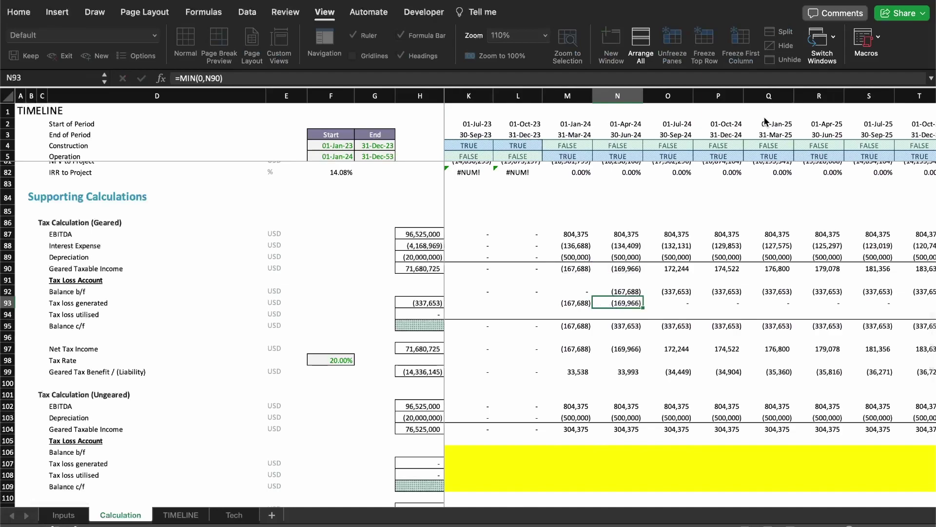
key(Right)
key(F2)
key(Escape)
key(Left)
key(Left)
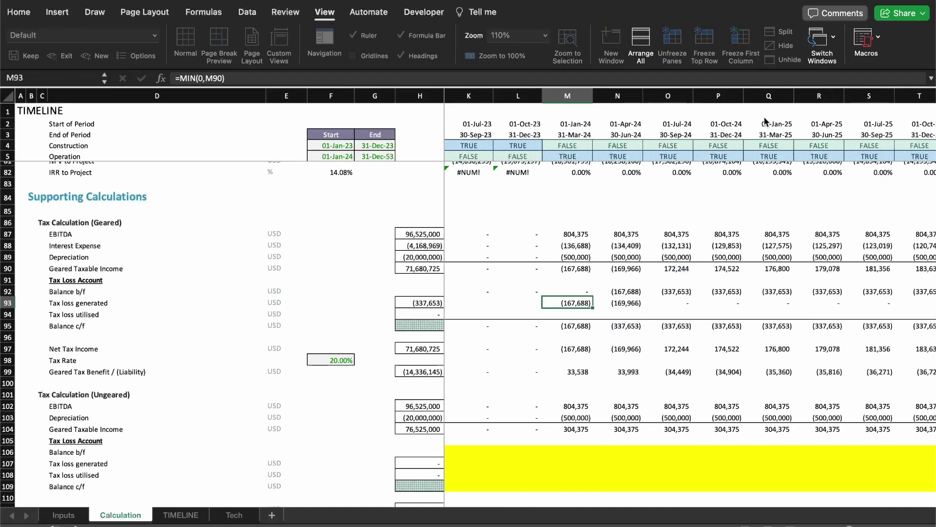
key(shift+space)
key(Right)
key(Right)
key(Right)
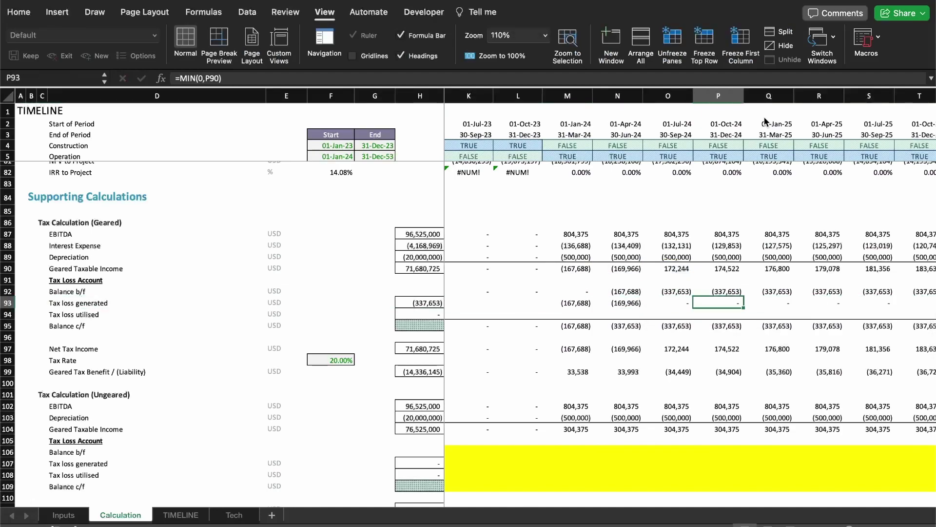
Reverse the sign of Geared Taxable Income in P90 to create a loss-making test period, and trace it into the Q92 Balance b/f.
key(Left)
key(Up)
key(Up)
key(Up)
key(Left)
key(super+c)
key(Right)
key(Right)
key(Return)
key(Down)
key(Down)
key(Down)
key(Up)
key(Right)
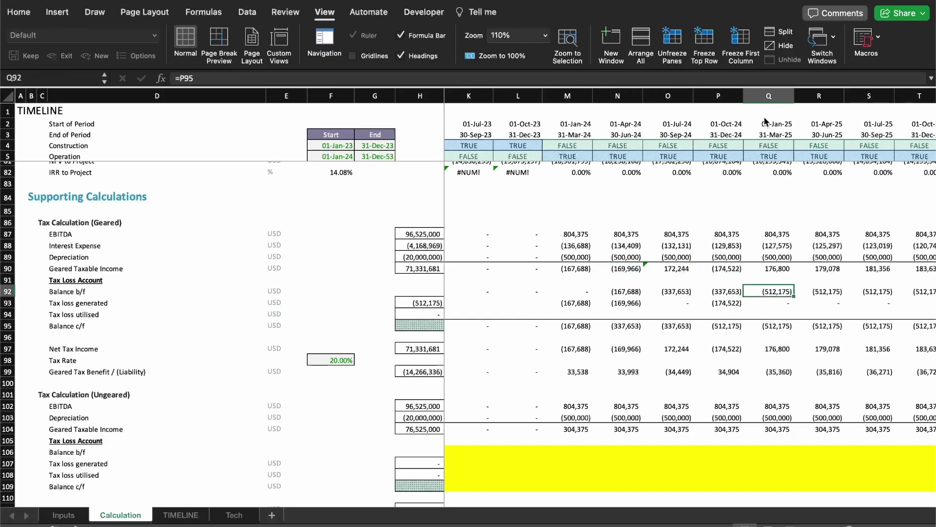
Review the geared tax loss account cells between columns Q and M, including the formulas in M93 and M95.
key(Down)
key(Down)
key(Down)
key(shift+space)
key(Up)
key(Up)
key(Left)
key(Left)
key(Right)
key(Right)
key(Left)
key(Left)
key(Left)
key(Left)
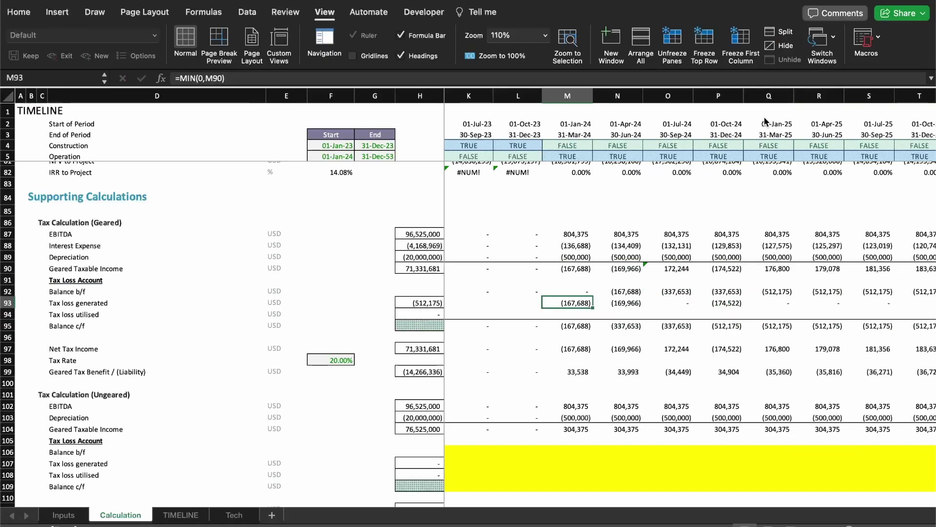
key(Down)
key(Down)
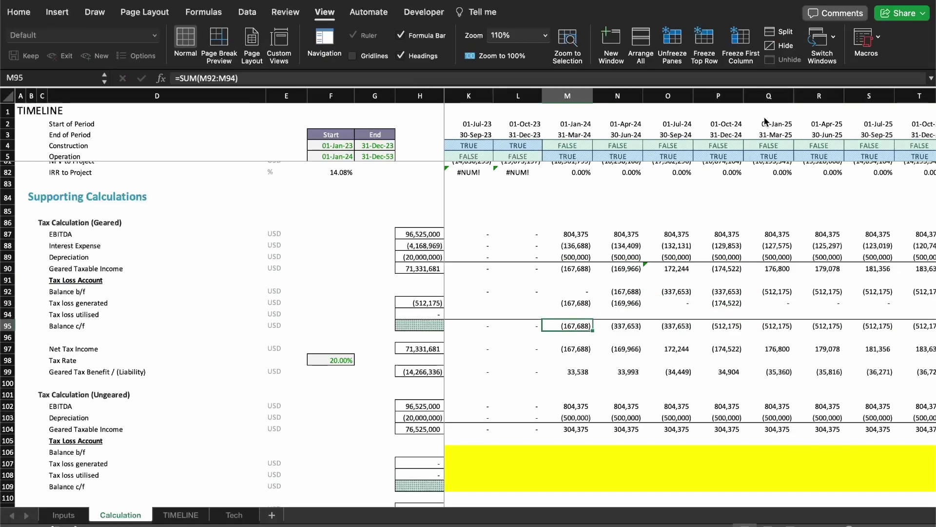
key(Up)
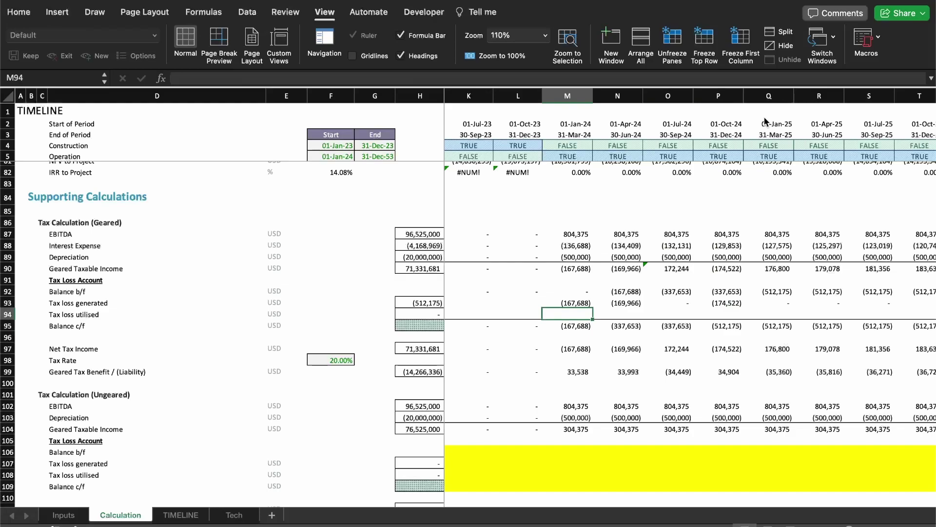
Compare the Geared Taxable Income sign in O90 with the Balance b/f sign in O92.
key(Right)
key(Right)
key(Up)
key(Up)
key(Up)
key(Up)
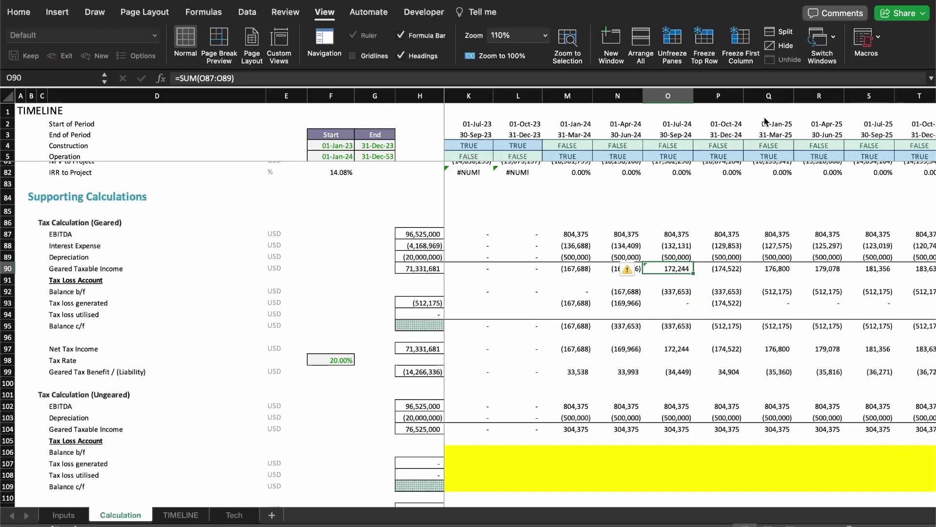
key(Down)
key(Down)
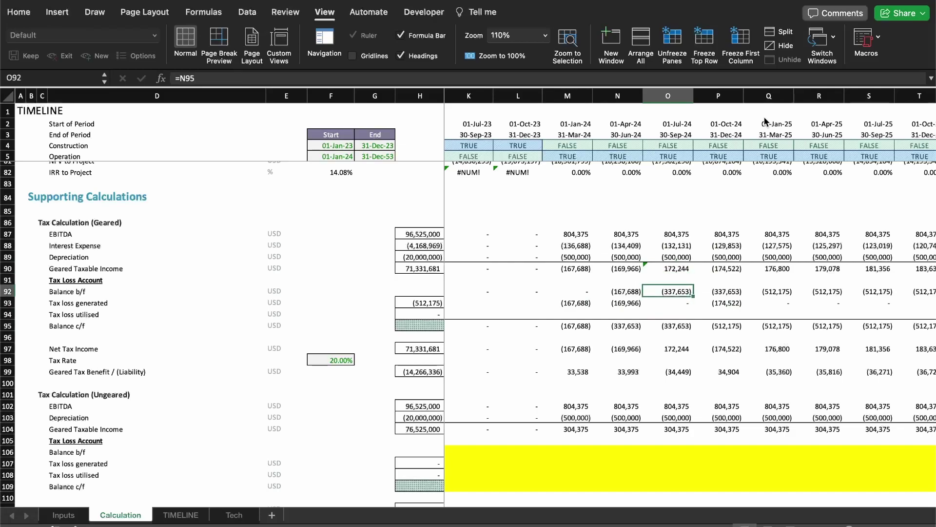
Reverse the sign of Tax loss generated in M93 by changing its formula to =MIN(0,M90)*-1.
key(Left)
key(Left)
key(Down)
key(F2)
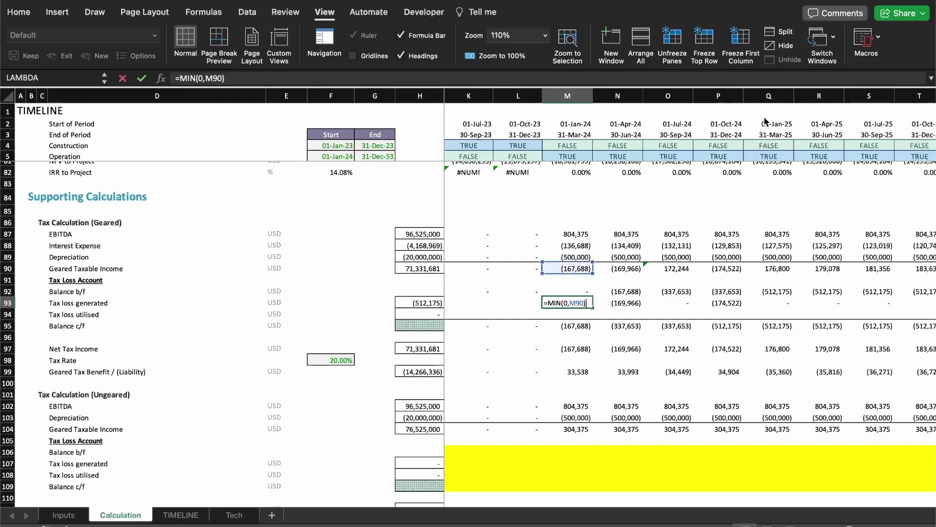
text(*-1)
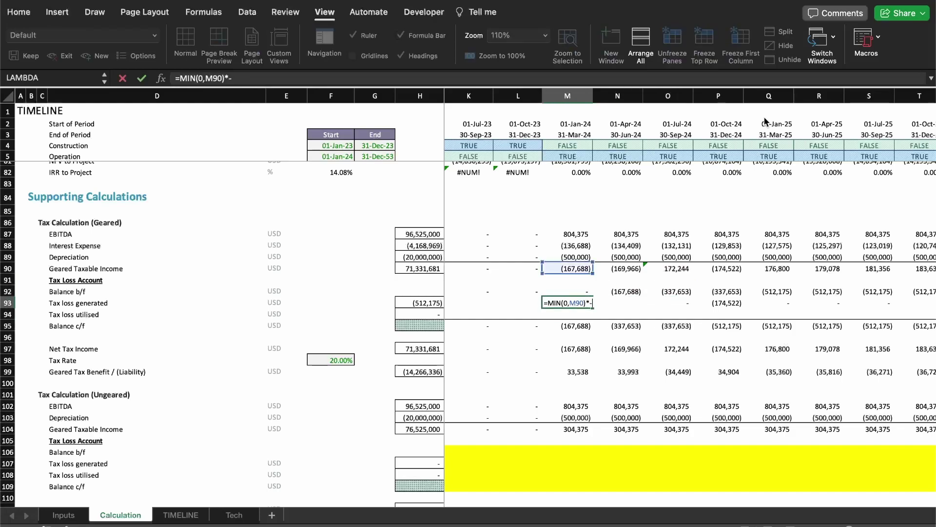
key(ctrl+Return)
Copy the sign-reversed M93 formula across all remaining periods of the Tax loss generated row.
key(super+c)
key(ctrl+shift+Right)
key(super+v)
key(ctrl+shift+Left)
key(shift+Left)
key(shift+Left)
key(shift+Left)
key(shift+Left)
key(shift+Left)
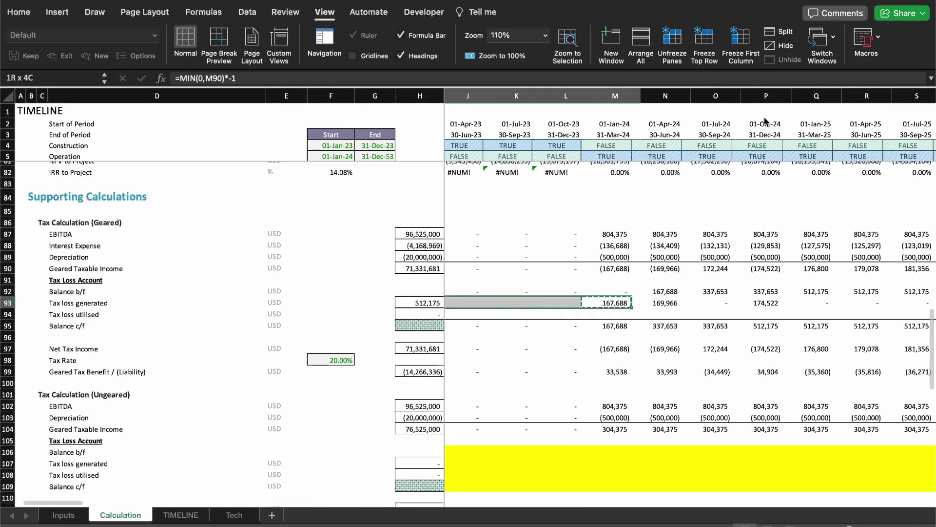
Check the sign-reversed Tax loss generated results and formulas in the first operating periods, M93 through Q93.
key(shift+Right)
key(shift+Right)
key(shift+Right)
key(shift+Right)
key(shift+Right)
key(shift+Right)
key(shift+Right)
key(shift+Right)
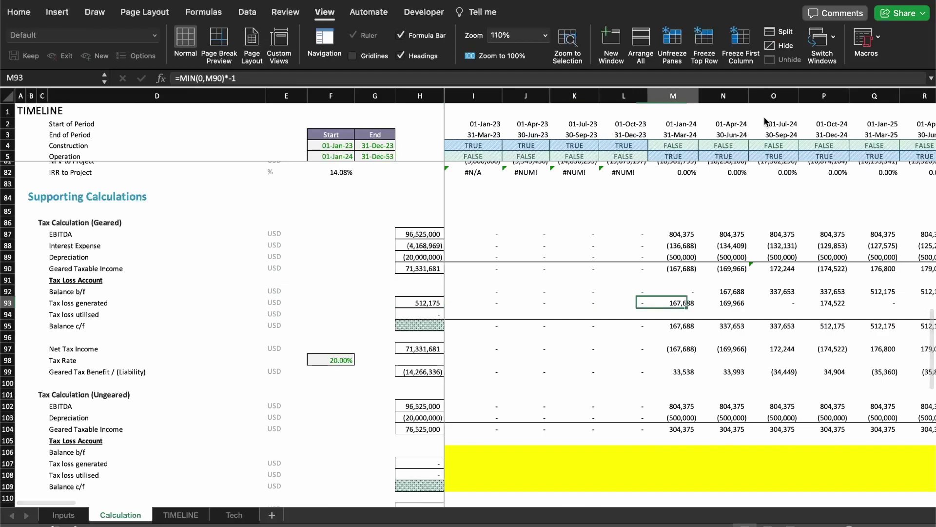
key(shift+Left)
key(shift+Left)
key(shift+Left)
key(shift+Right)
key(shift+Right)
scroll(765, 121, right, 1)
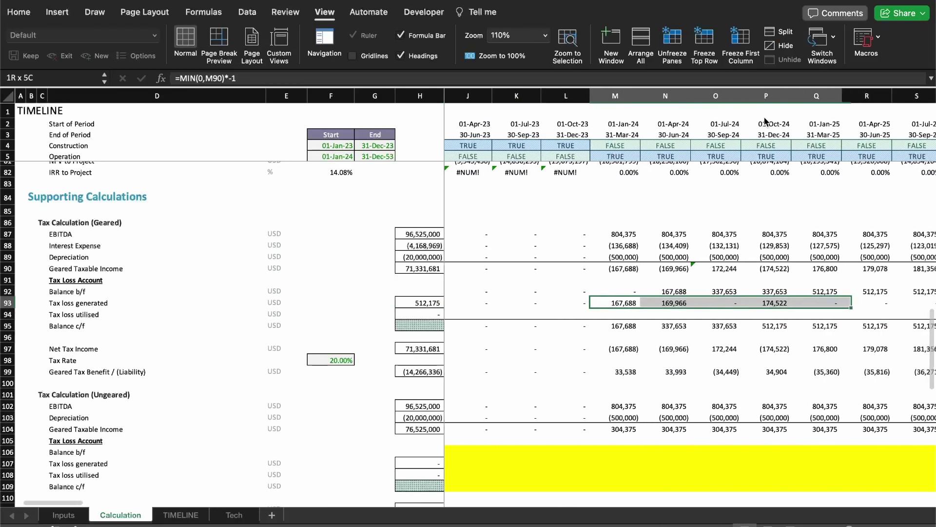
key(Left)
key(Left)
key(Right)
key(Right)
key(Right)
key(Right)
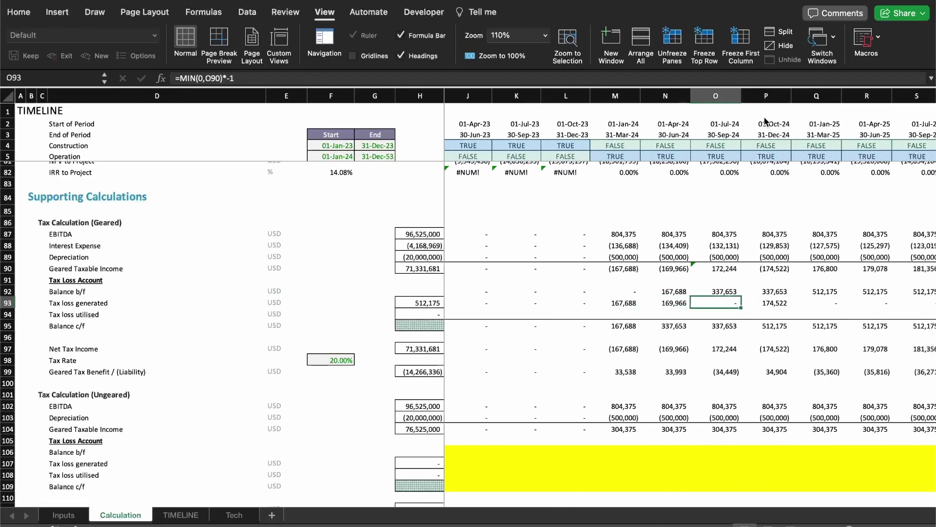
Trace column O from Geared Taxable Income in O90 through Balance b/f in O92 to the empty Tax loss utilised cell O94.
key(Up)
key(Up)
key(Up)
key(Down)
key(Down)
key(Down)
key(Down)
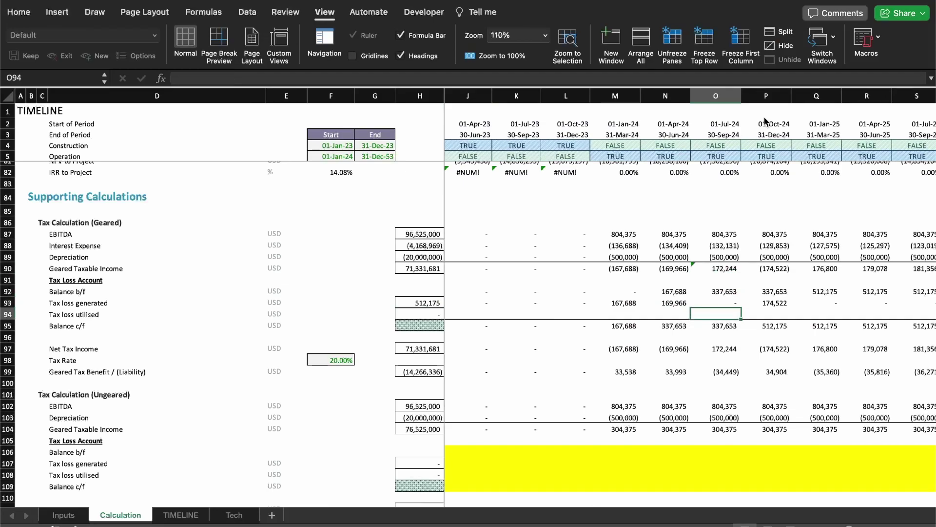
key(shift+space)
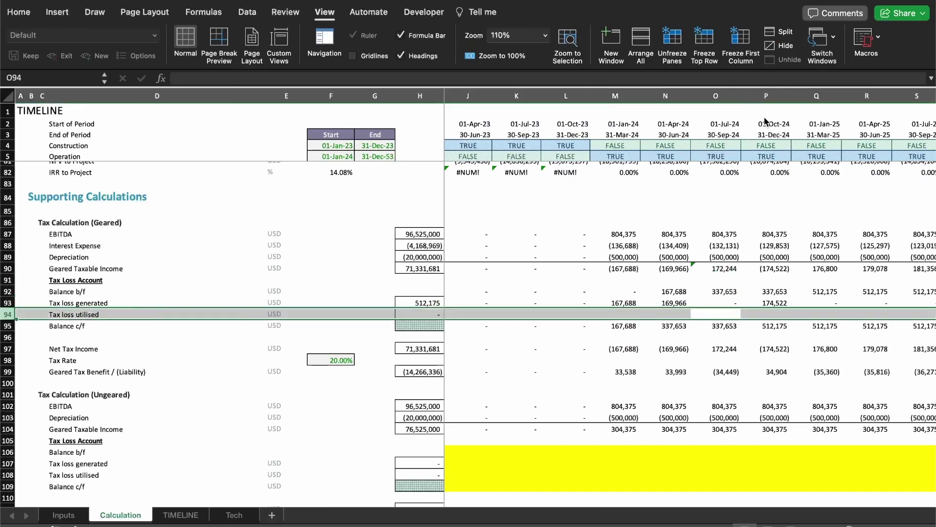
key(Left)
key(Right)
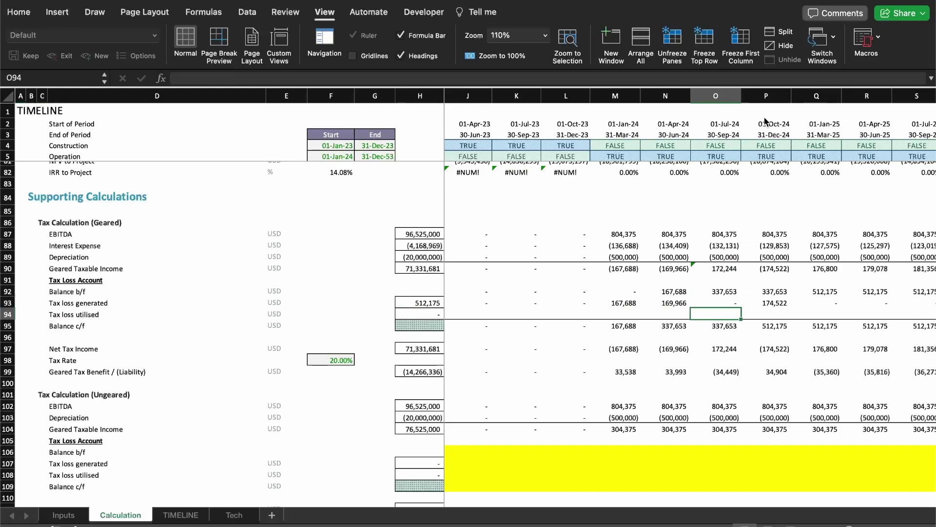
key(Up)
key(Up)
key(Up)
key(Up)
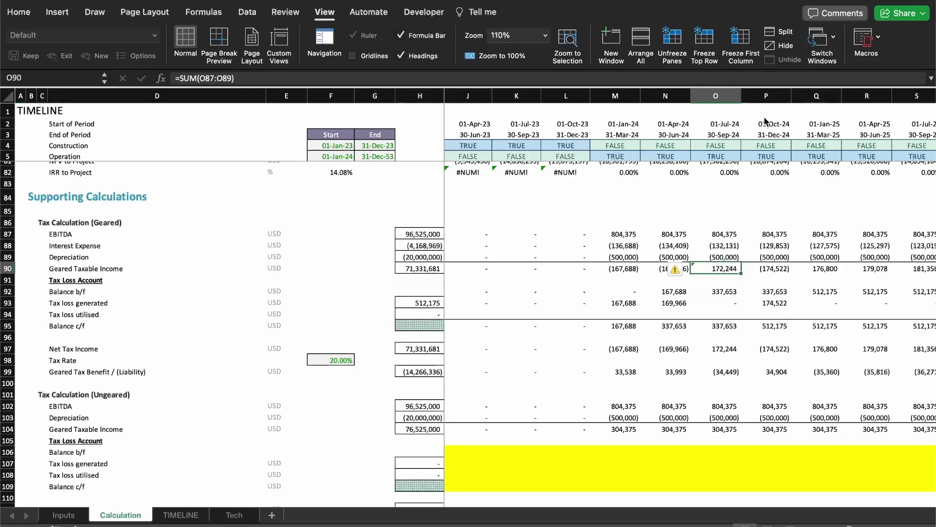
key(Down)
key(Down)
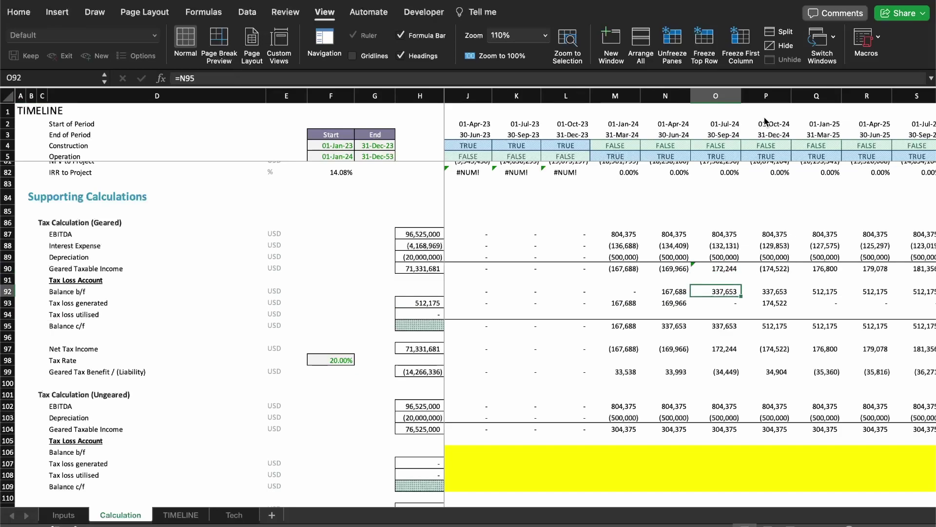
key(Down)
key(Down)
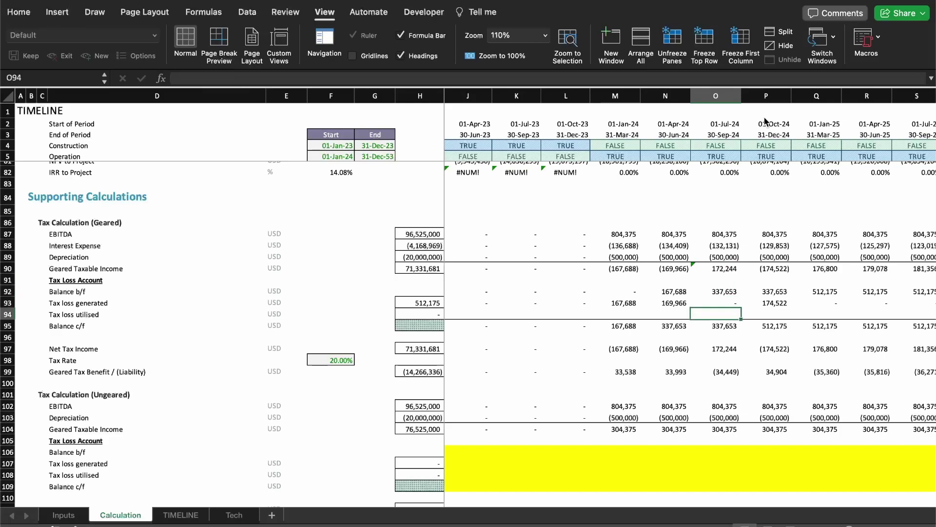
Recheck O90 taxable income against the O92 opening loss balance to determine how much loss O94 can utilise.
key(Up)
key(Up)
key(Up)
key(Up)
key(Down)
key(Down)
key(Down)
key(Down)
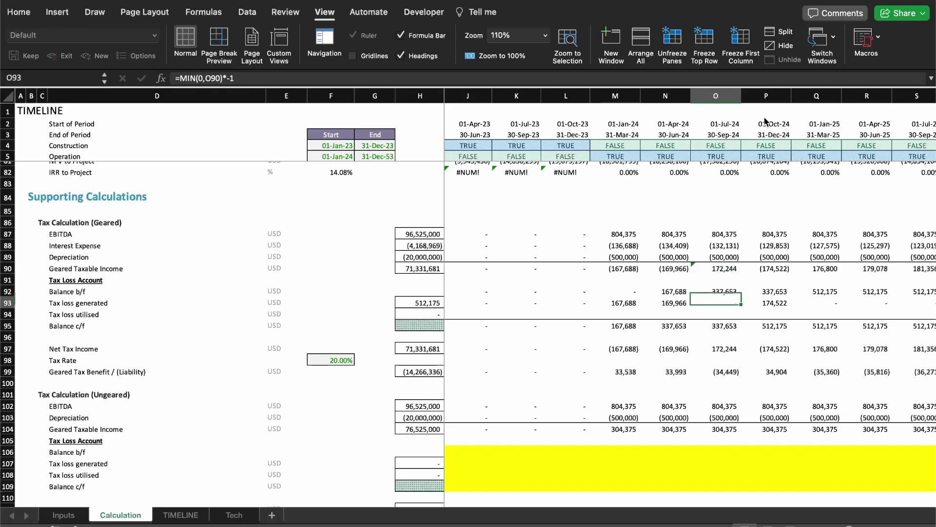
key(Left)
key(Right)
key(Up)
key(Up)
key(Up)
key(Up)
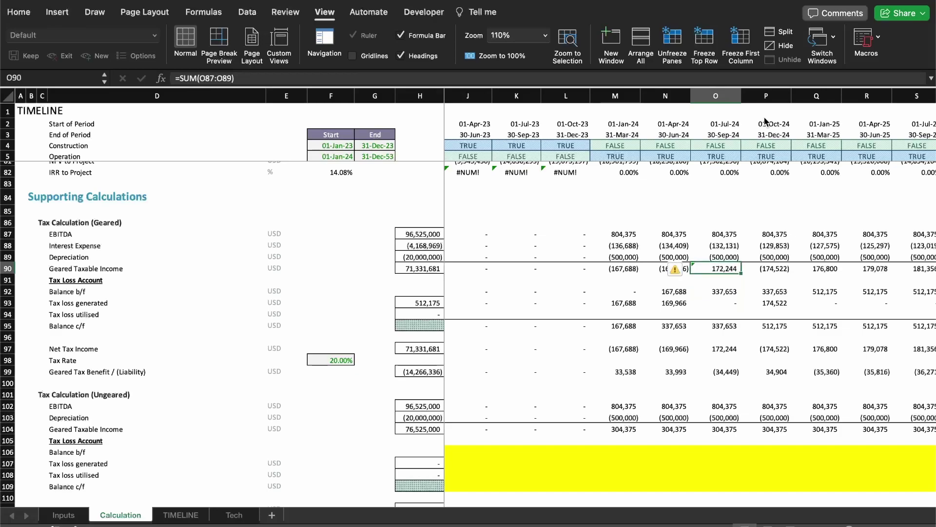
key(Down)
key(Down)
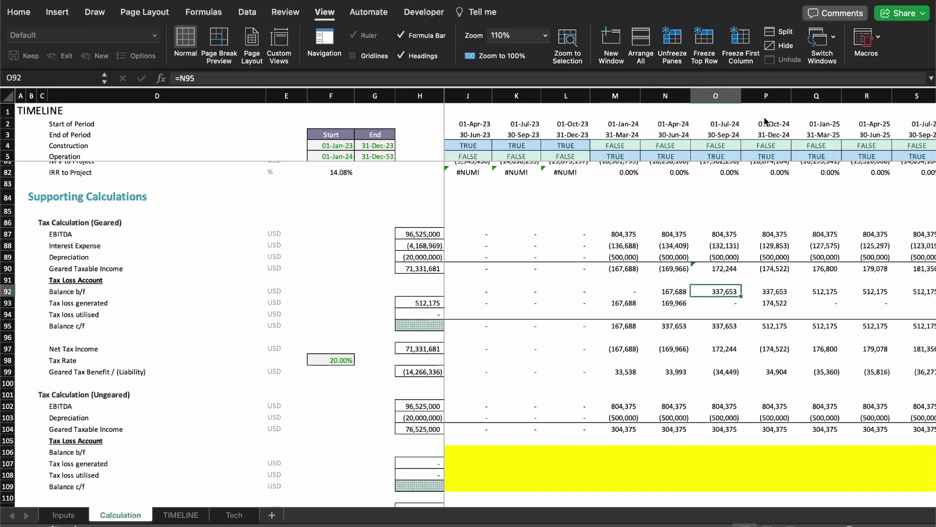
key(Down)
key(Down)
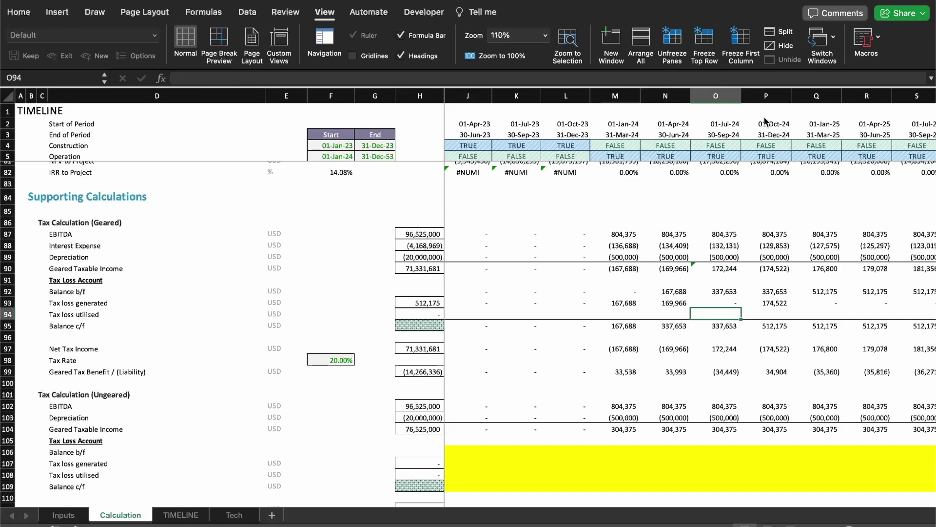
Enter the formula =MIN(O90,O92)*-1 in the Tax loss utilised cell O94.
text(=)
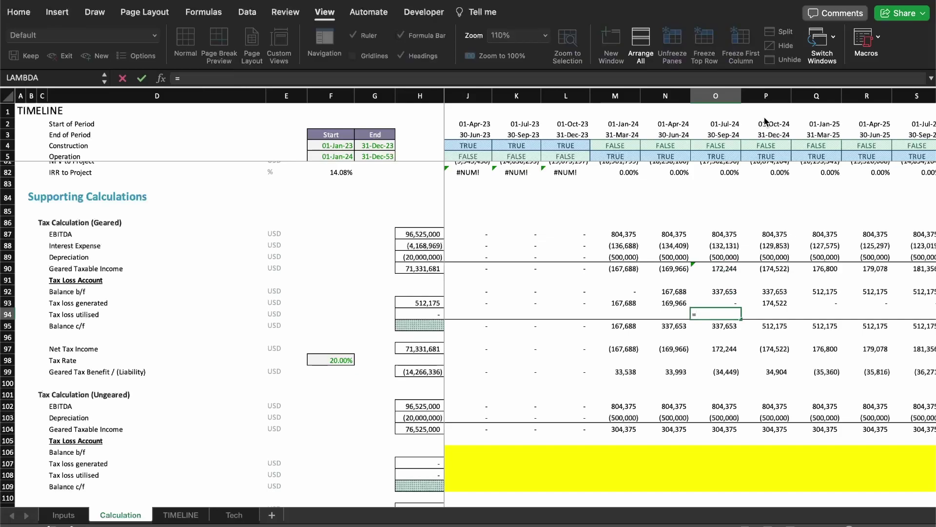
text(MIN()
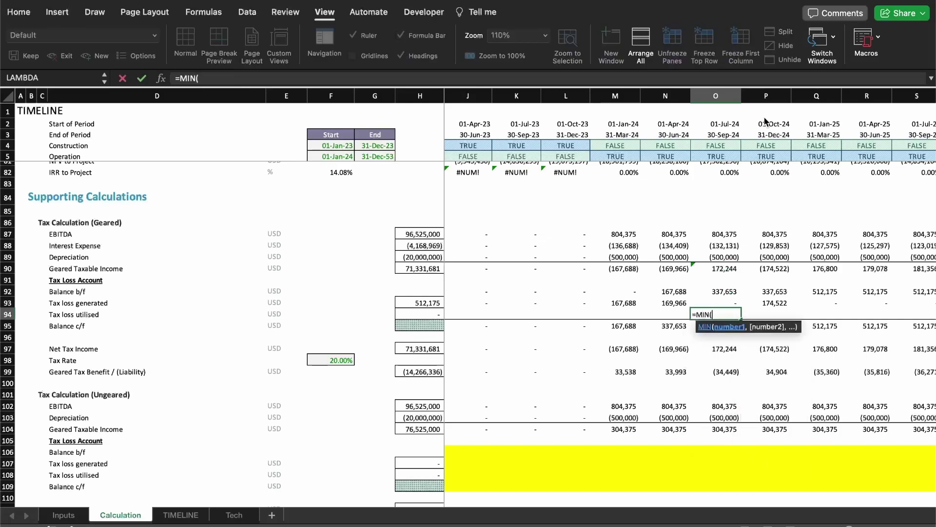
key(Up)
key(Up)
key(Up)
key(Up)
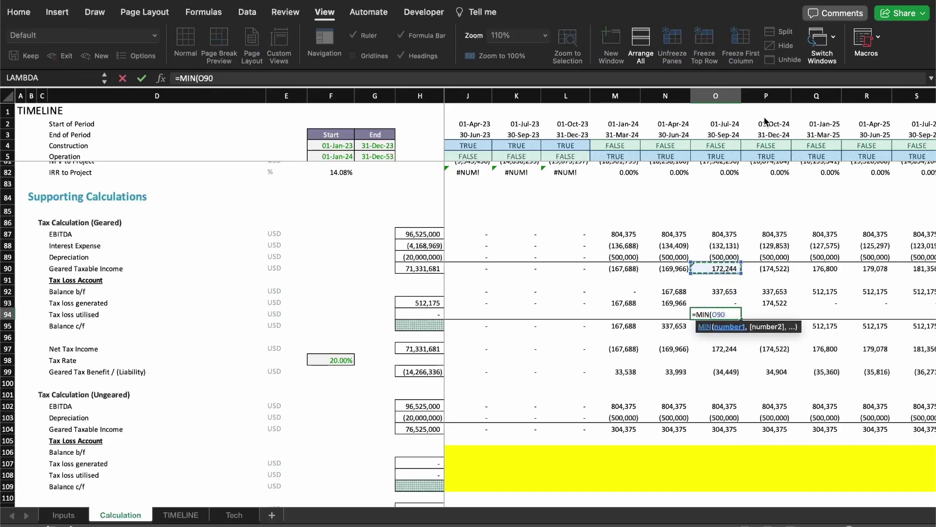
text(,)
key(Up)
key(Up)
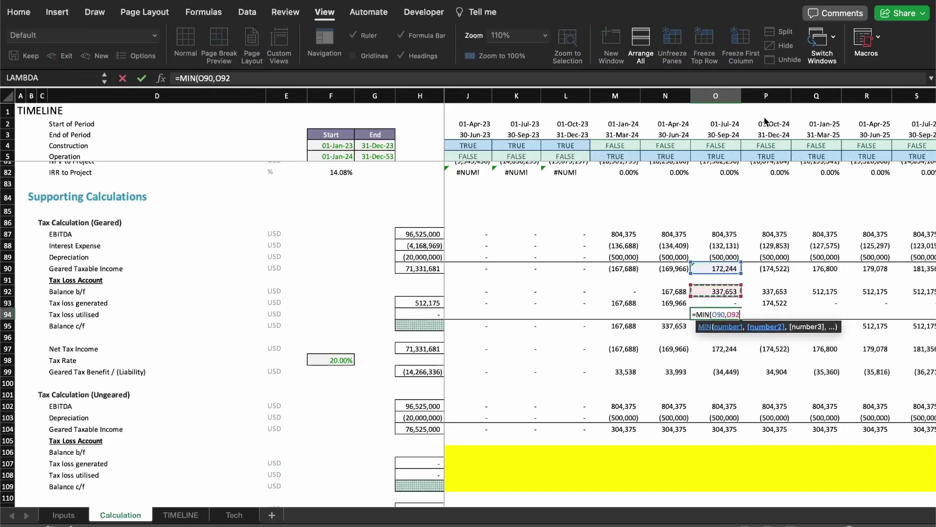
text())
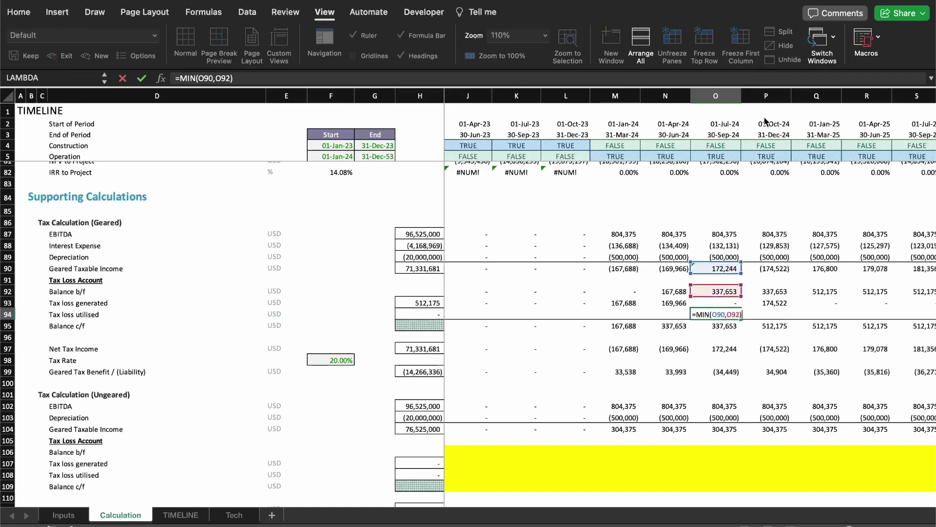
text(*-1)
key(Return)
Apply a cell style to O94 so the Tax loss utilised amount shows no decimals.
key(Up)
key(Up)
key(Left)
key(super+c)
key(Right)
key(Down)
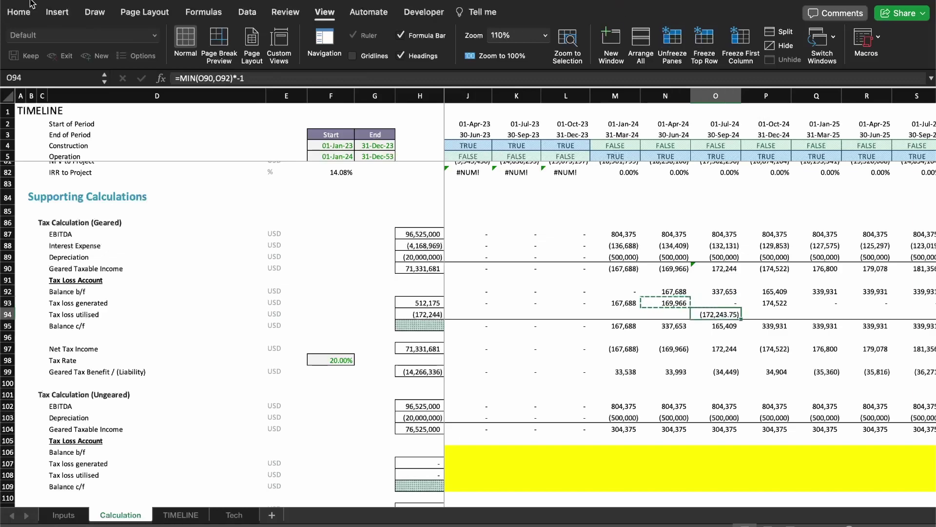
click(20, 13)
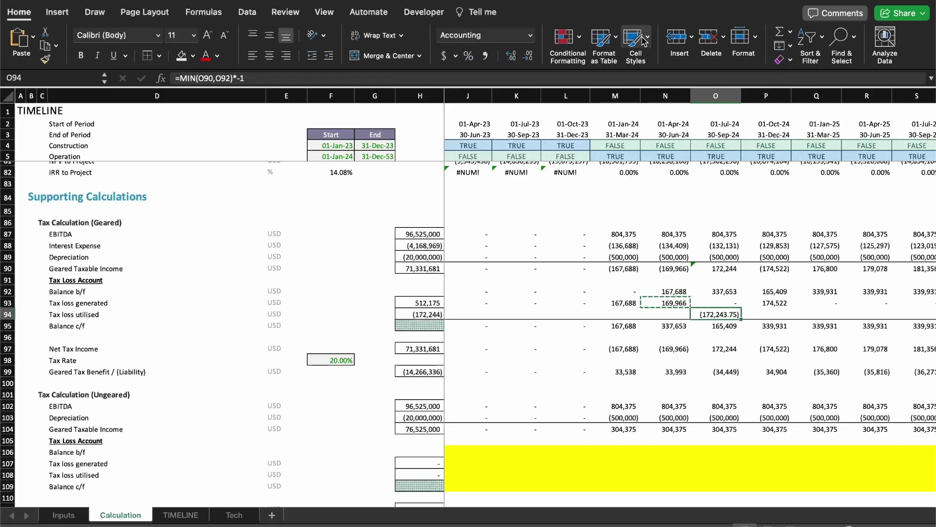
click(643, 41)
click(651, 363)
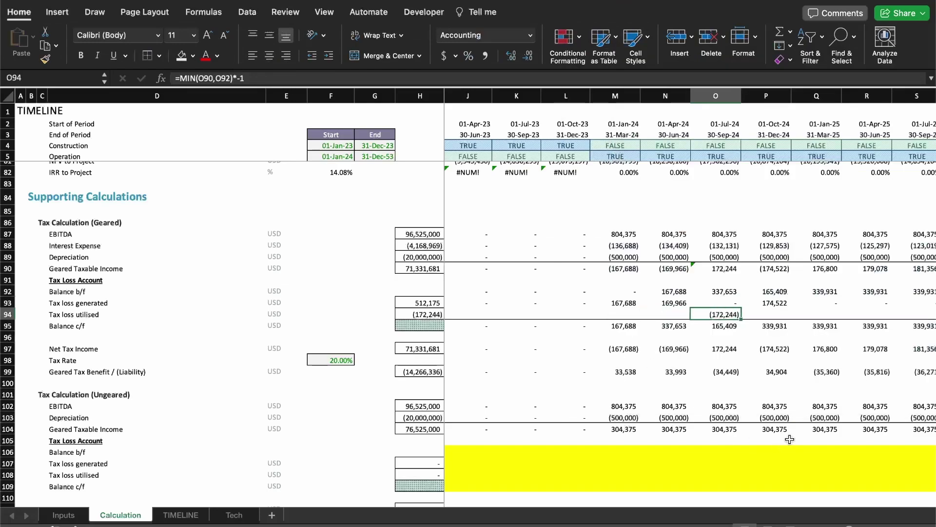
Copy the Tax loss utilised formula from O94 to P94 and inspect its cell references.
key(super+space)
key(Escape)
key(super+c)
key(Right)
key(Return)
key(F2)
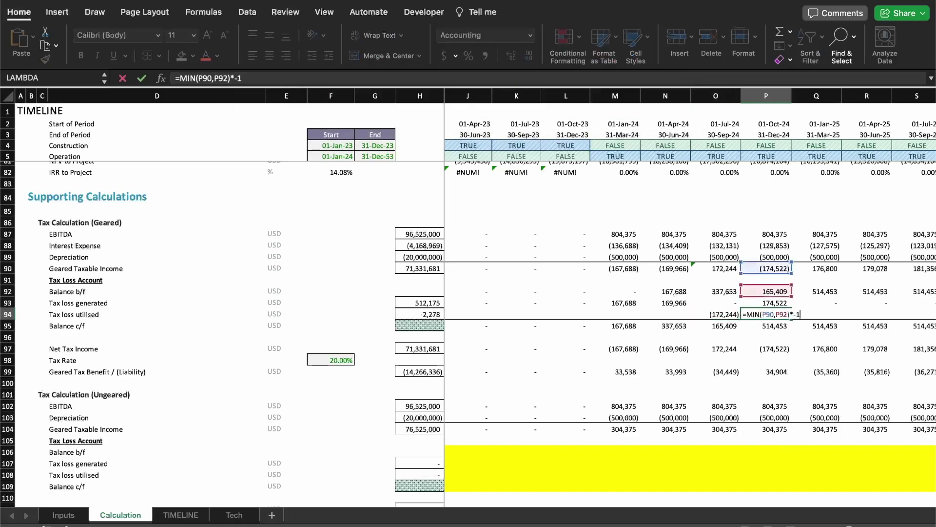
key(Escape)
key(F2)
key(Escape)
Review Geared Taxable Income in O90 and the account lines below it down to Tax loss utilised in O94.
key(Left)
key(Up)
key(Up)
key(Up)
key(Up)
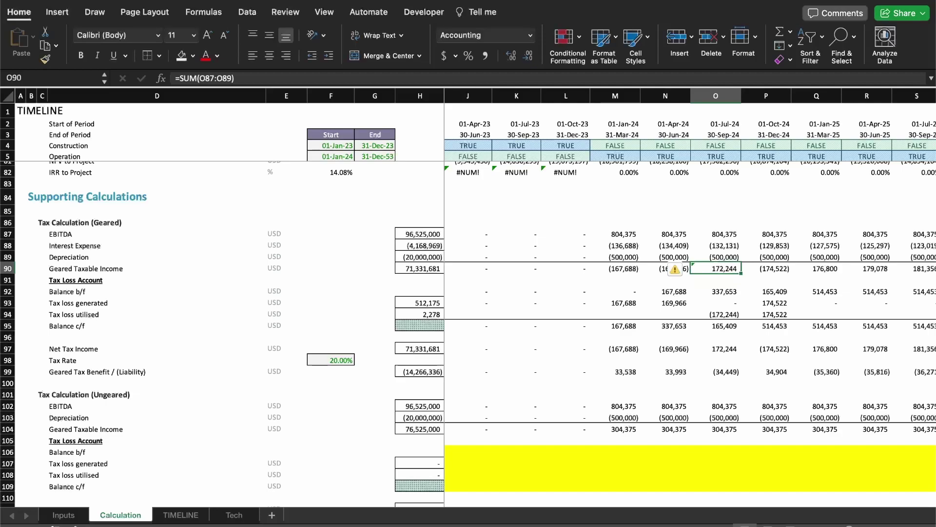
key(Down)
key(Down)
key(Down)
key(Down)
key(F2)
key(Left)
key(Left)
key(Left)
key(Left)
key(Left)
key(Left)
key(Left)
key(Left)
key(Left)
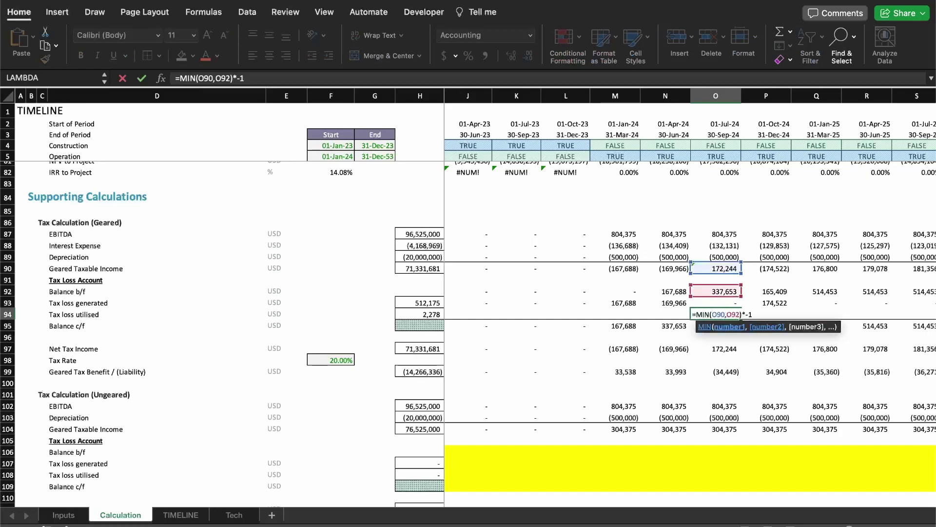
key(Escape)
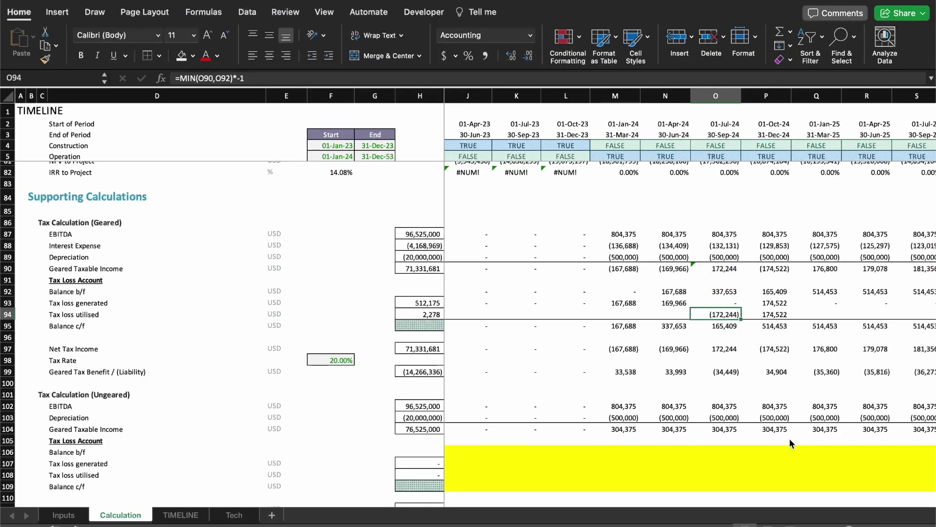
Check the P94 Tax loss utilised formula against the one in O94.
key(Right)
key(F2)
key(Escape)
key(Left)
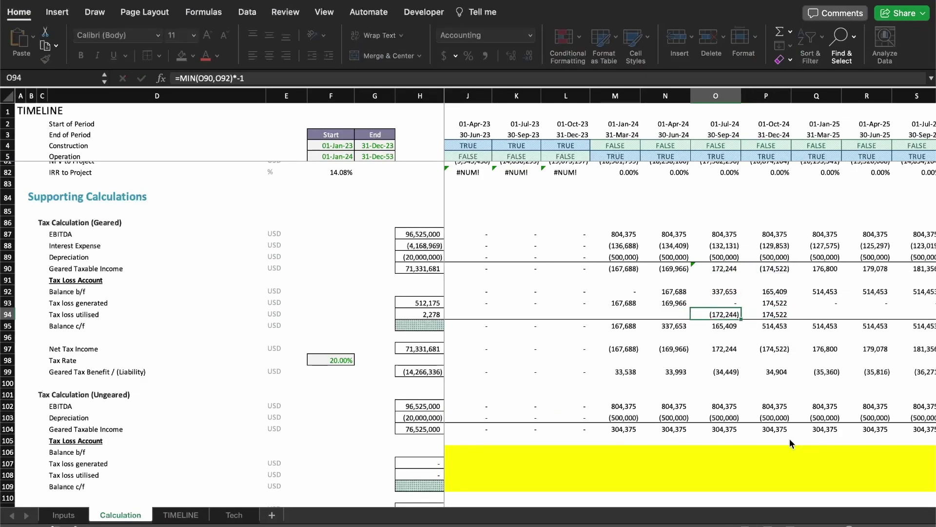
Start wrapping the Tax loss utilised formula in O94 in an IF function placed ahead of MIN.
key(F2)
key(Left)
key(Left)
key(Left)
key(Left)
key(Left)
key(Left)
key(Left)
key(Left)
key(Left)
key(Left)
key(Left)
key(Left)
key(Left)
key(Left)
key(Left)
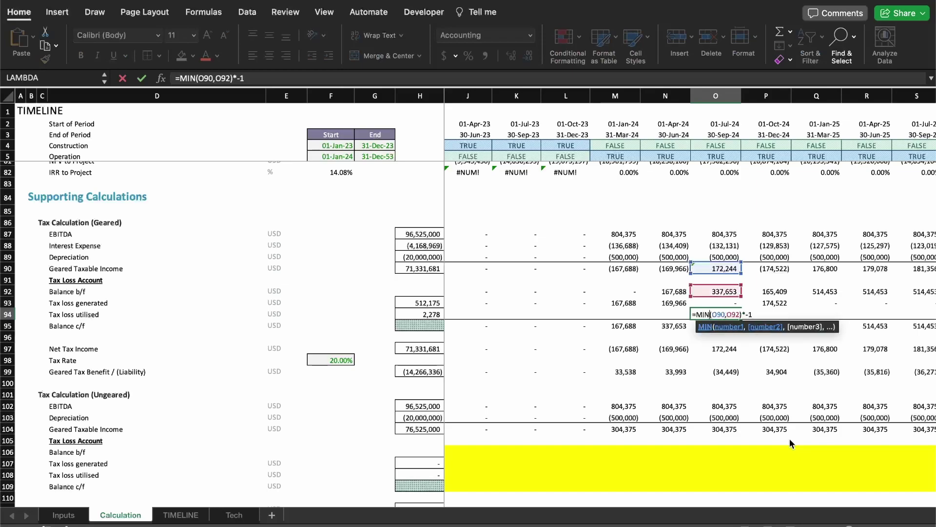
text(if()
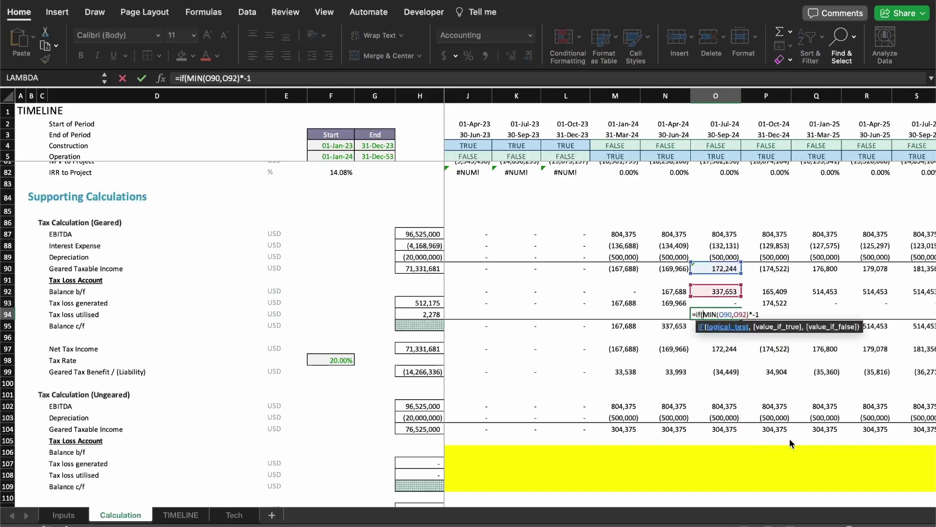
key(Left)
key(Left)
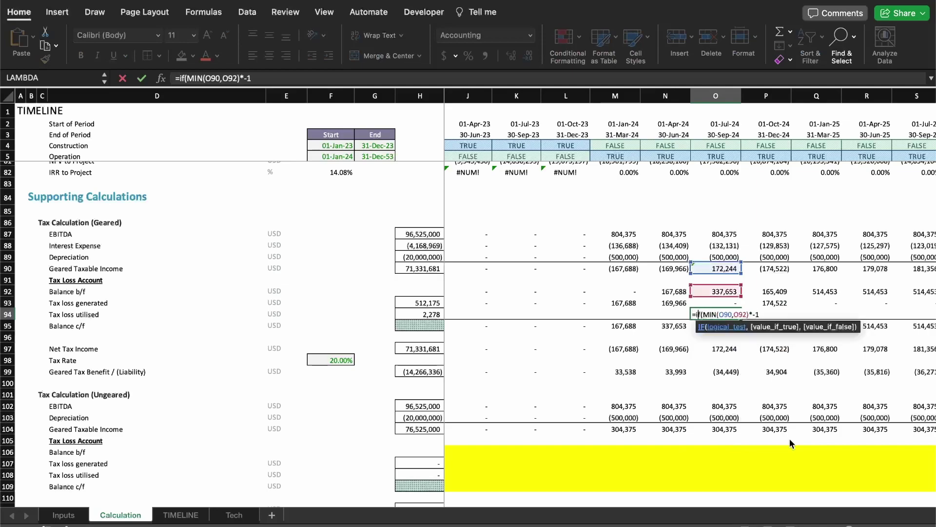
key(Return)
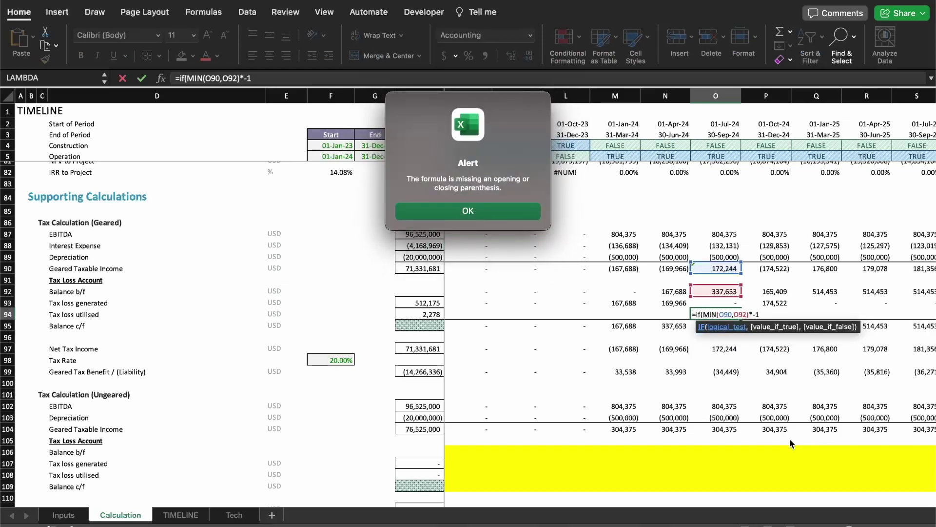
key(Return)
Insert O90>0 as the IF function's logical test ahead of the MIN part in O94.
key(Left)
key(Left)
key(Left)
key(Left)
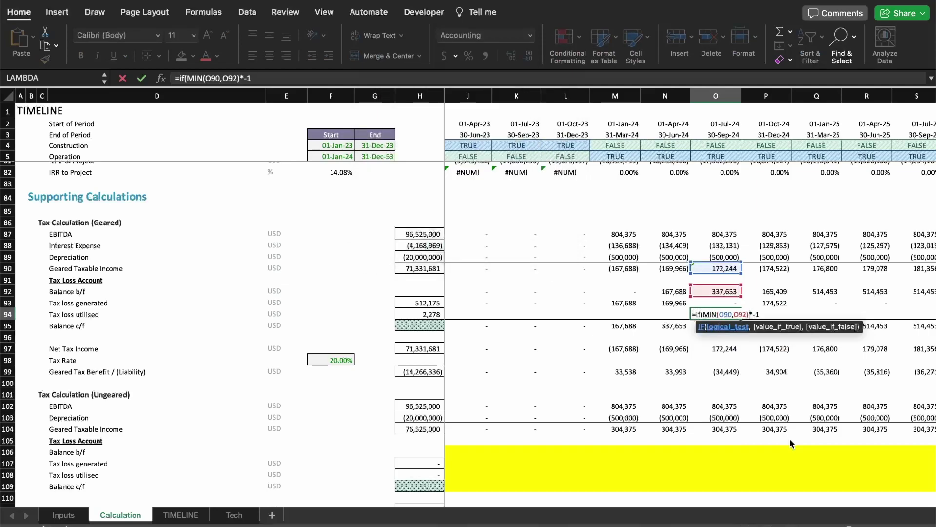
key(Left)
key(Left)
key(Left)
key(Left)
key(Left)
key(Left)
key(Left)
key(Left)
key(Left)
key(Left)
key(Left)
text(O90)
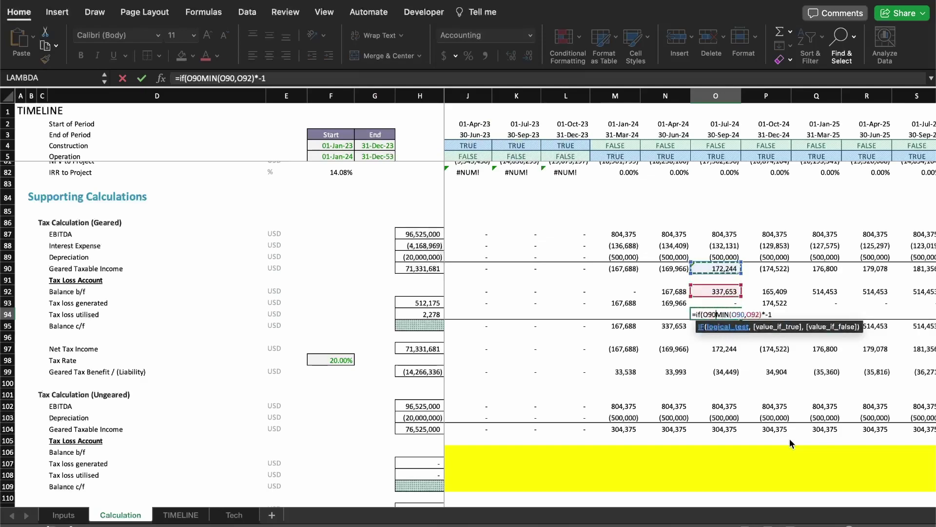
text(>0,)
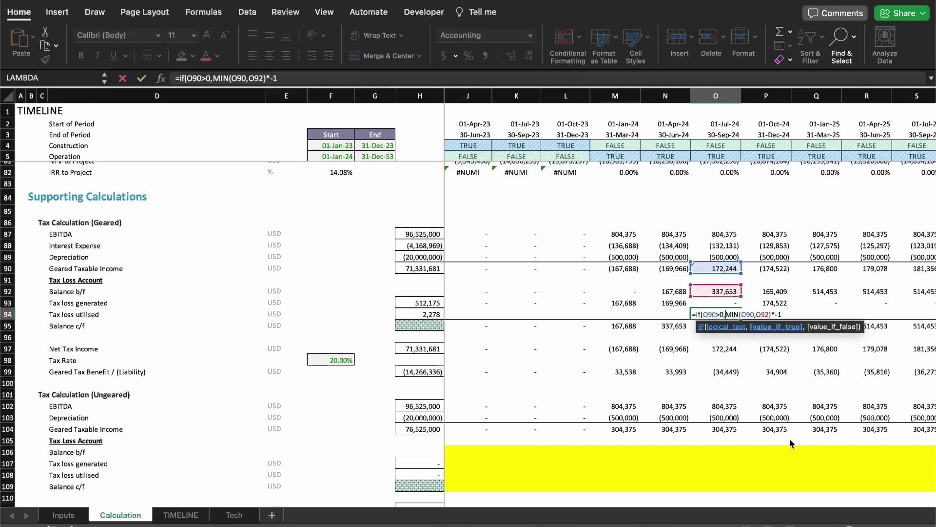
Finish the O94 formula as =IF(O90>0,MIN(O90,O92)*-1,0).
key(ctrl+Right)
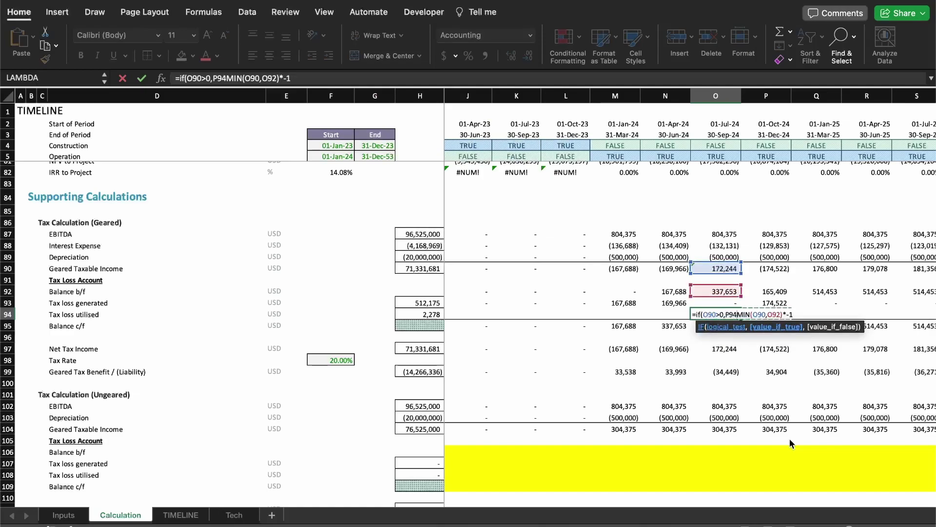
key(BackSpace)
key(BackSpace)
key(BackSpace)
key(BackSpace)
text(F)
key(BackSpace)
key(Right)
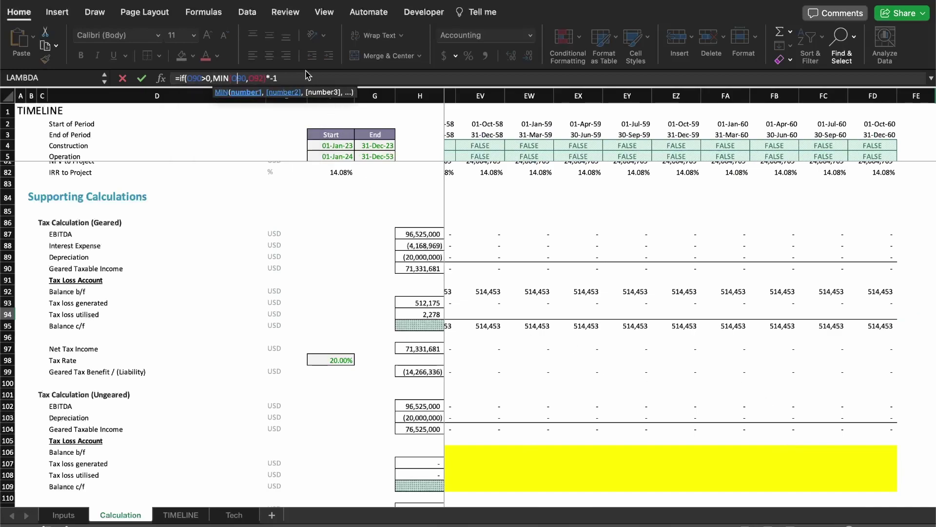
click(313, 78)
text(,0))
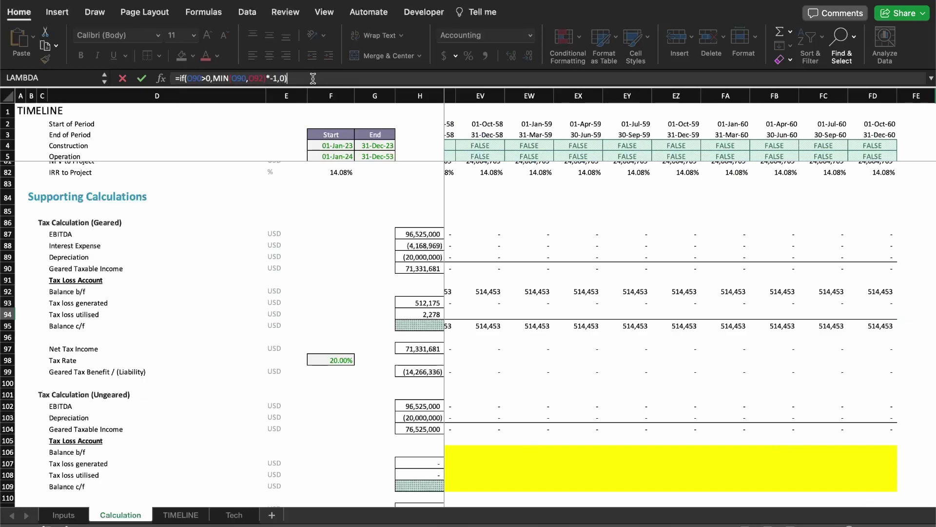
key(Return)
Copy the revised Tax loss utilised formula from O94 to P94 and inspect its references.
key(Right)
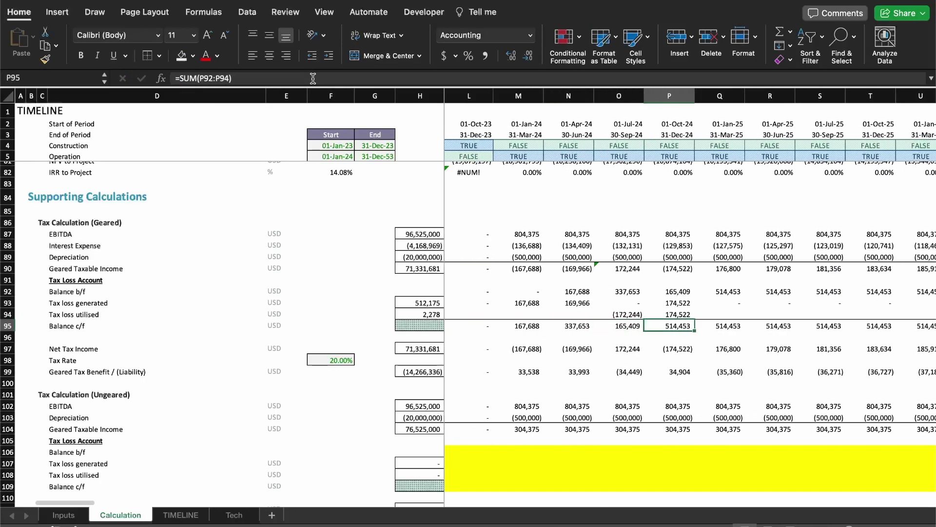
key(Up)
key(Left)
key(super+c)
key(Right)
key(super+v)
click(312, 78)
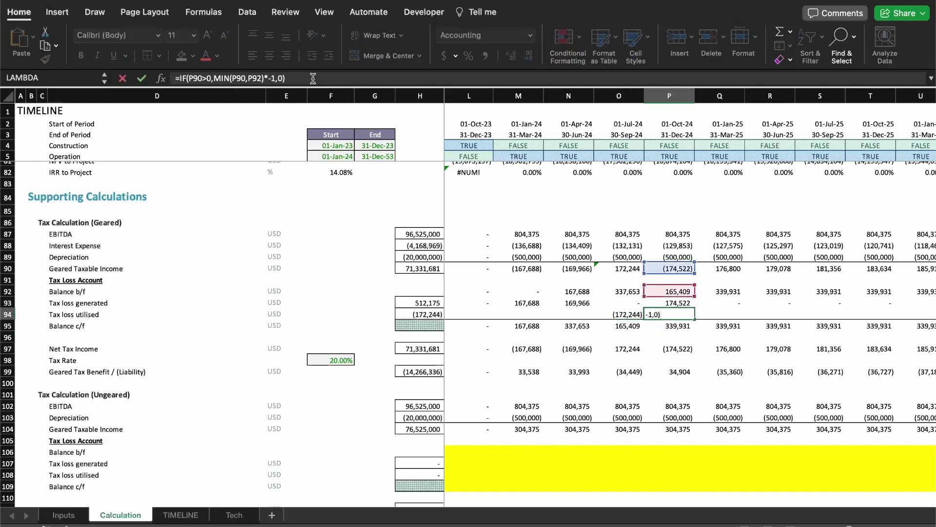
key(Escape)
Review the Tax loss utilised formula in O94, the Balance c/f sum in O95 and the Balance b/f link in P92.
key(Left)
click(306, 79)
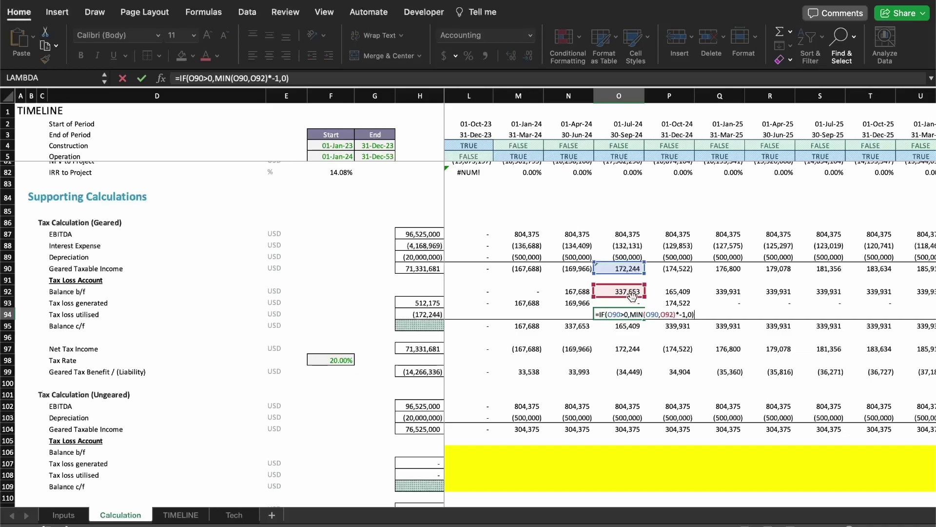
key(Return)
key(F2)
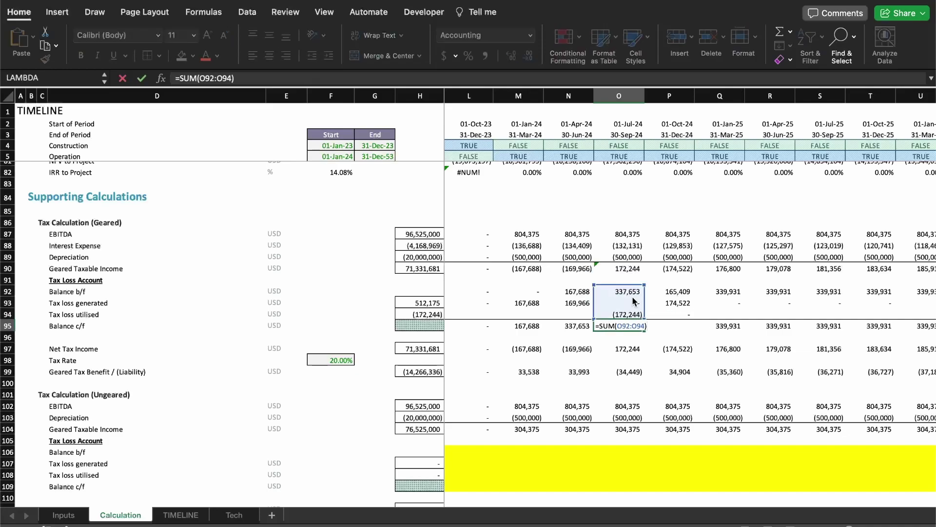
key(Tab)
key(Up)
key(Up)
key(Up)
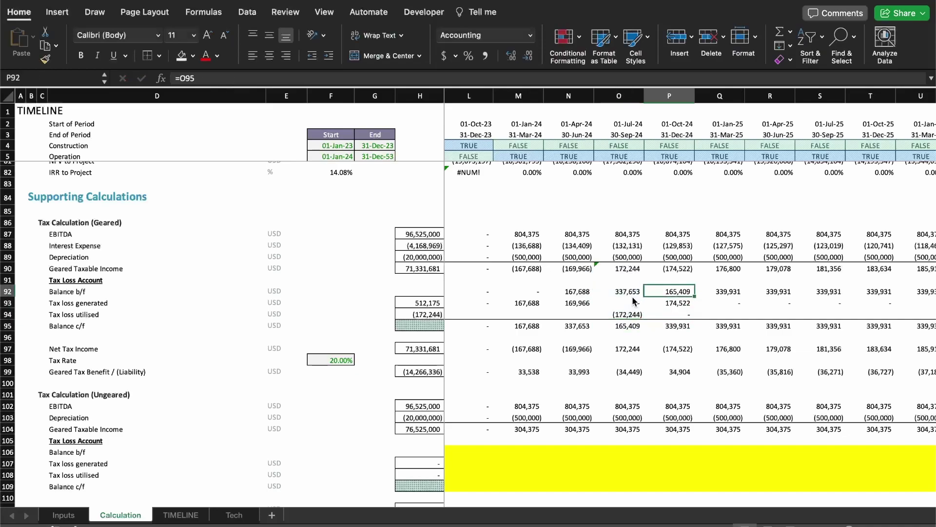
key(Down)
key(Down)
Check the P94 Tax loss utilised formula against Geared Taxable Income in P90.
key(F2)
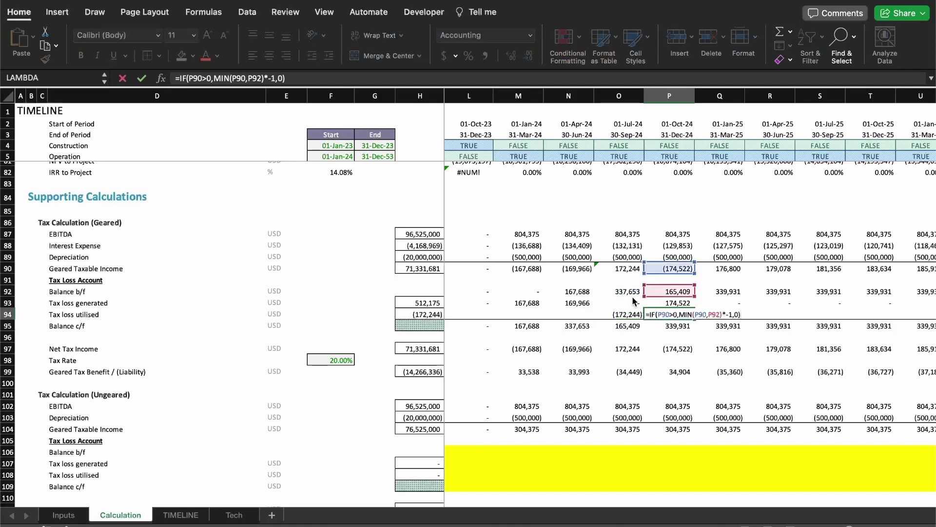
key(Return)
key(Up)
key(Up)
key(Up)
key(Up)
key(Up)
key(F2)
key(Escape)
key(Down)
key(Down)
key(Down)
key(Down)
key(Down)
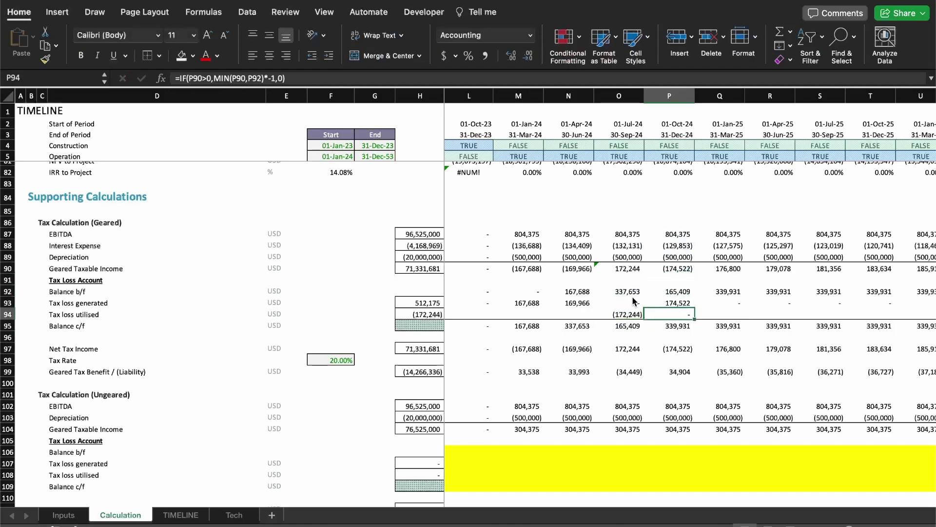
key(F2)
key(Escape)
Fill the Tax loss utilised formula from P94 across to T94.
key(Right)
key(Up)
key(Up)
key(Up)
key(Down)
key(Down)
key(Left)
key(shift+Right)
key(shift+Right)
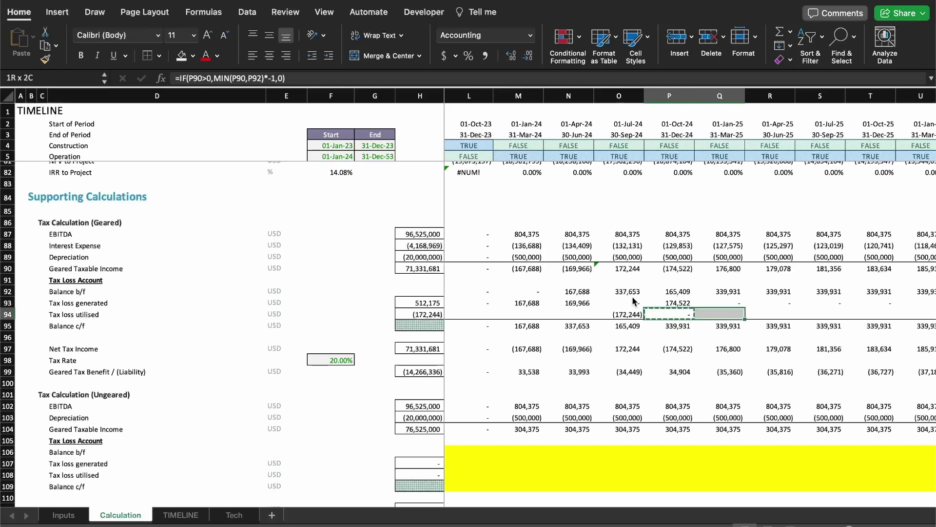
key(ctrl+r)
key(Left)
key(Right)
key(Right)
key(Right)
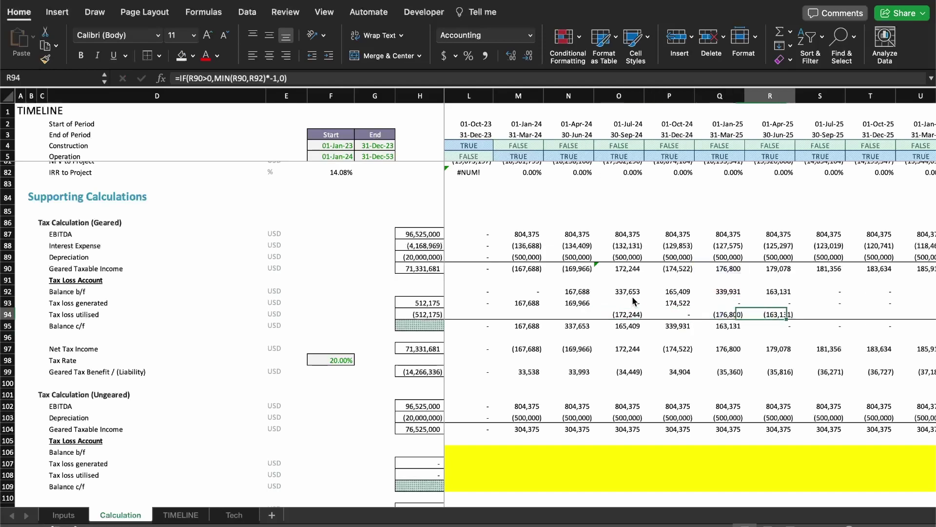
key(shift+Right)
key(shift+Right)
key(ctrl+r)
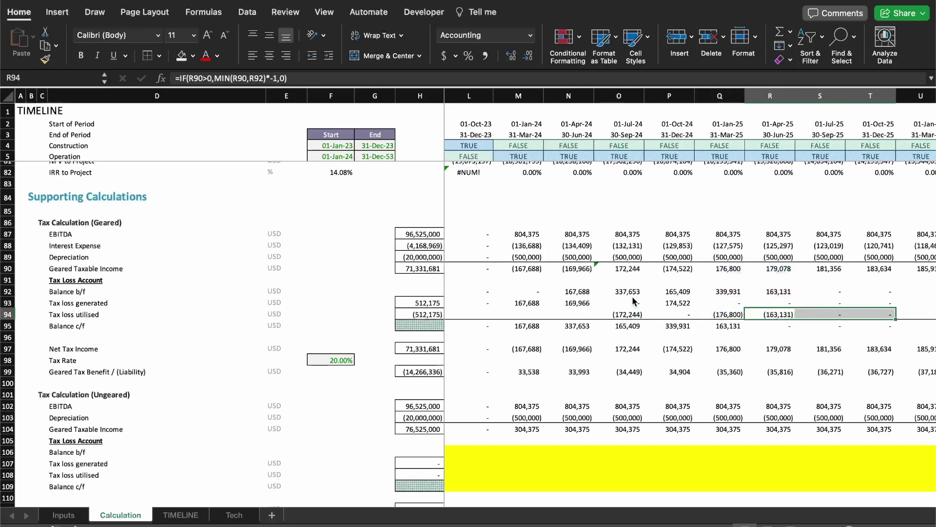
Copy the Balance b/f, Tax loss generated and Tax loss utilised formulas in O92:O94 across the whole timeline, I92:FD94.
key(Left)
key(Left)
key(Left)
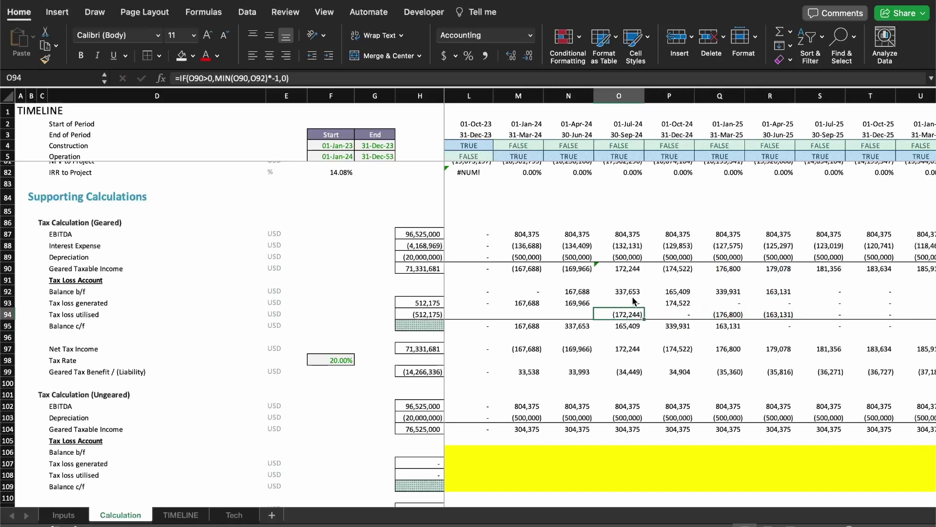
key(shift+Up)
key(shift+Up)
key(ctrl+c)
key(Home)
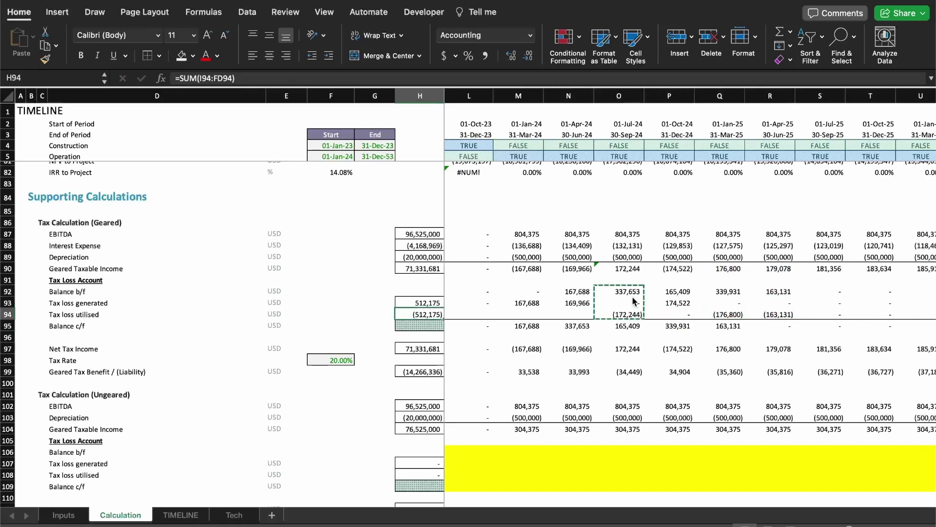
key(Up)
key(Up)
key(shift+Down)
key(shift+Down)
key(ctrl+shift+Right)
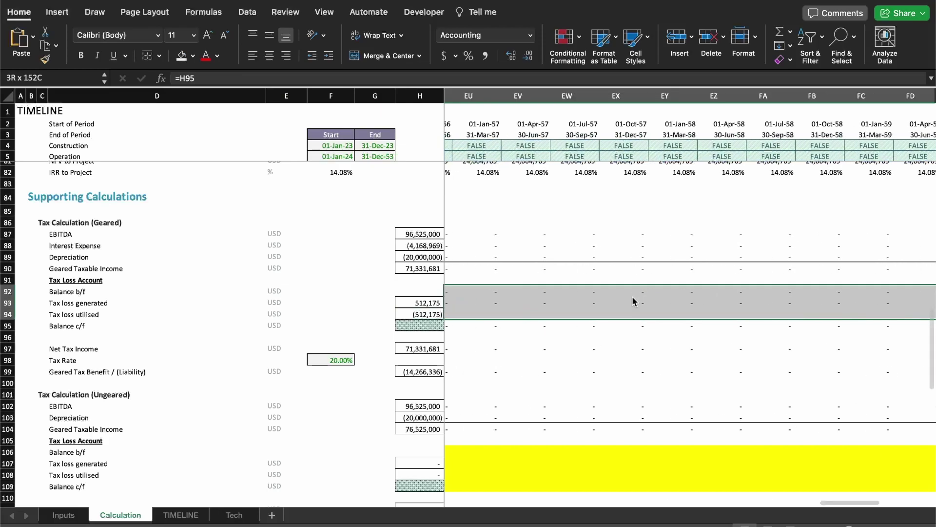
key(shift+Right)
key(shift+Right)
key(shift+Left)
key(Return)
Review the geared Balance b/f row period by period from I92 to T92.
key(Right)
key(Right)
key(Right)
key(Right)
key(Right)
key(Right)
key(Right)
key(Right)
key(Right)
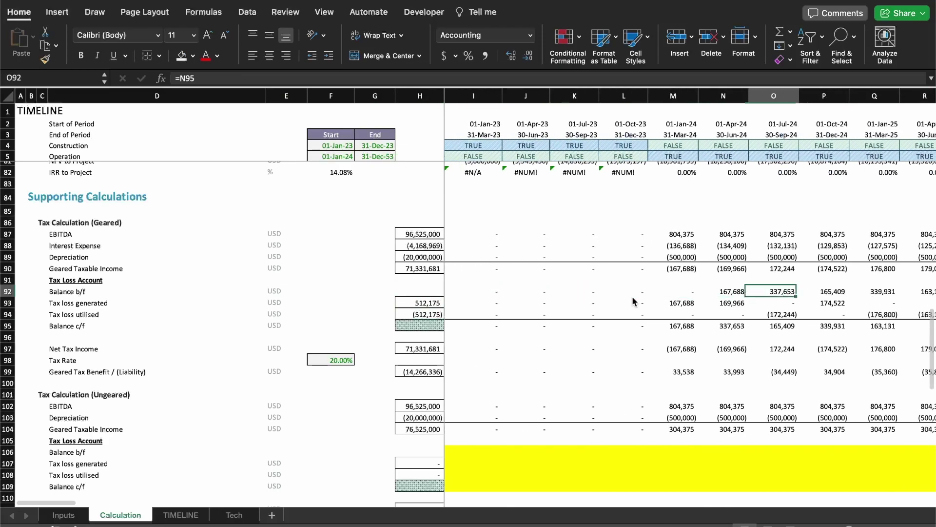
key(Right)
key(Right)
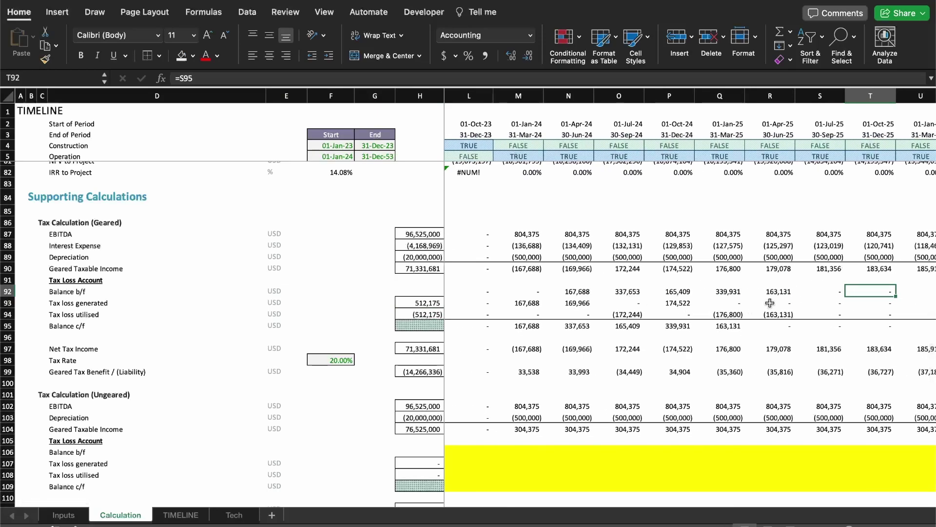
Copy the sign-reversed Geared Taxable Income formula from N90 to O90 to test another loss-making period.
click(575, 268)
key(ctrl+c)
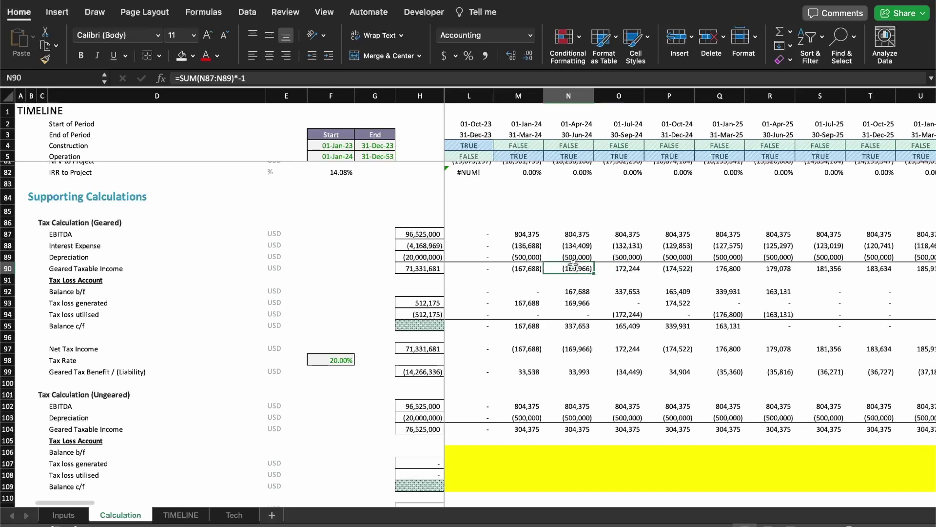
key(Right)
key(Return)
key(Left)
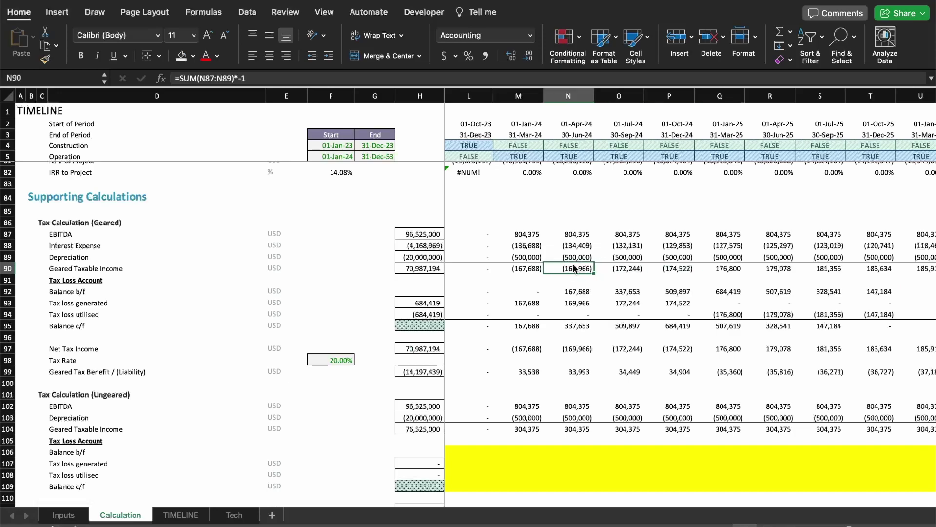
Examine the tax loss account rows from the April 2024 period to the January 2025 period.
key(Down)
key(Down)
key(Down)
key(Right)
key(Right)
key(Right)
key(Up)
key(Up)
key(Up)
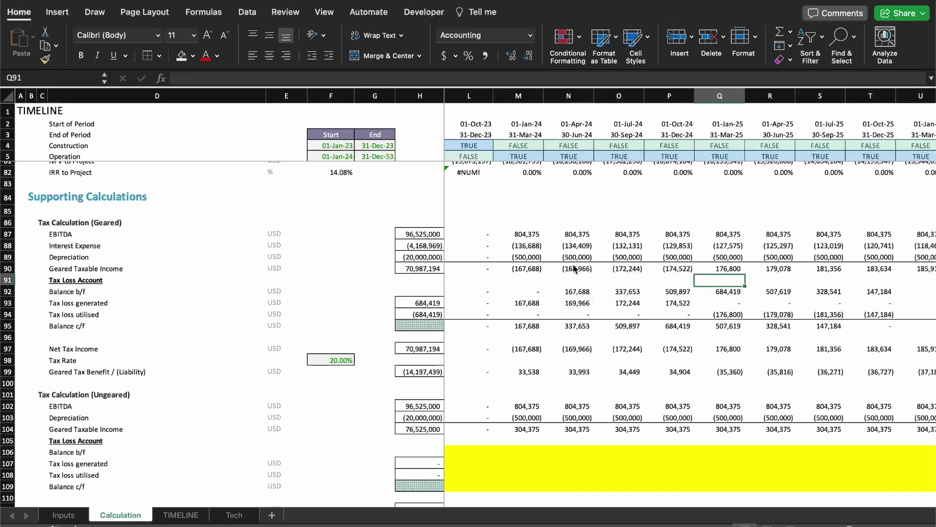
Compare Geared Taxable Income in the loss-making periods M90:P90 with the profitable periods Q90:T90.
key(Left)
key(shift+Left)
key(shift+Left)
key(shift+Left)
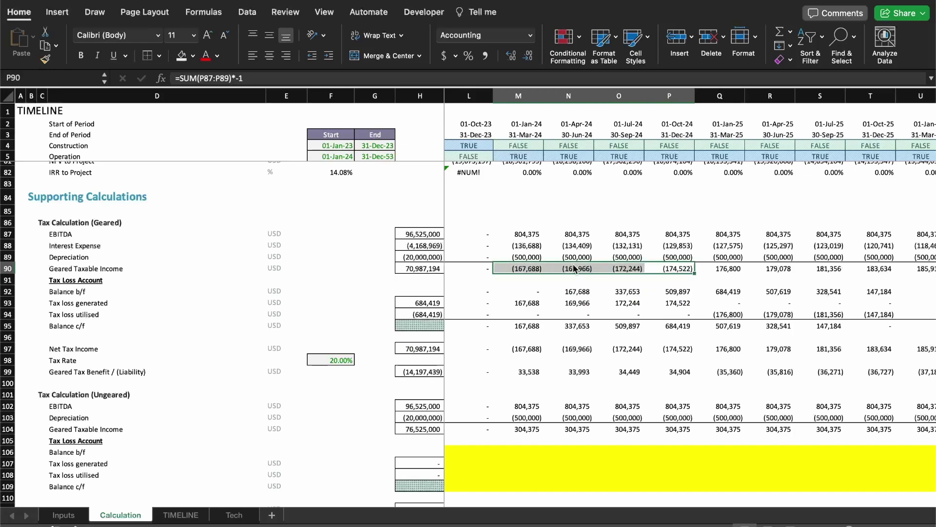
key(Right)
key(shift+Right)
key(shift+Left)
key(shift+Right)
key(shift+Right)
key(shift+Right)
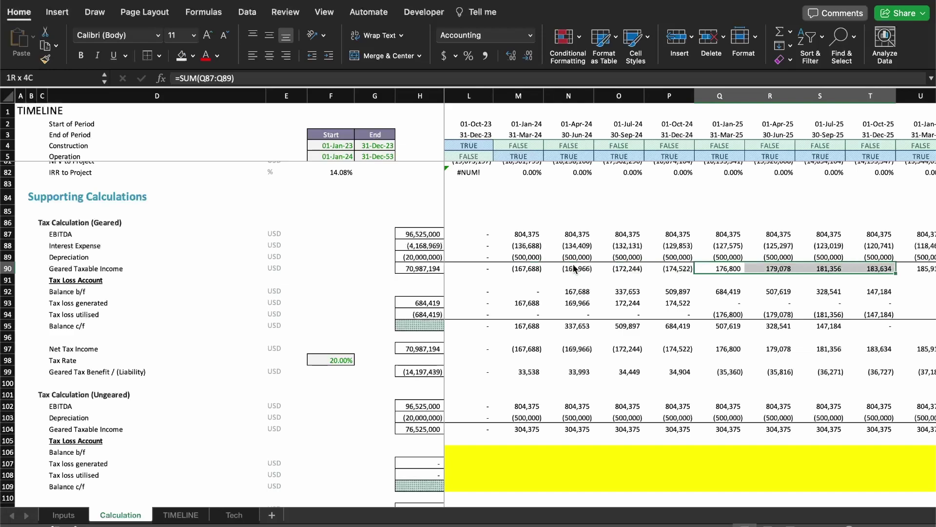
Follow the geared Balance c/f row across the loss-making and profitable periods up to T95.
key(Down)
key(Down)
key(Down)
key(Down)
key(Down)
key(Right)
key(Right)
key(Right)
key(Right)
key(Right)
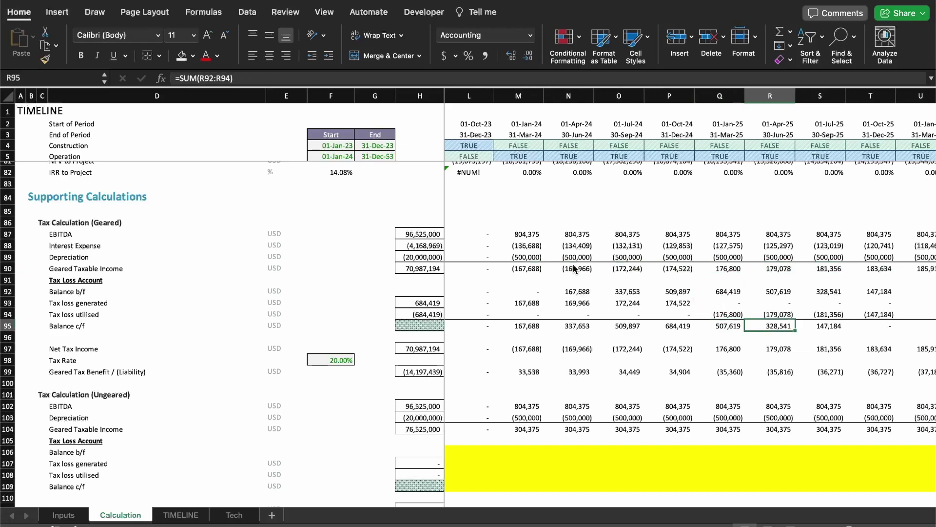
key(Left)
key(Left)
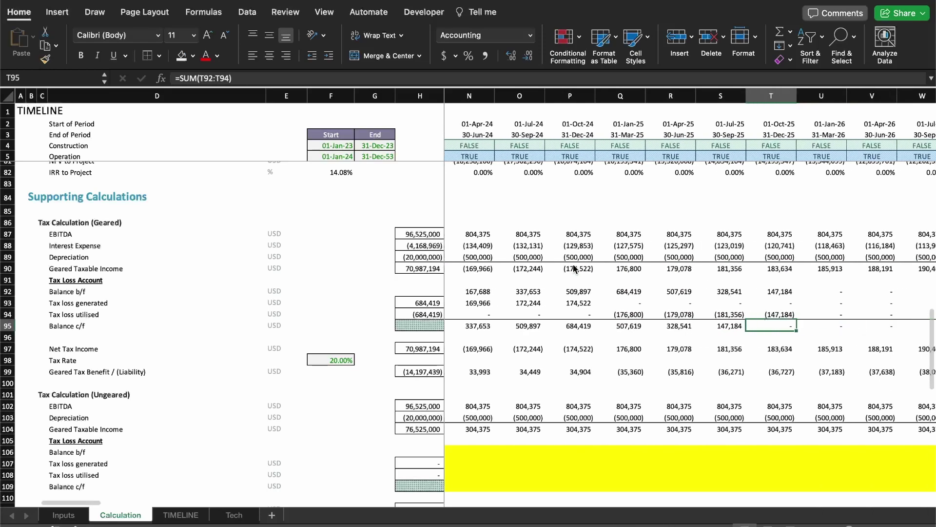
key(Left)
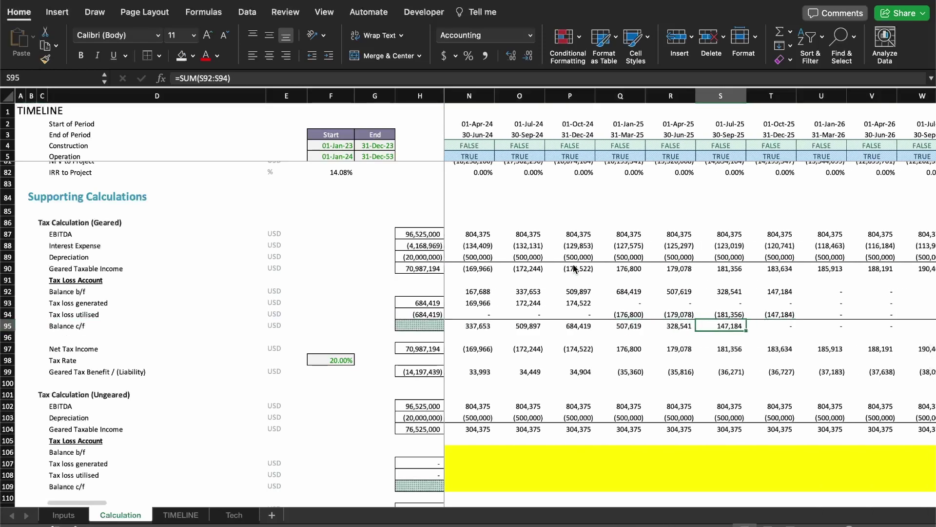
Highlight the Tax Loss Account rows 92:95, and the Net Tax Income through Geared Tax Benefit rows 97:99.
key(super+Left)
key(super+Left)
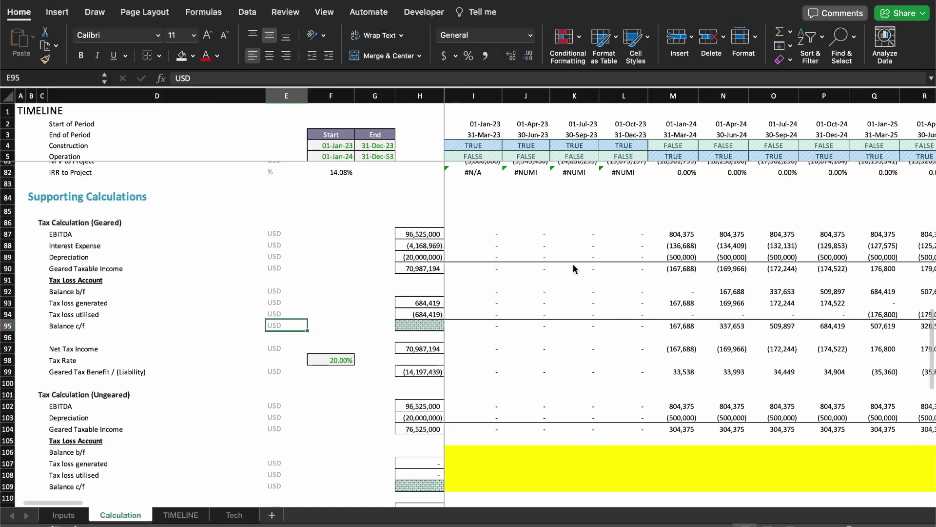
key(shift+space)
key(shift+Up)
key(shift+Up)
key(shift+Up)
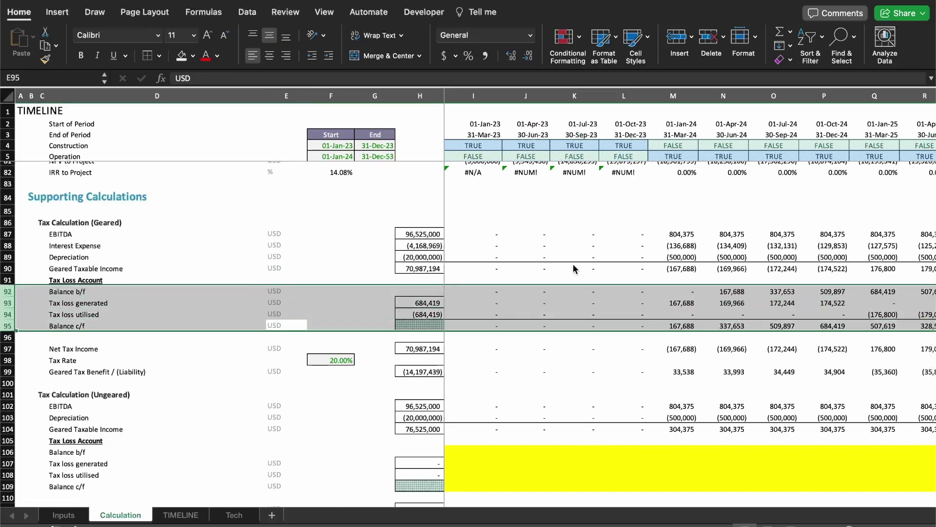
key(Down)
key(Down)
key(shift+space)
key(shift+Down)
key(shift+Down)
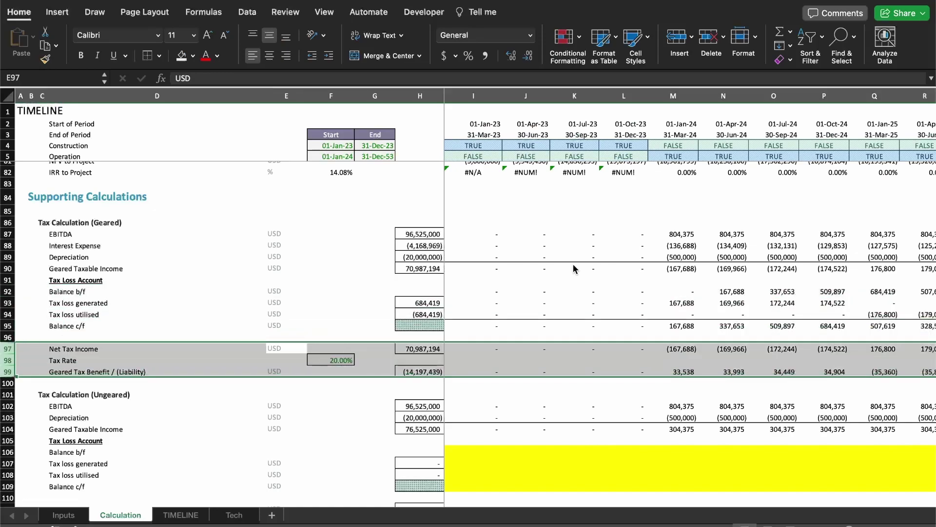
Inspect the Geared Tax Benefit / (Liability) formula in N99.
key(Left)
key(Right)
key(Right)
key(Right)
key(Right)
key(Right)
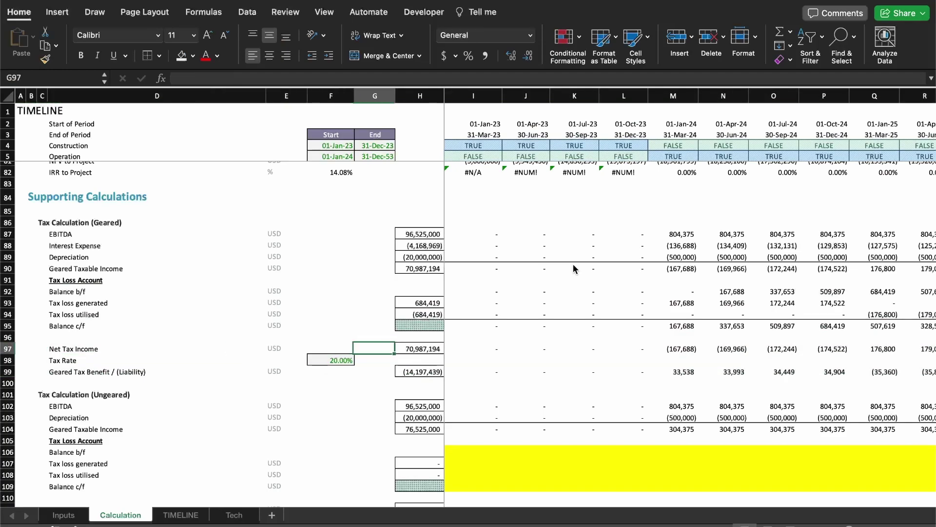
key(Down)
key(Down)
key(Right)
key(Right)
key(Right)
key(Right)
key(Right)
key(Right)
key(Left)
key(Left)
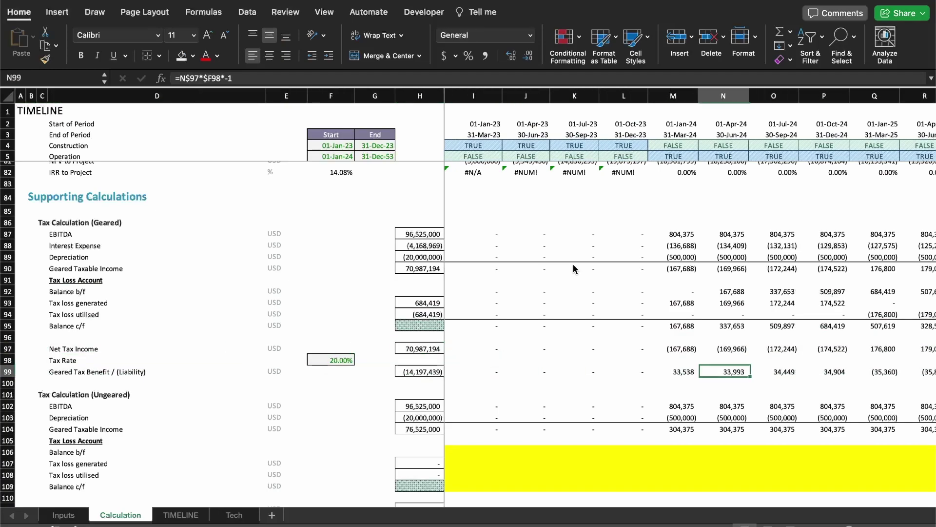
key(F2)
key(Escape)
Check which cell the geared Net Tax Income formula in M97 references.
key(Up)
key(Up)
key(F2)
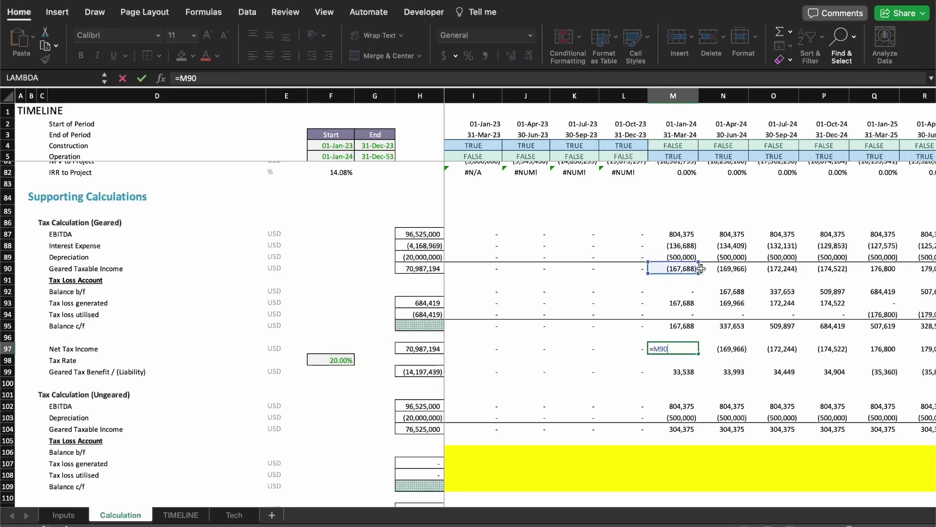
key(Escape)
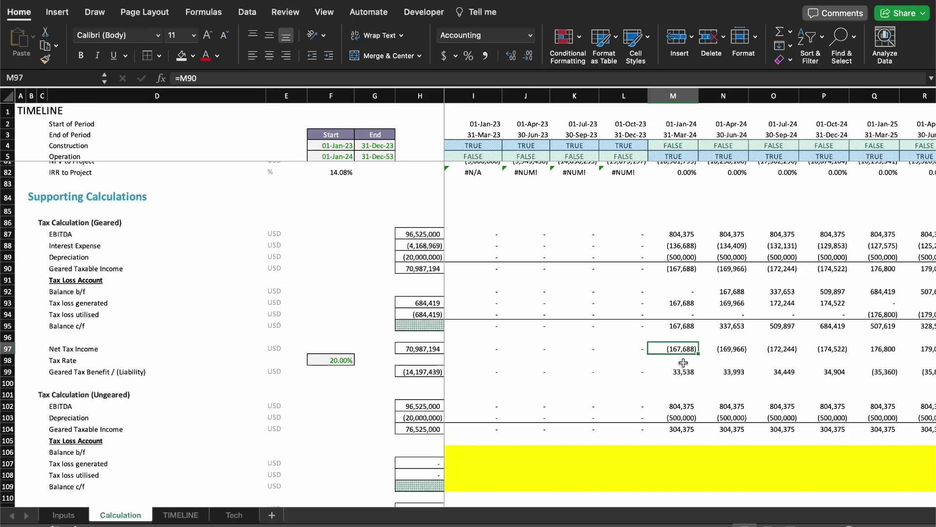
key(F2)
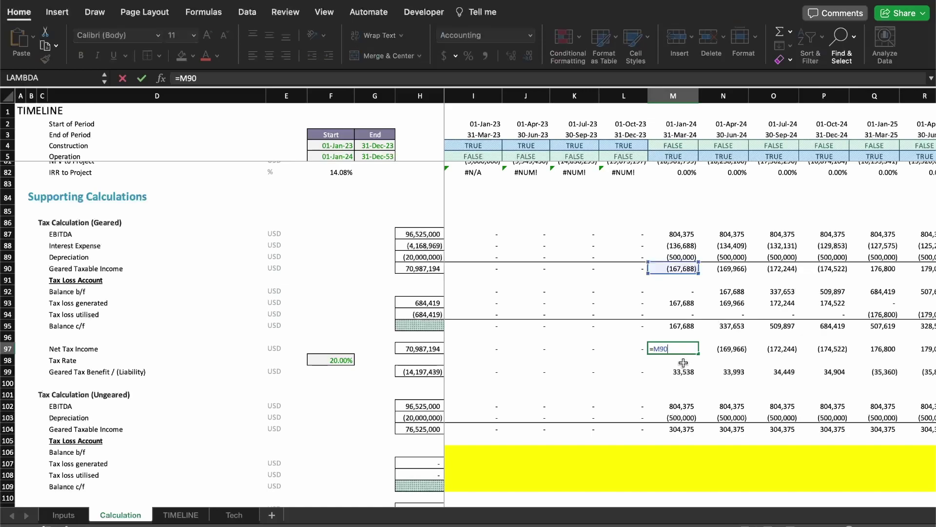
key(Escape)
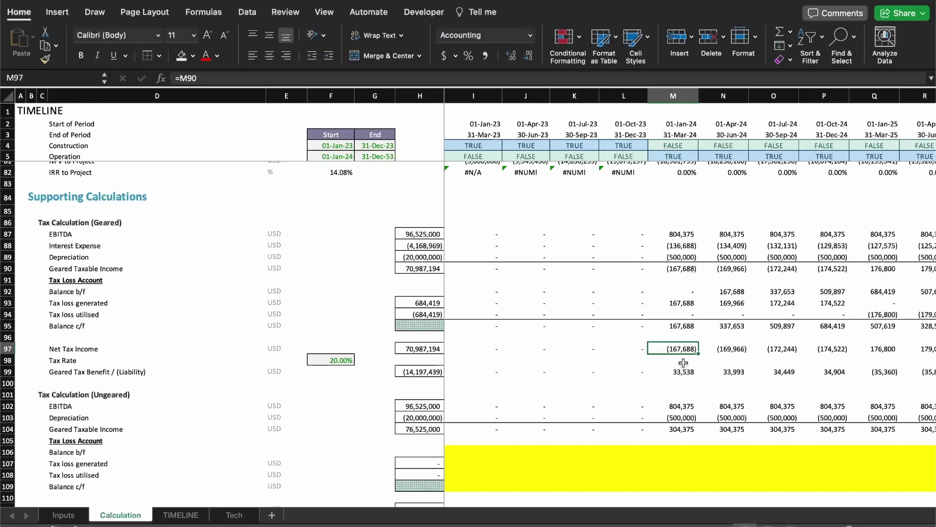
Enter 0 in M96:P96, above Net Tax Income for the four 2024 periods.
text(0)
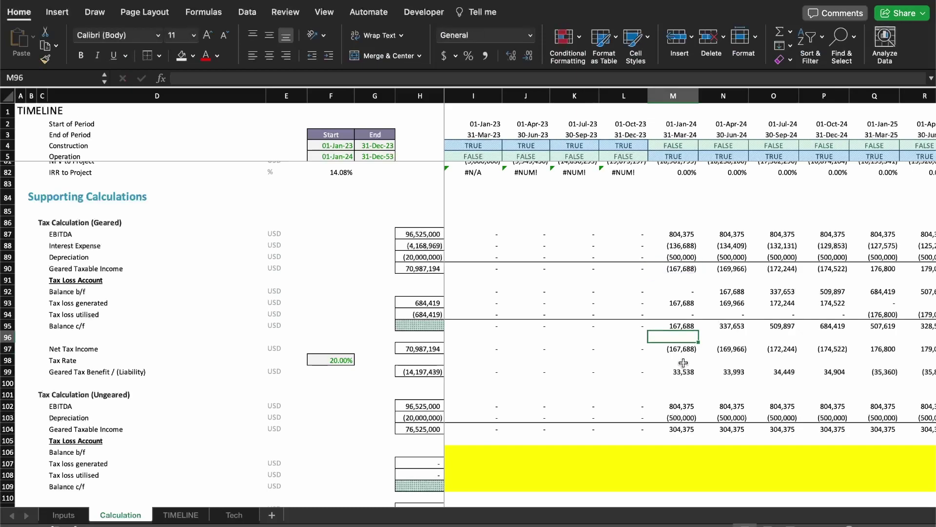
key(Tab)
text(0)
key(Tab)
text(0)
key(Tab)
text(0)
key(Tab)
key(Tab)
key(shift+Tab)
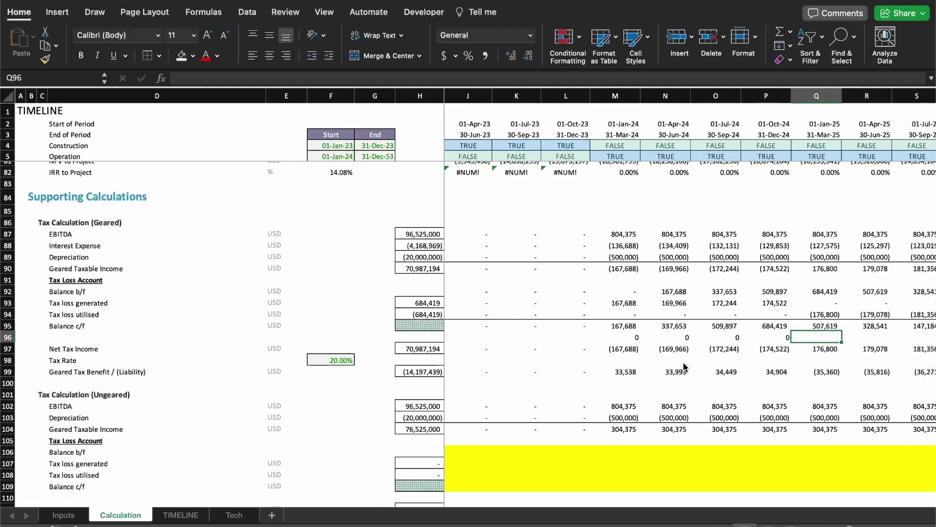
Clear the zeros from M96:P96.
key(Left)
key(shift+Left)
key(shift+Left)
key(shift+Left)
key(Delete)
key(Left)
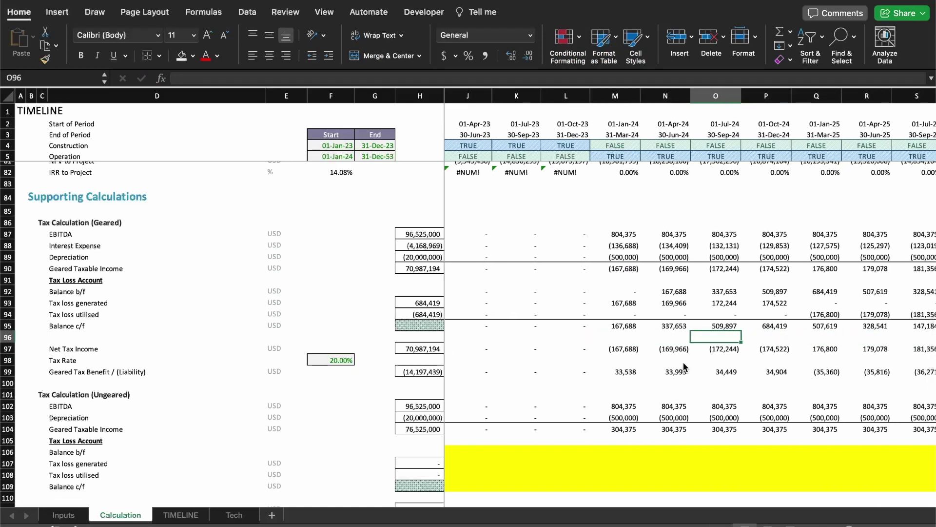
Copy the Geared Taxable Income formula without sign reversal from Q90 to O90.
key(Up)
key(Up)
key(Up)
key(Up)
key(Up)
key(Up)
key(Right)
key(Right)
key(ctrl+c)
key(Left)
key(Left)
key(ctrl+v)
key(Left)
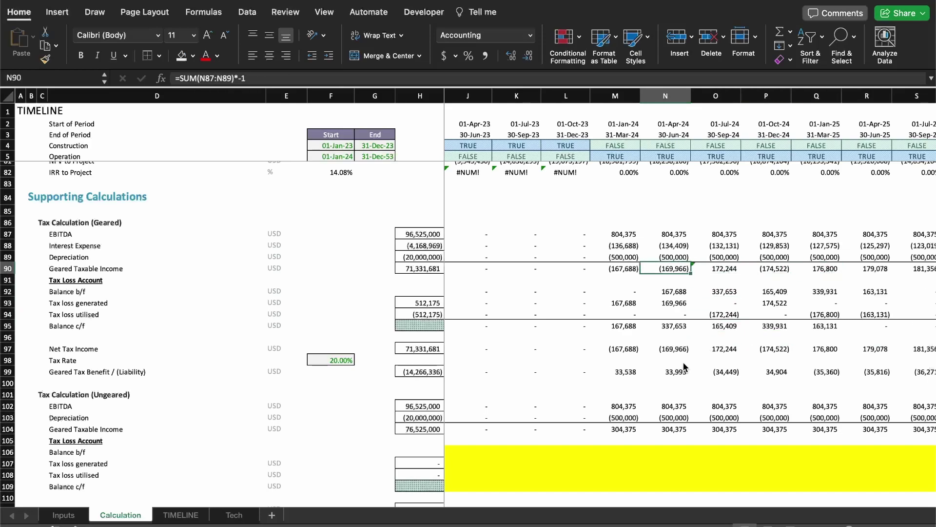
Examine the July 2024 tax loss account down to Balance c/f in O95.
key(Right)
key(Down)
key(Down)
key(Down)
key(Down)
key(Down)
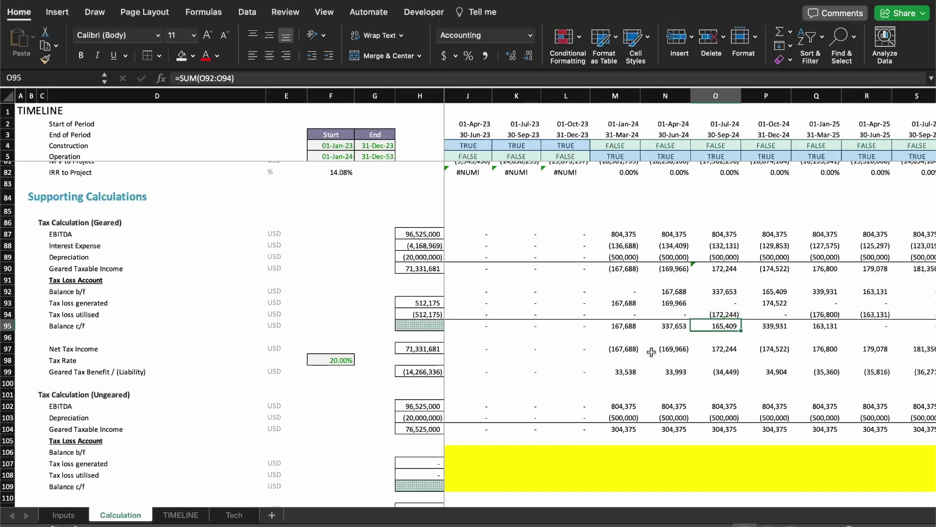
Inspect the Net Tax Income formula in M97 again against the tax loss account.
click(623, 349)
key(Left)
key(Left)
key(Right)
key(Right)
key(F2)
key(Escape)
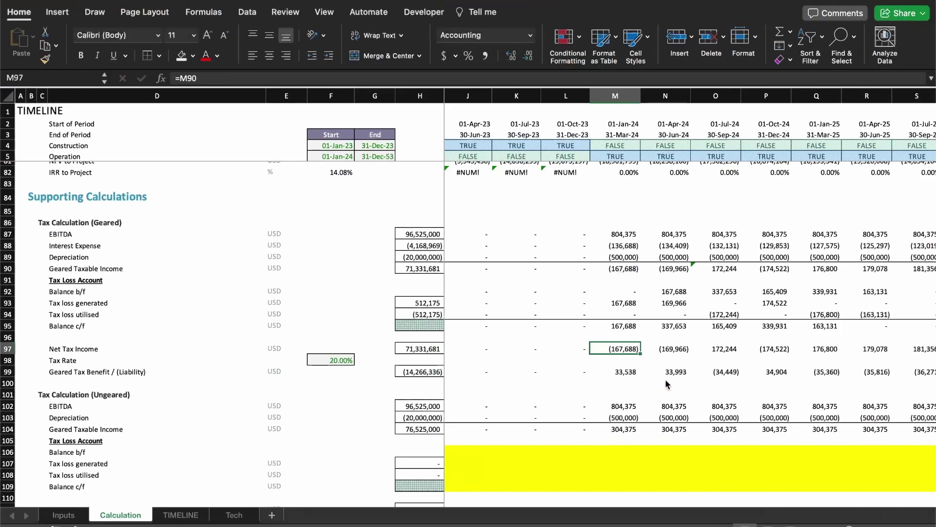
Compare Geared Taxable Income in M90 and O90 with the tax loss utilised in O94.
click(625, 265)
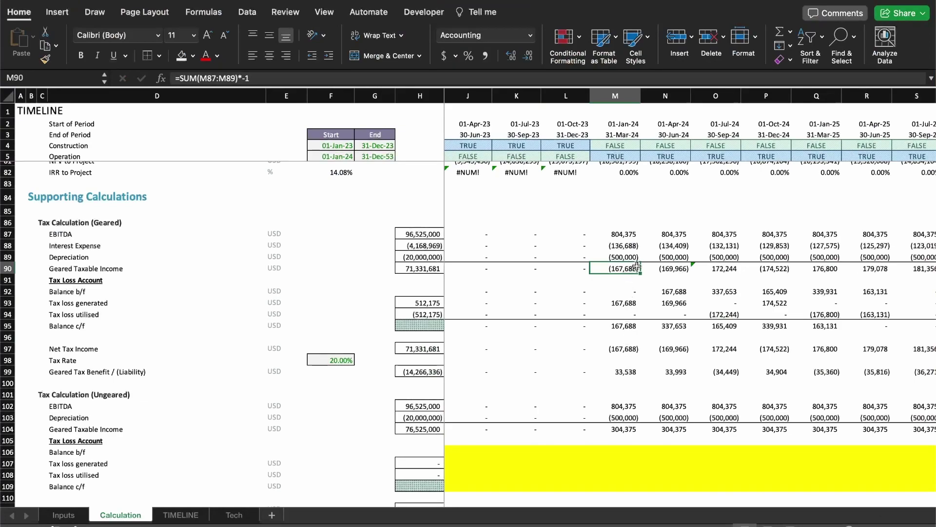
click(731, 267)
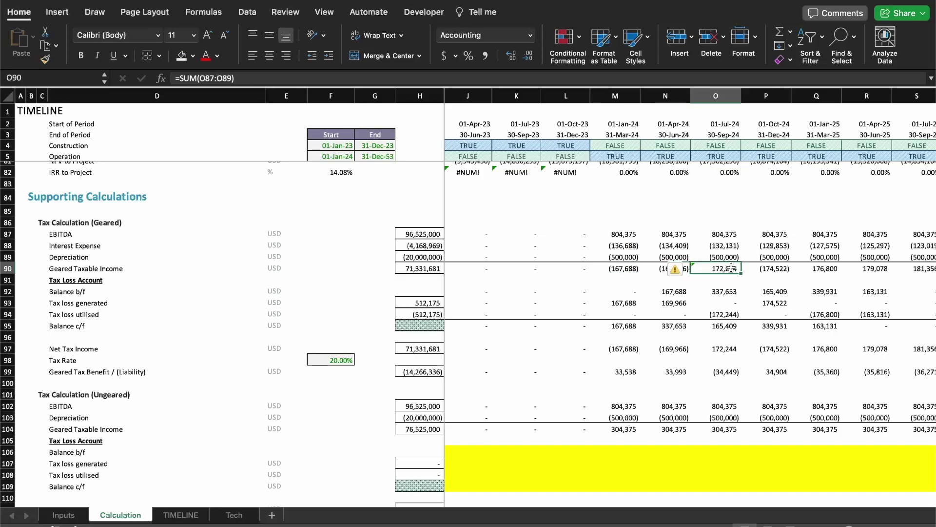
right_click(728, 315)
key(Escape)
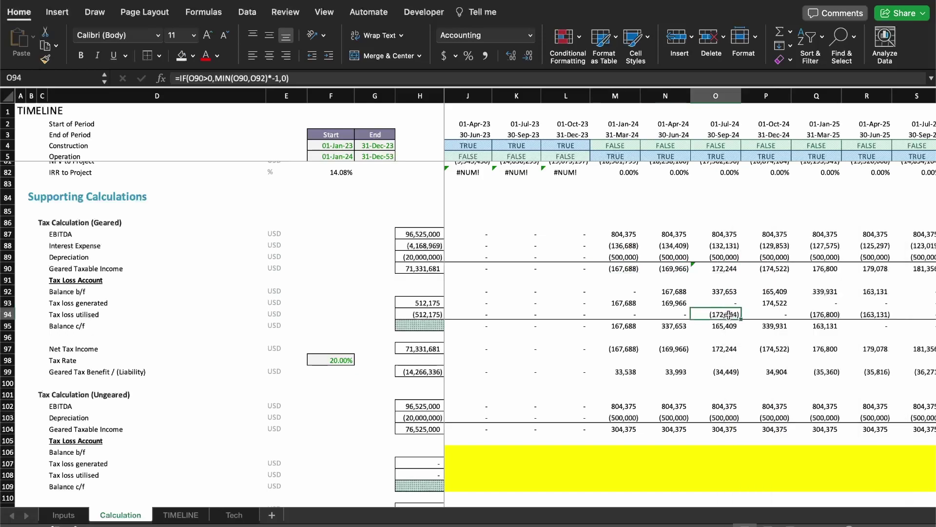
Copy the Geared Taxable Income formula from O90 to P90 to test another profitable period.
key(Up)
key(Up)
key(Up)
key(Up)
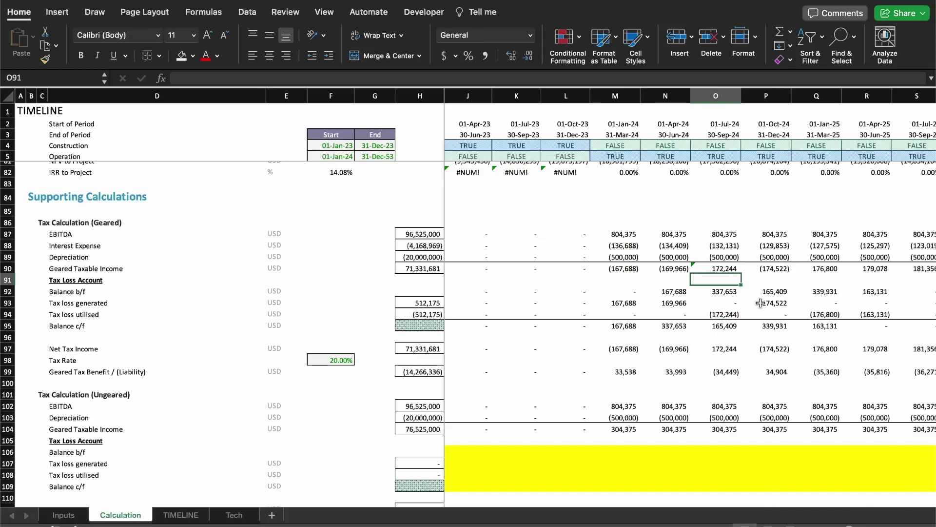
key(Right)
key(Left)
key(super+c)
key(Right)
key(Return)
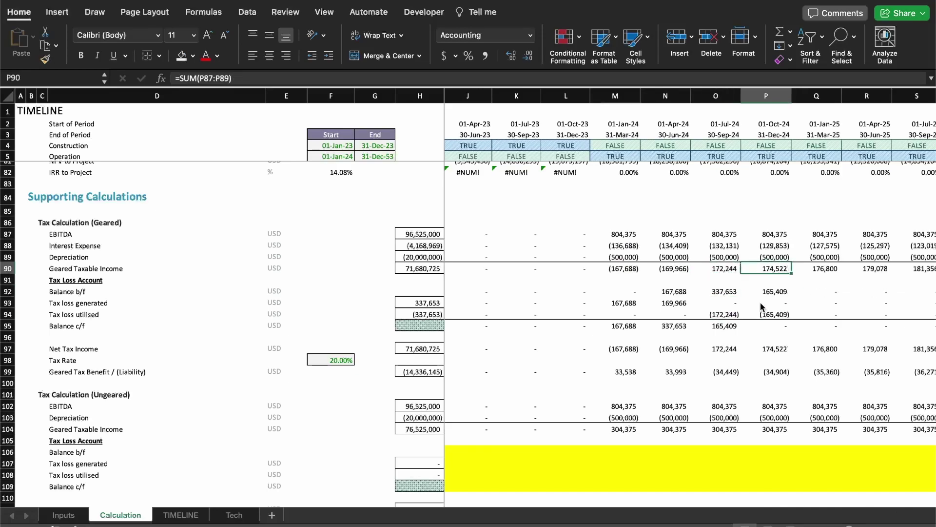
Copy the sign-reversed Geared Taxable Income formula from N90 across through Q90 to make those periods loss-making.
key(Left)
key(Left)
key(super+c)
key(shift+Right)
key(shift+Right)
key(shift+Right)
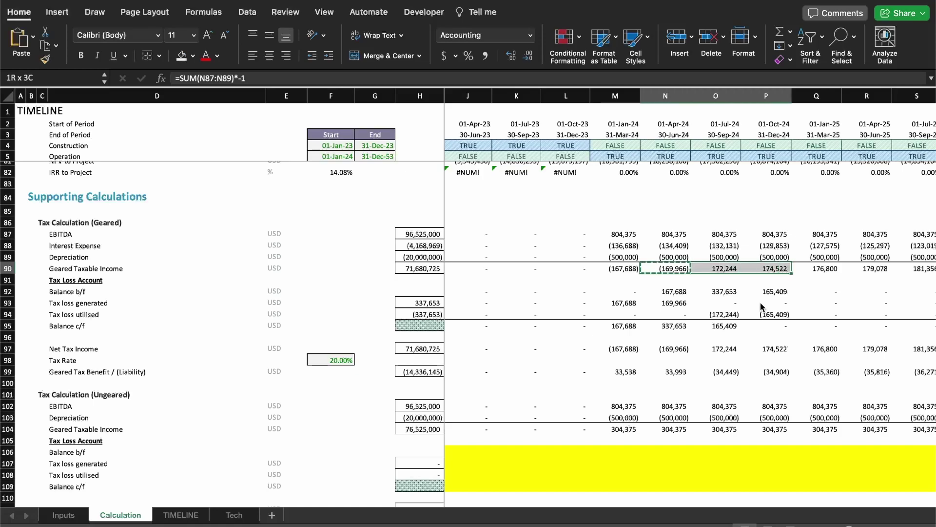
key(Return)
key(Right)
key(Right)
key(Right)
key(Right)
scroll(762, 307, right, 3)
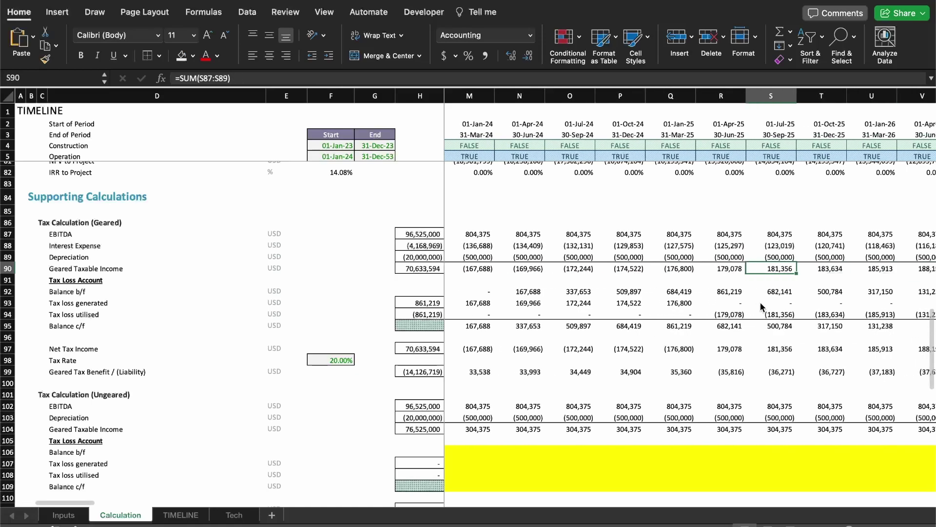
Begin a MAX formula for the geared Net Tax Income in Q97.
key(Down)
key(Down)
key(Down)
key(Down)
key(Down)
key(Down)
key(Down)
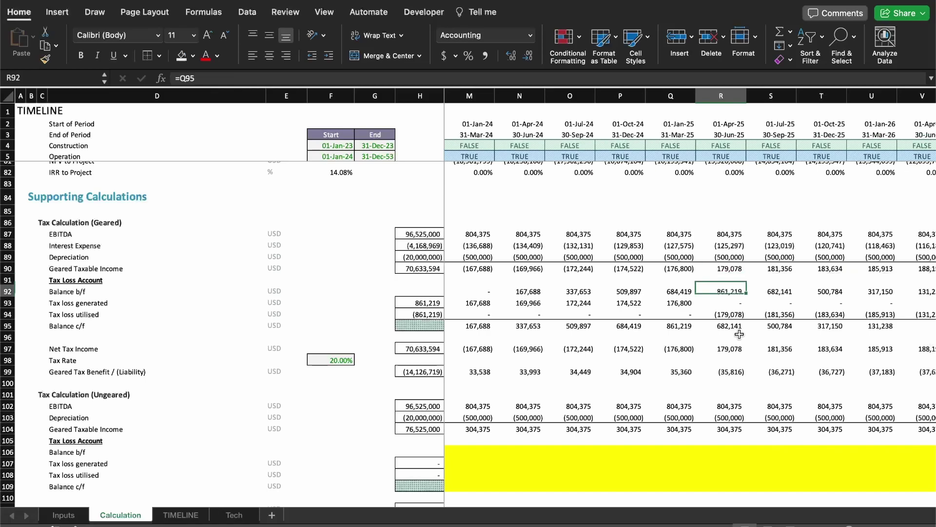
key(Left)
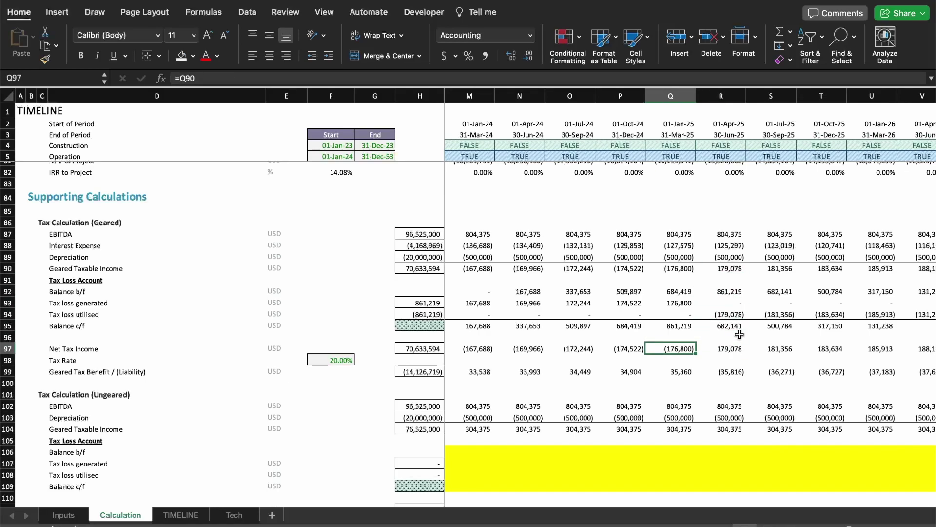
text(=Max)
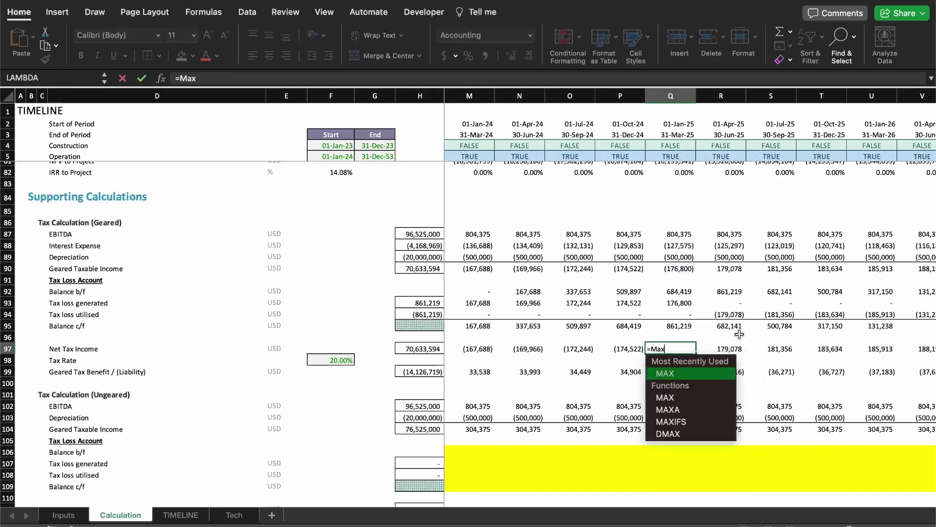
text(()
key(Up)
key(Up)
key(Up)
key(Up)
key(Up)
key(Up)
key(Up)
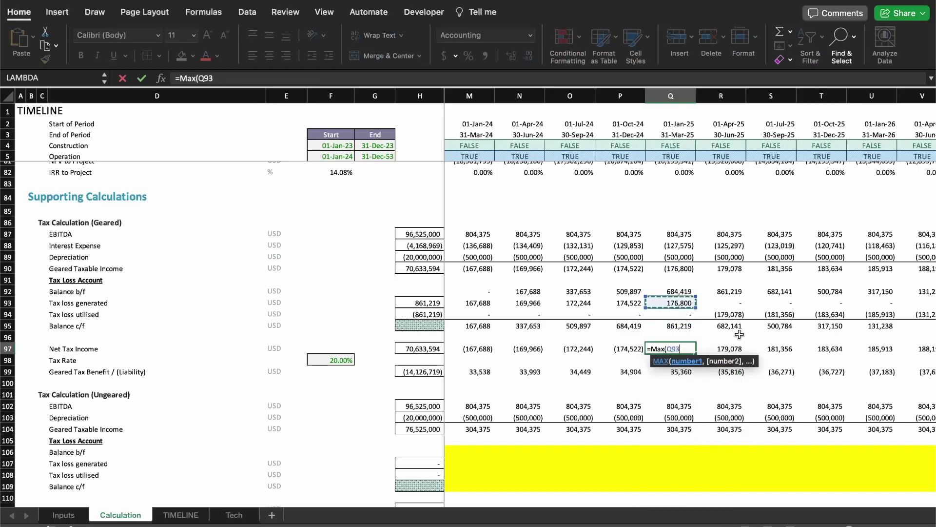
key(BackSpace)
key(BackSpace)
key(BackSpace)
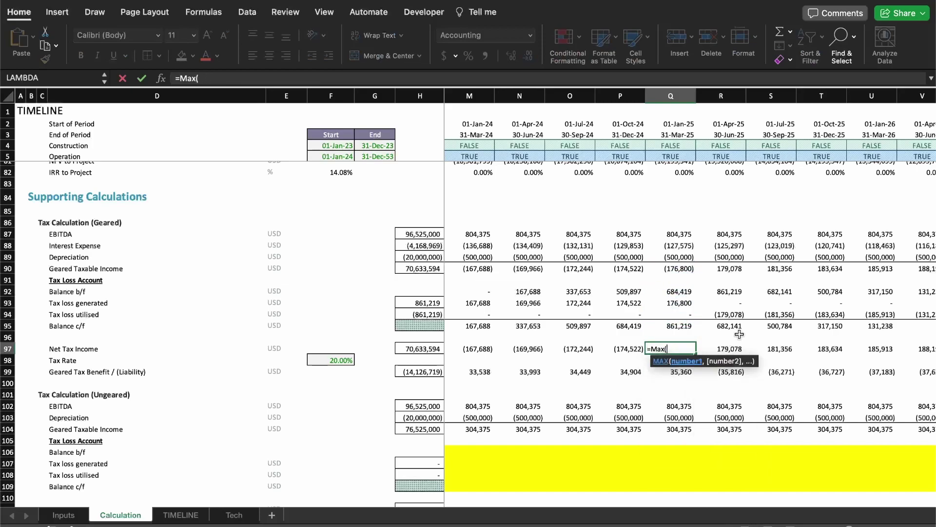
Complete the Net Tax Income formula in Q97 as the maximum of 0 and Q90+Q94.
text(0,)
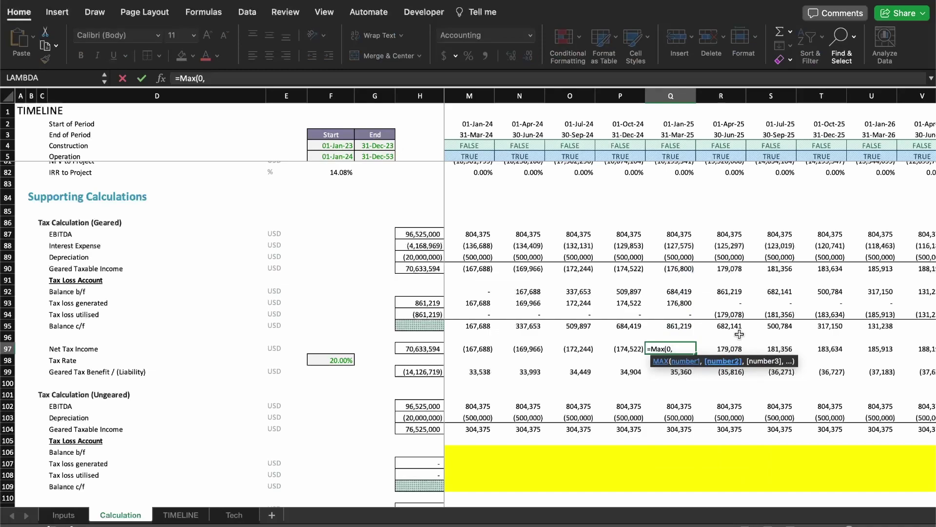
key(Up)
key(Up)
key(Up)
key(Up)
key(Up)
key(Up)
key(Up)
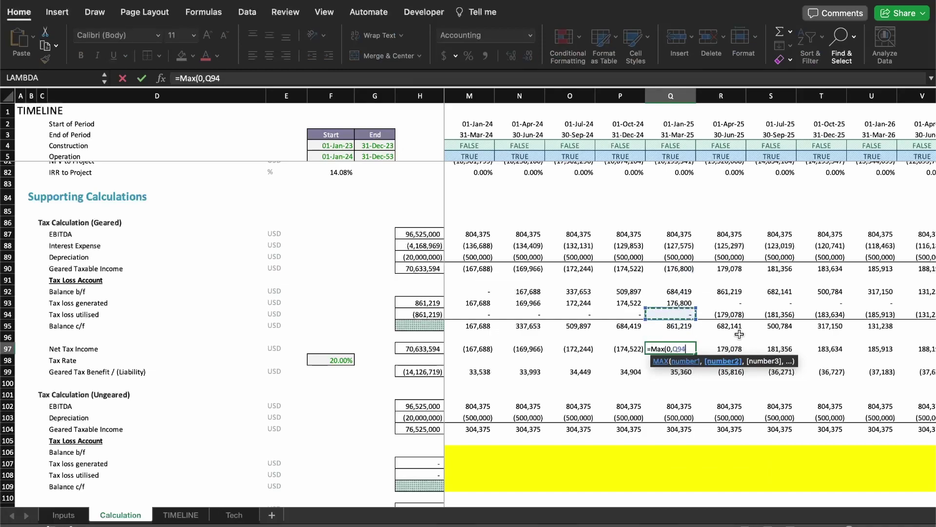
text(+)
key(Up)
key(Up)
key(Up)
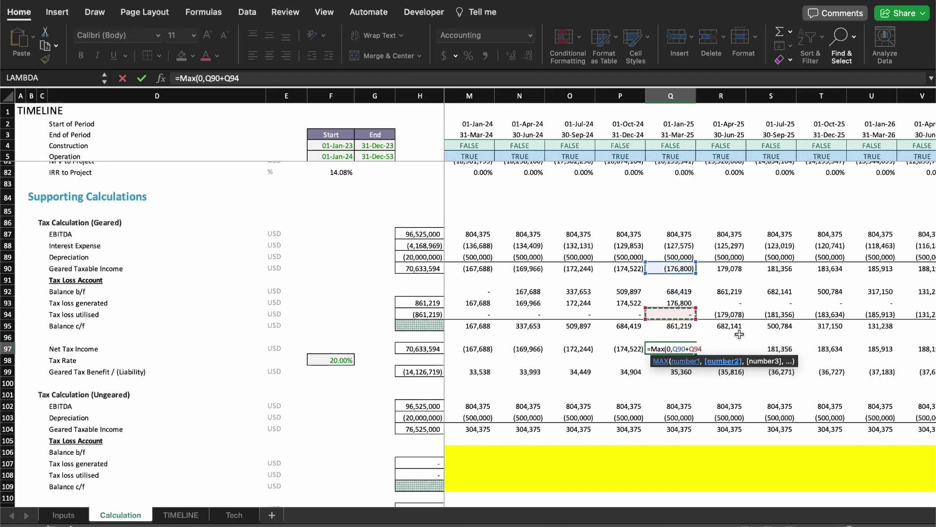
key(Return)
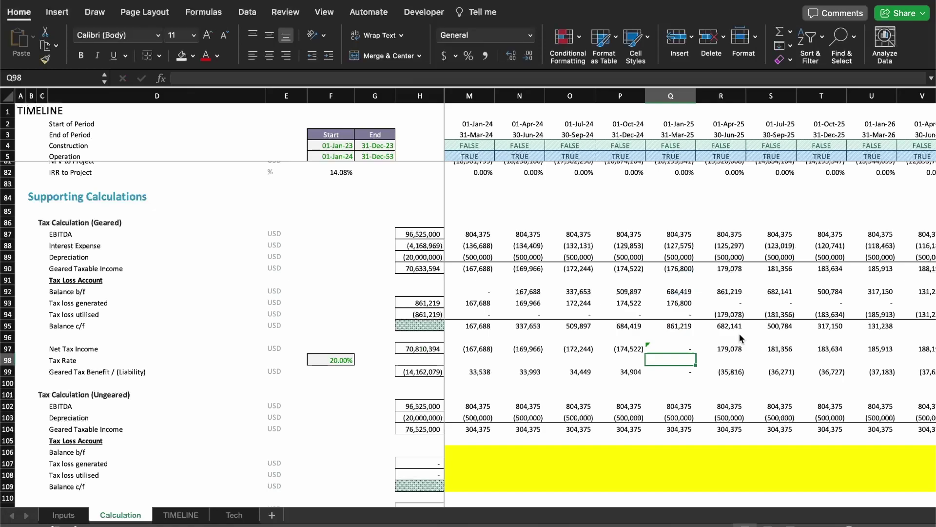
Copy the Net Tax Income MAX formula from Q97 to R97 and check that it references R90 and R94.
key(Up)
key(ctrl+c)
key(Right)
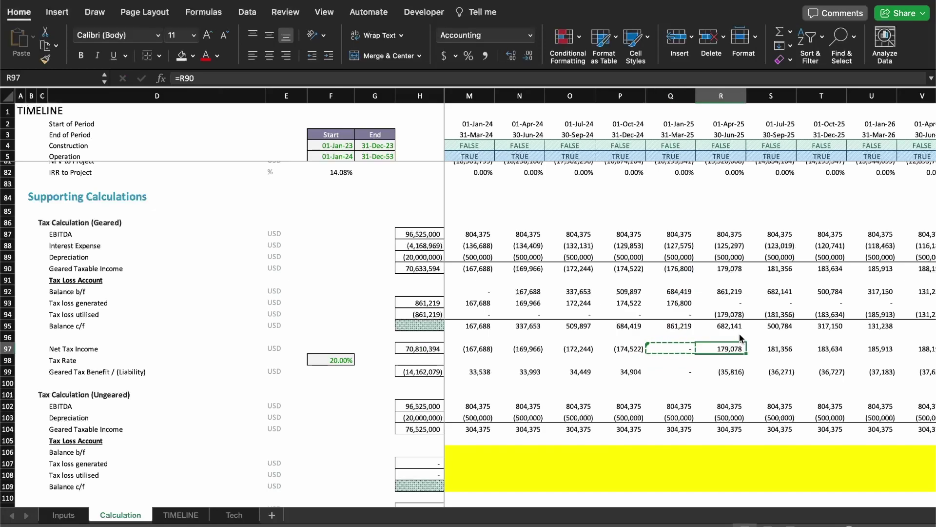
key(ctrl+v)
key(F2)
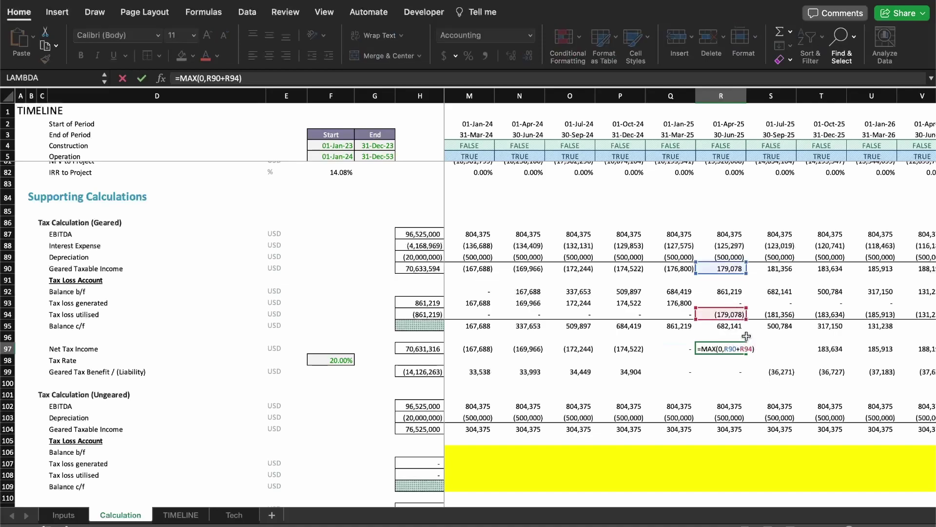
key(ctrl+Return)
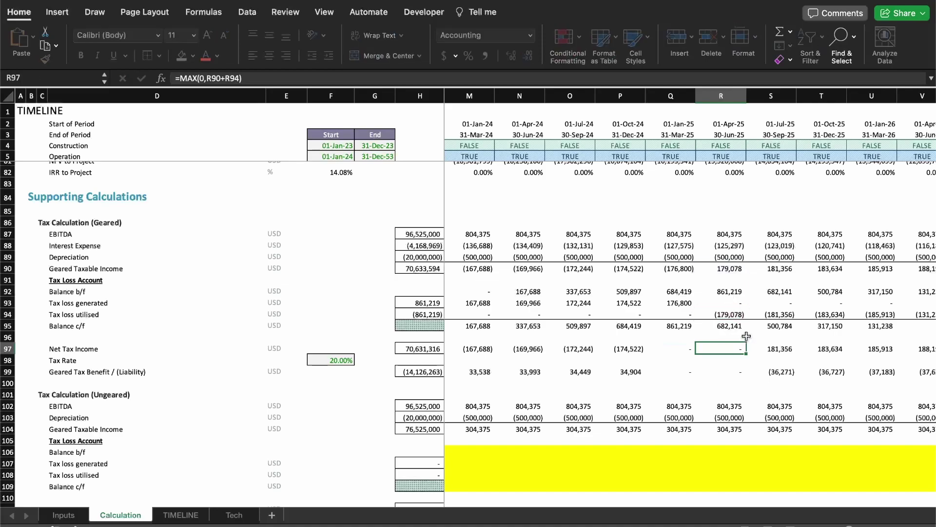
Copy the Net Tax Income formula from R97 across the following periods in row 97.
key(ctrl+c)
key(shift+Right)
key(shift+Right)
key(shift+Right)
key(shift+Right)
key(shift+Right)
key(shift+Right)
key(shift+Right)
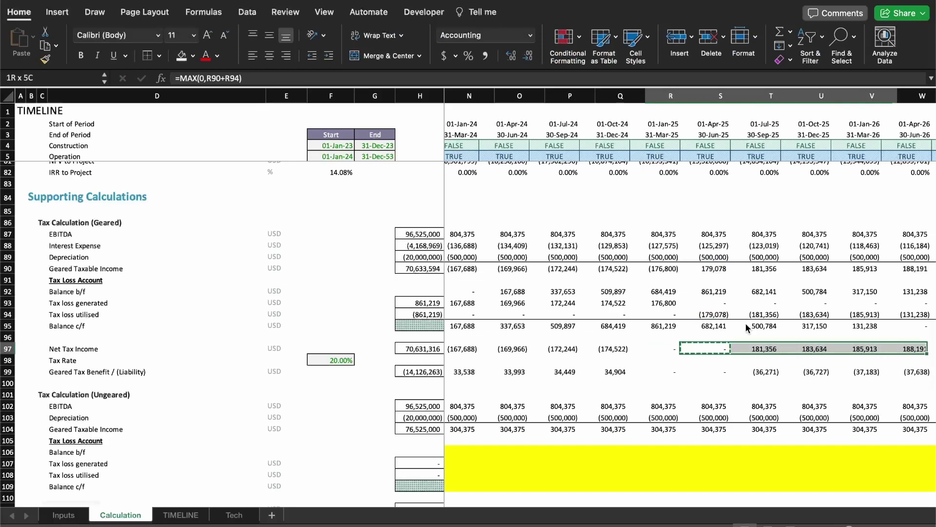
key(ctrl+v)
Inspect the Net Tax Income formulas in V97 and U97 against taxable income and tax loss utilised.
key(Right)
key(Right)
key(Right)
key(Right)
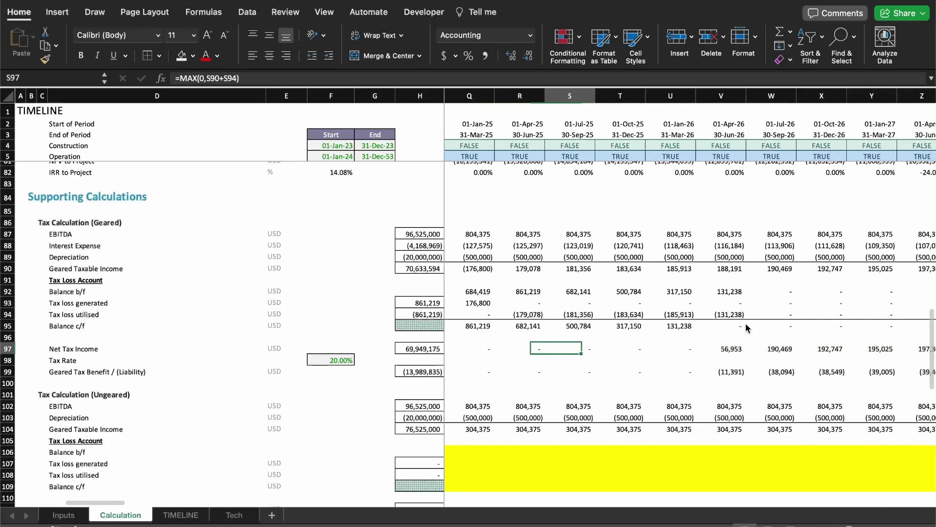
key(F2)
key(Escape)
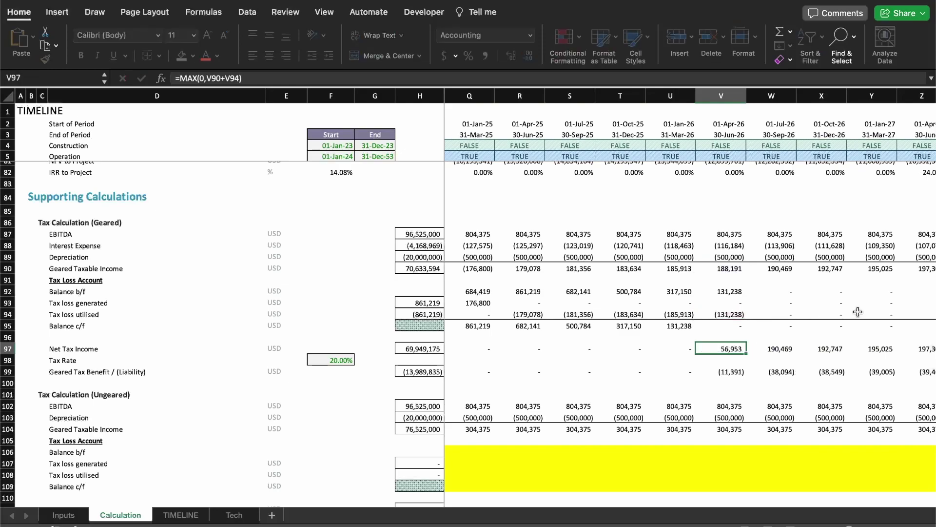
key(F2)
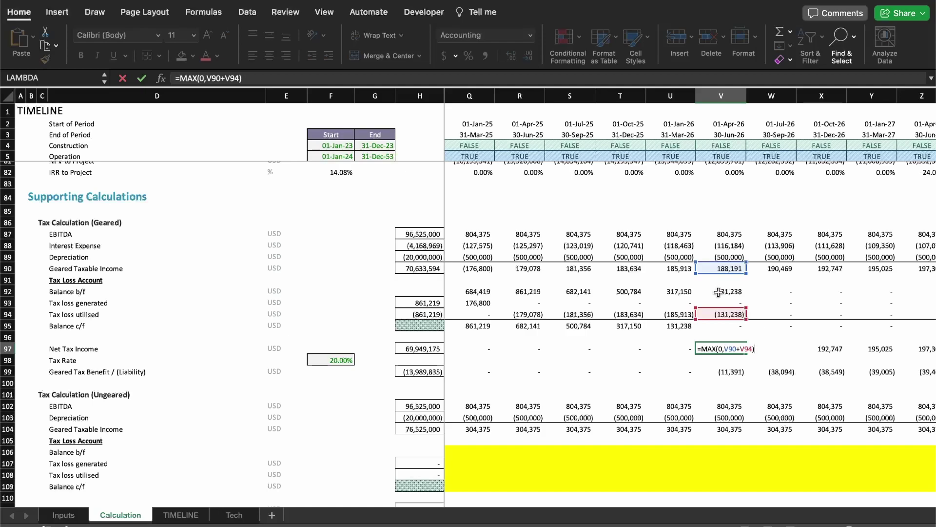
key(Escape)
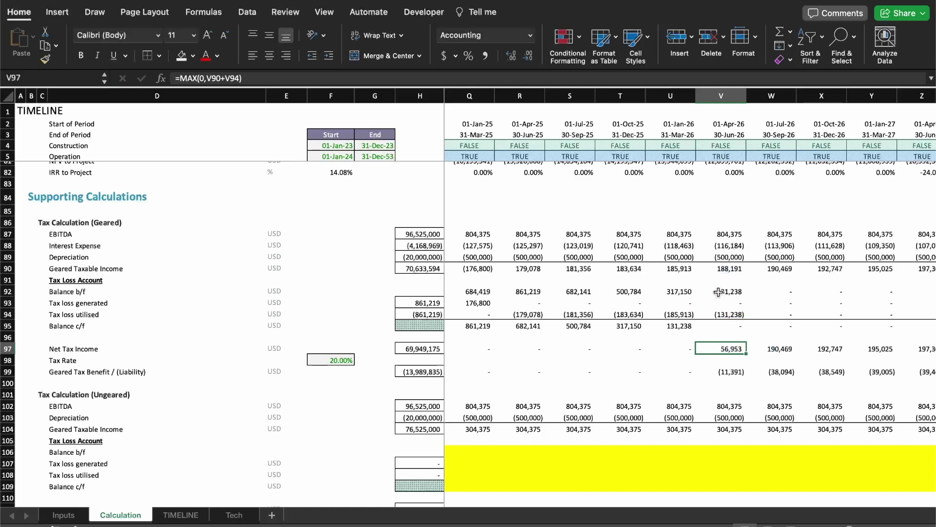
key(Left)
key(F2)
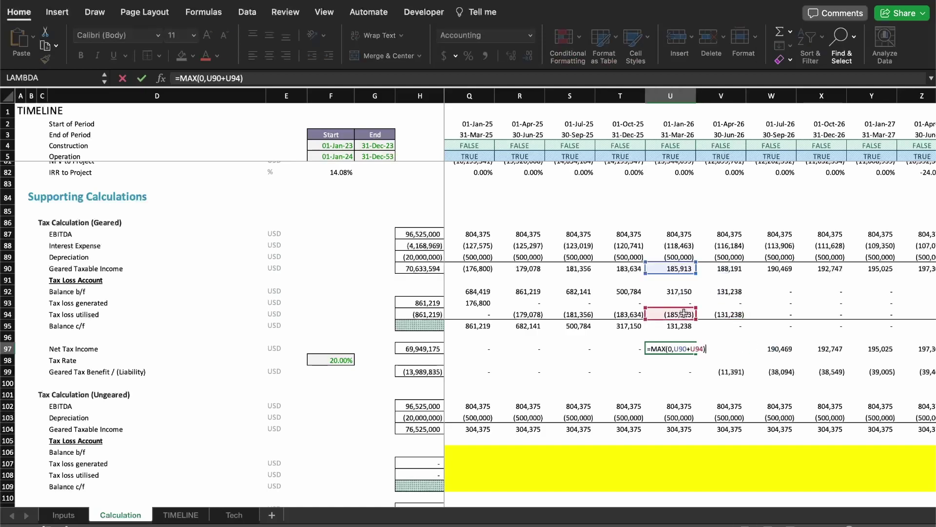
key(Escape)
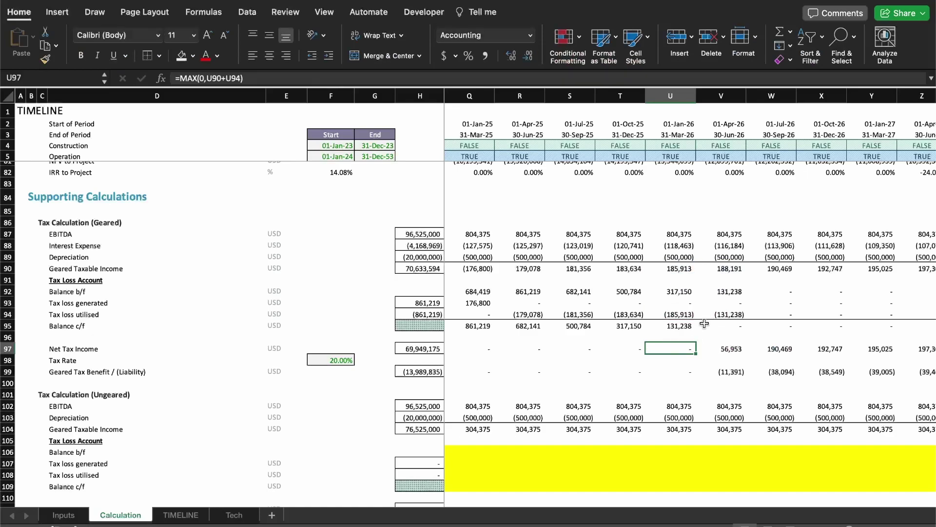
Apply the zero-floored Net Tax Income formula to all remaining periods of the geared row 97.
key(super+Left)
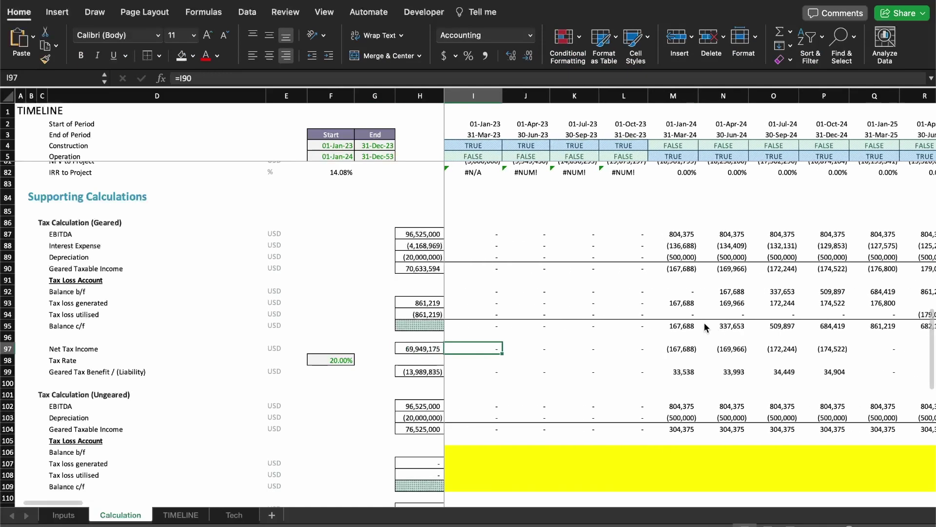
key(Right)
key(super+shift+Right)
key(super+v)
key(Left)
Review geared Net Tax Income across the loss-making periods and trace the references of the R97 formula.
key(Right)
key(Right)
key(Right)
key(Right)
key(Right)
key(Right)
key(Right)
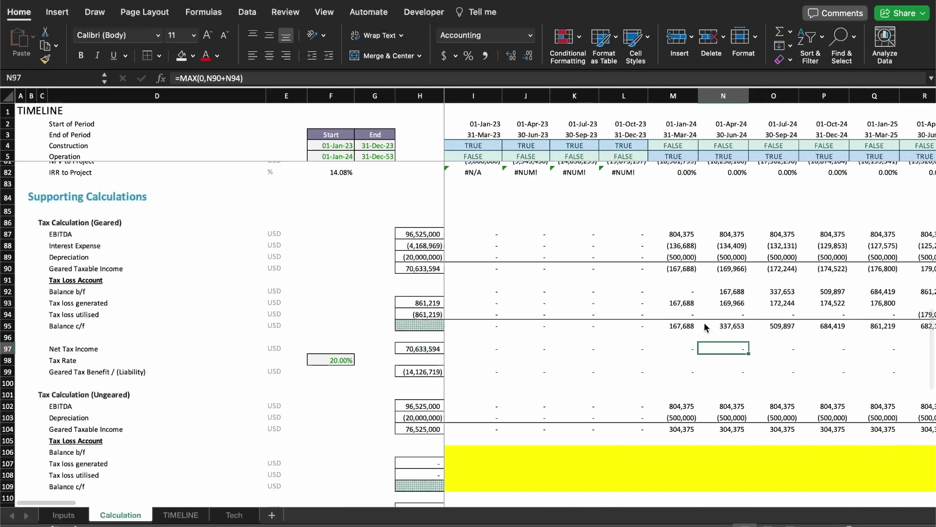
key(Right)
key(Right)
key(Right)
key(Right)
key(Right)
key(Right)
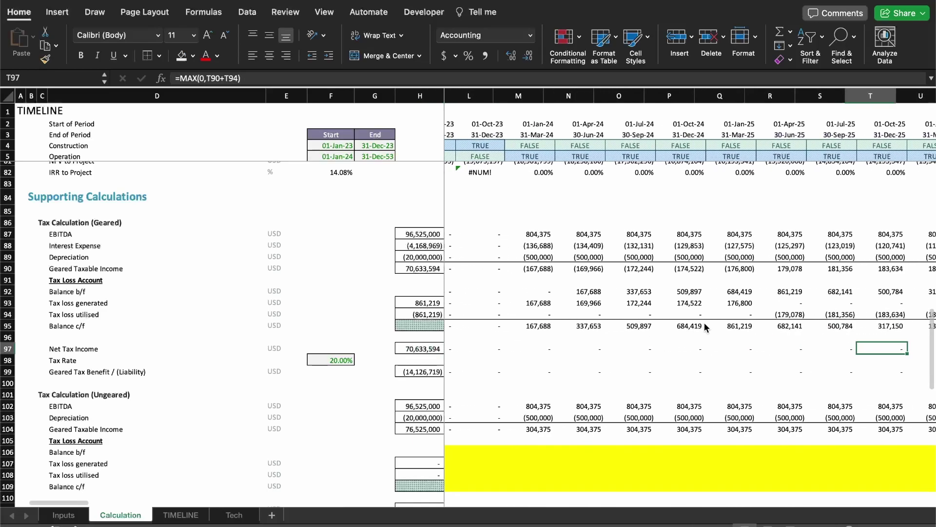
key(Left)
key(Left)
key(Left)
key(F2)
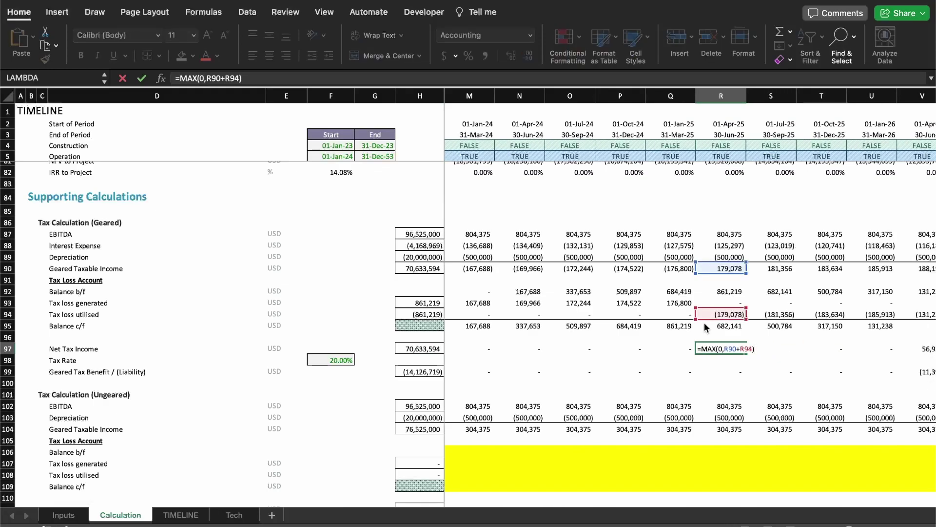
key(Escape)
Examine the geared Net Tax Income formula in V97 and the resulting tax liability in V99.
key(Right)
key(Right)
key(Right)
key(Right)
key(Right)
key(Right)
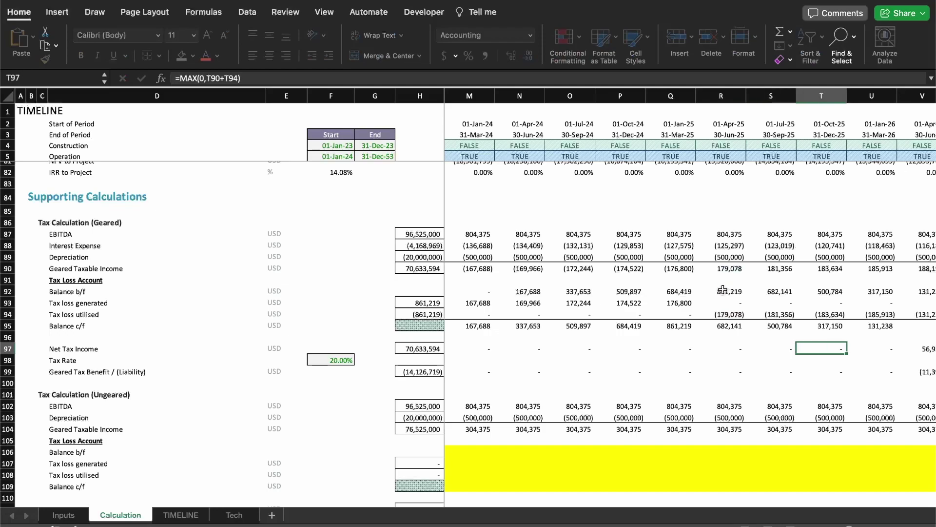
key(Left)
key(Left)
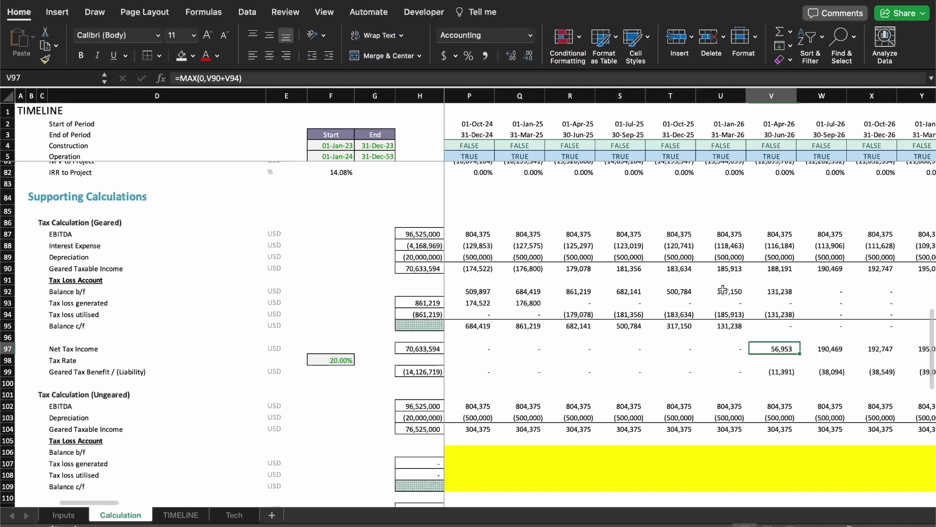
key(F2)
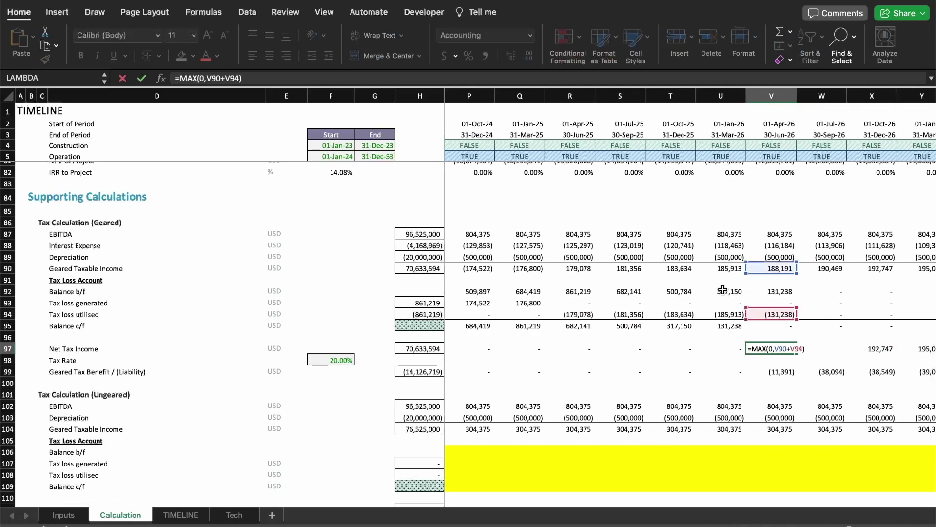
key(Escape)
key(Down)
key(Down)
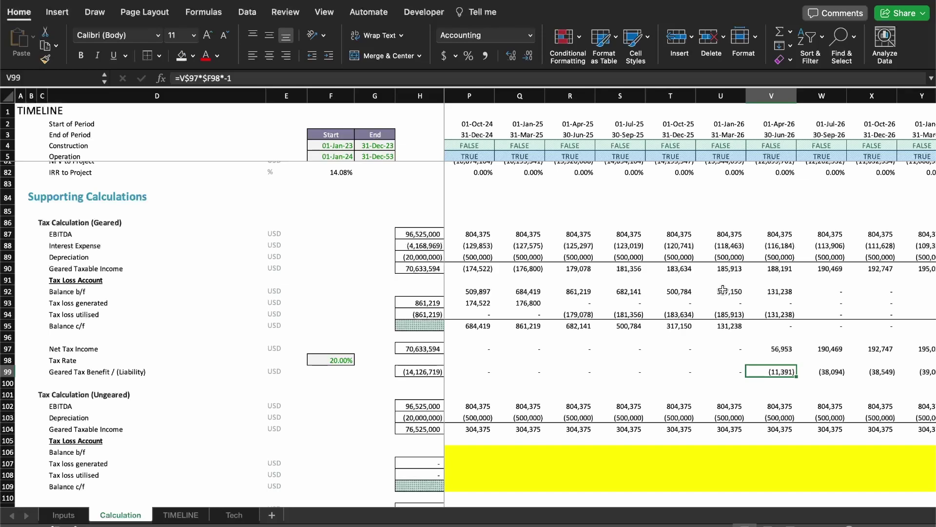
key(Up)
key(Up)
key(Left)
key(Left)
key(Left)
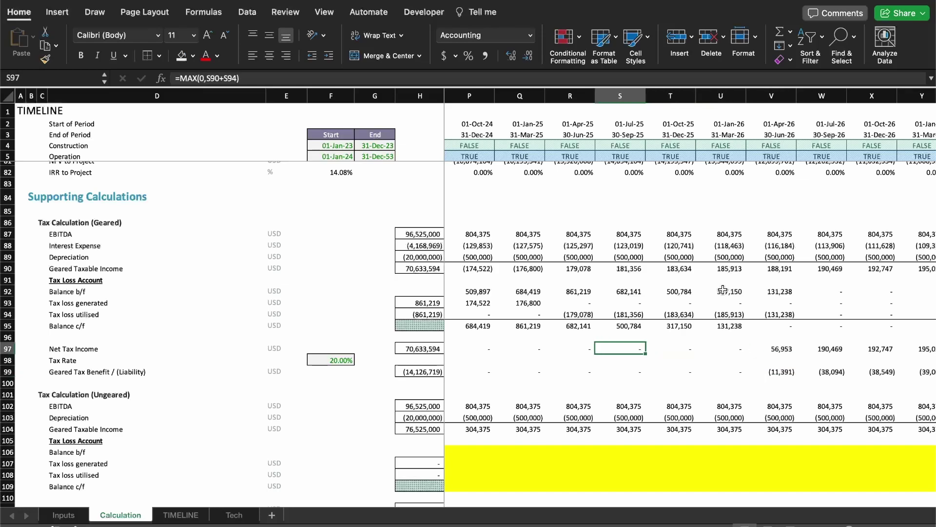
key(ctrl+Left)
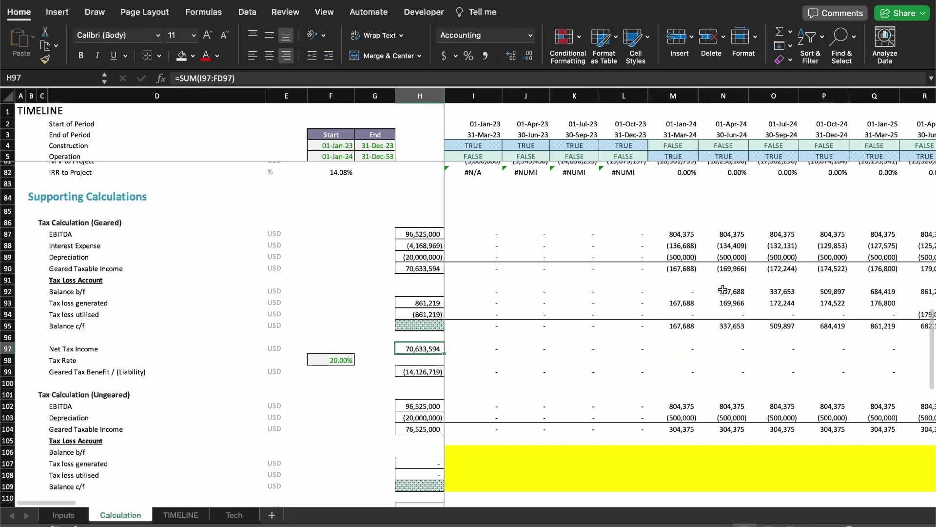
key(shift+space)
key(shift+Down)
key(shift+Down)
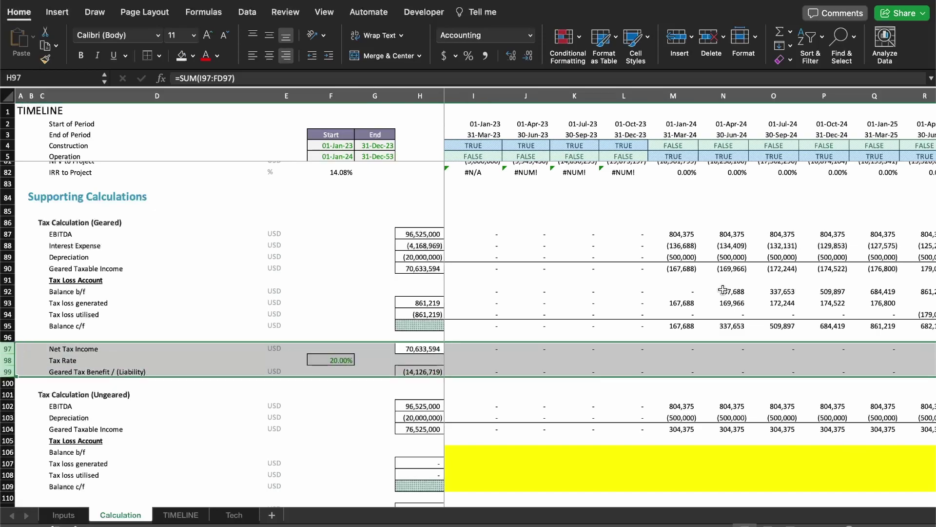
Copy the geared tax loss account and Net Tax Income formulas in I92:I97 to the ungeared section starting at I106.
key(Right)
key(Up)
key(Up)
key(Up)
key(Up)
key(Up)
key(shift+Down)
key(shift+Down)
key(shift+Down)
key(shift+Down)
key(shift+Down)
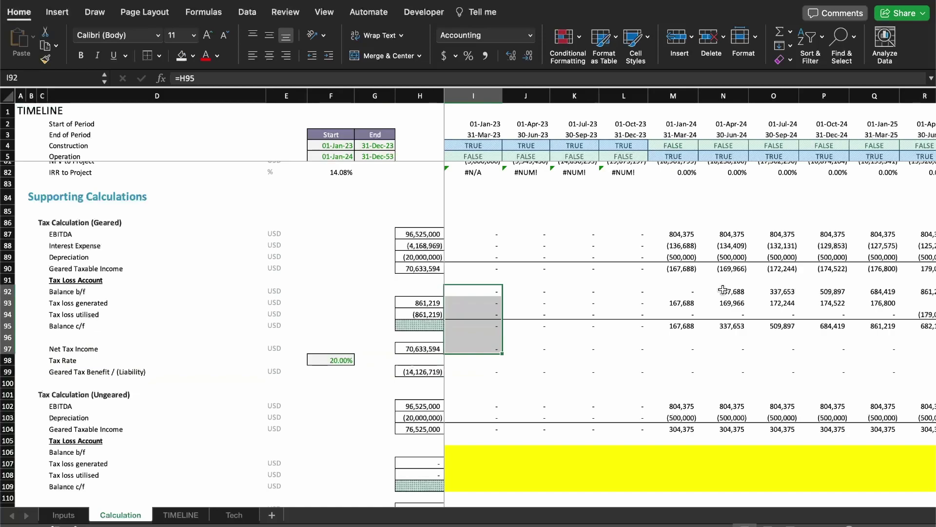
key(super+c)
key(Down)
key(Down)
key(Down)
key(Down)
key(Down)
key(Down)
key(Down)
key(Down)
key(Down)
key(Down)
key(Down)
key(Down)
key(Down)
key(Down)
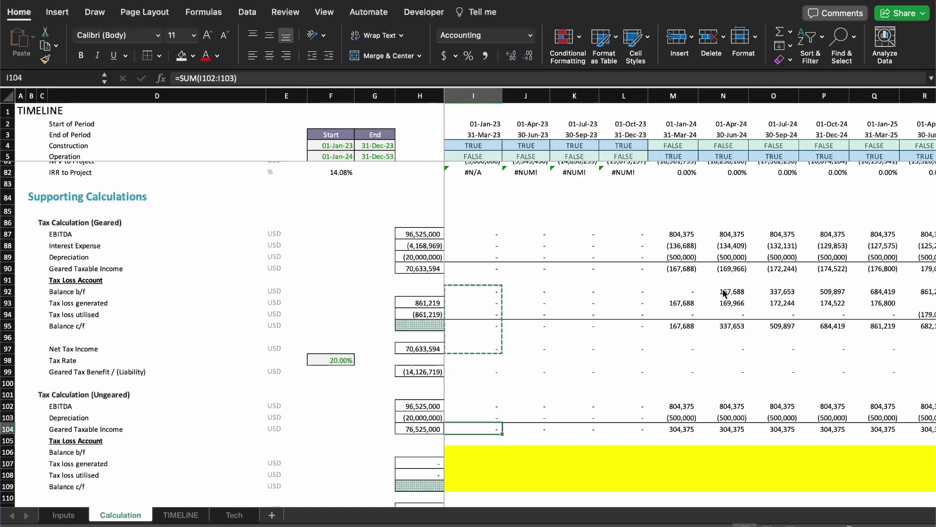
key(Return)
Check the references of the pasted ungeared tax loss account formulas in I106 through I109.
key(Left)
key(Right)
key(F2)
key(Escape)
key(Down)
key(F2)
key(Escape)
key(Down)
key(F2)
key(Escape)
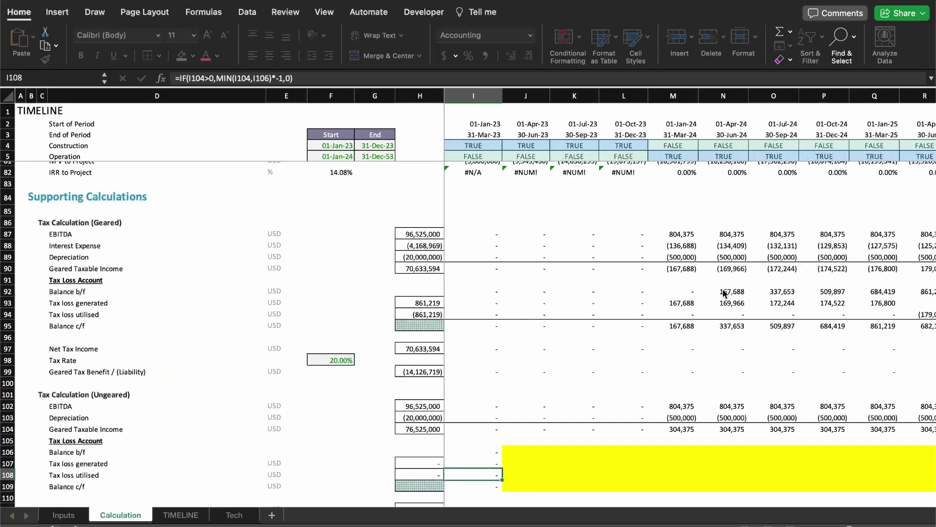
key(Down)
key(F2)
key(Escape)
Fill the ungeared tax loss account formulas in I106:I109 across all periods.
key(shift+Up)
key(shift+Up)
key(shift+Up)
key(ctrl+shift+Right)
key(ctrl+r)
Multiply the ungeared Geared Taxable Income formula in N104 by -1 to simulate a loss-making period.
key(Right)
key(Right)
key(Right)
key(Right)
key(Right)
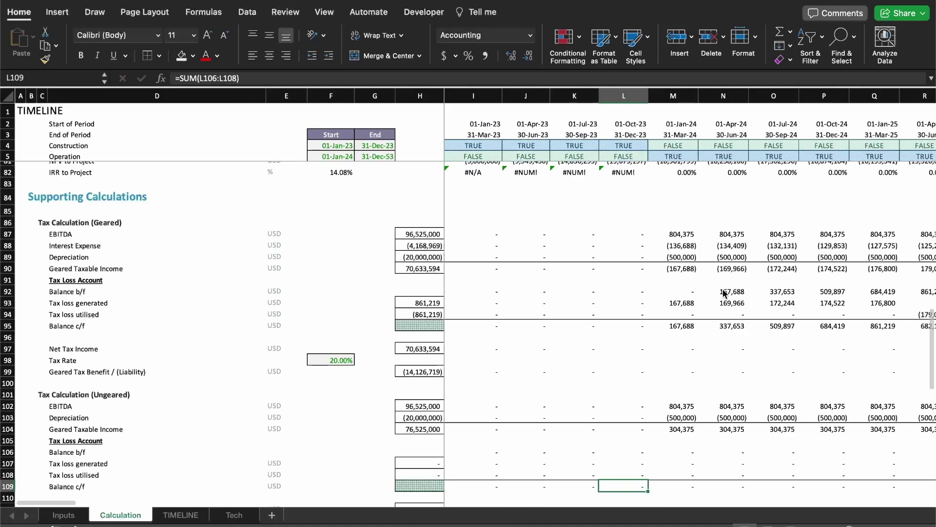
key(Up)
key(Up)
key(Up)
key(Up)
key(Up)
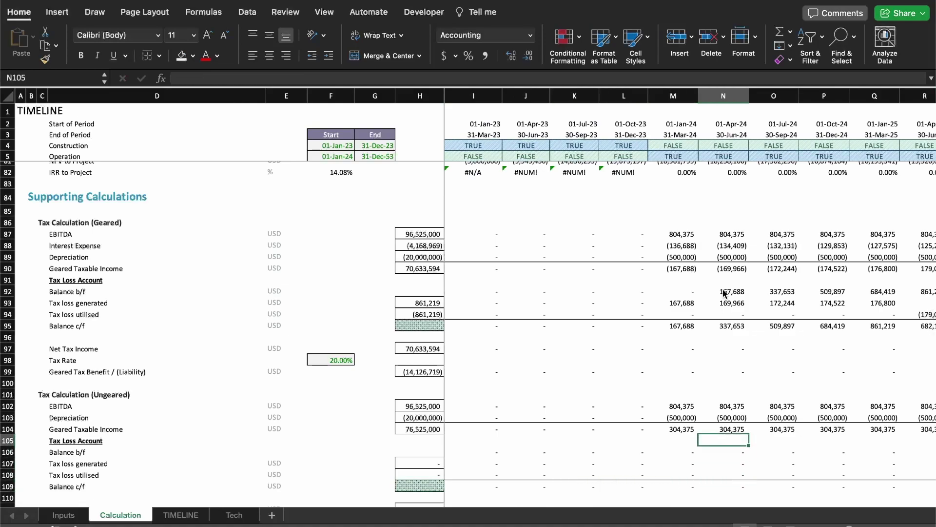
key(F2)
text(*-1)
key(Return)
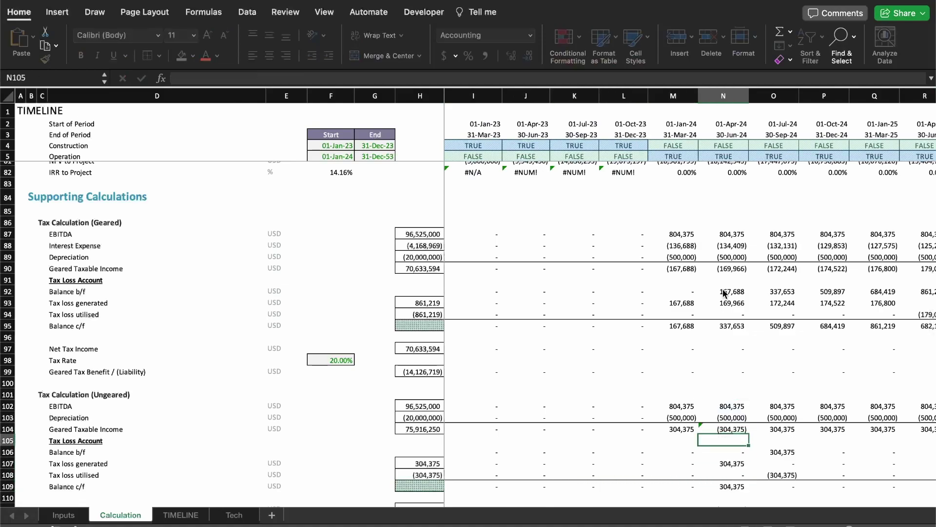
Fill the sign-reversed taxable income formula from N104 across through P104 to test the ungeared tax loss account.
key(Up)
key(shift+Right)
key(shift+Right)
key(ctrl+r)
key(Right)
key(Right)
key(Right)
key(Right)
key(Right)
key(Right)
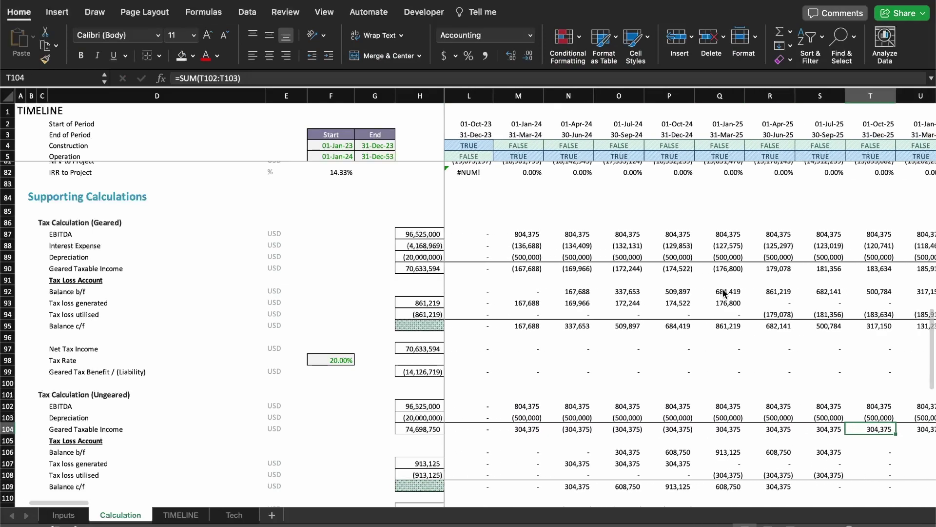
Extend the sign-reversed taxable income formula from P104 to Q104 and review the following ungeared periods.
key(Right)
key(Left)
key(Left)
key(Left)
key(Left)
key(Left)
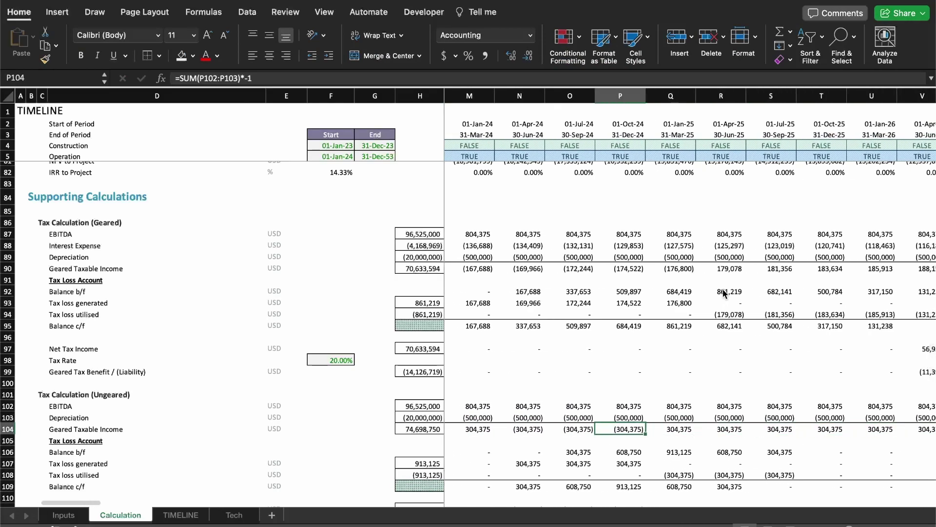
key(shift+Right)
key(ctrl+r)
key(Right)
key(Right)
key(Right)
key(Right)
key(Right)
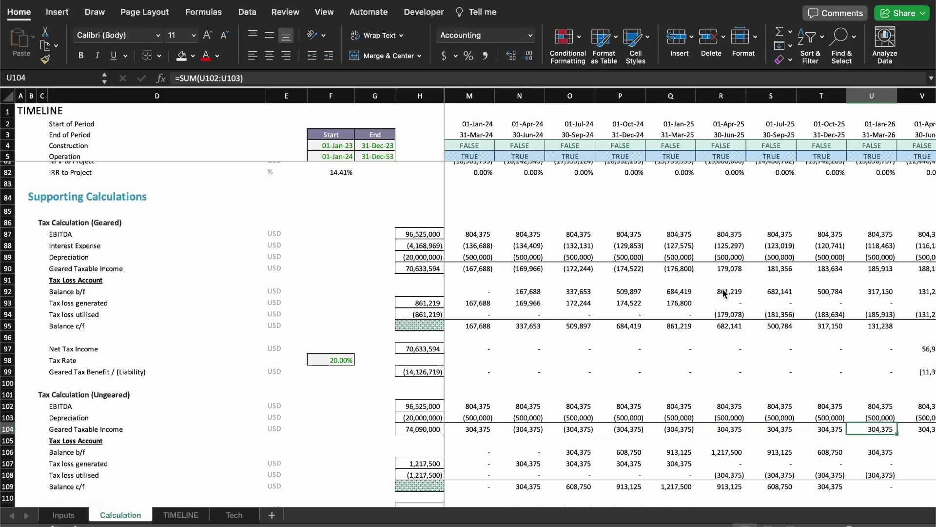
Try to fill the original ungeared Geared Taxable Income formula from I104 across all periods.
key(Left)
key(Left)
key(ctrl+Left)
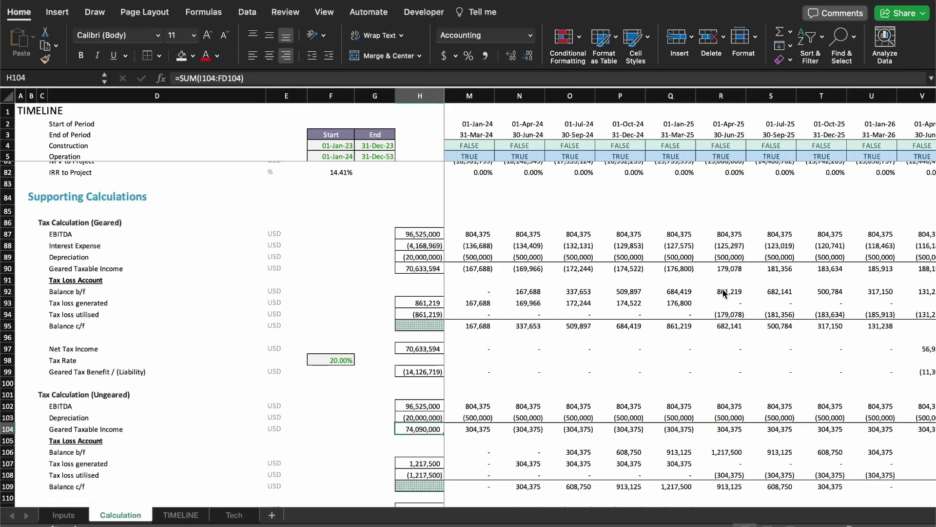
key(Right)
key(ctrl+shift+Right)
key(ctrl+r)
key(Left)
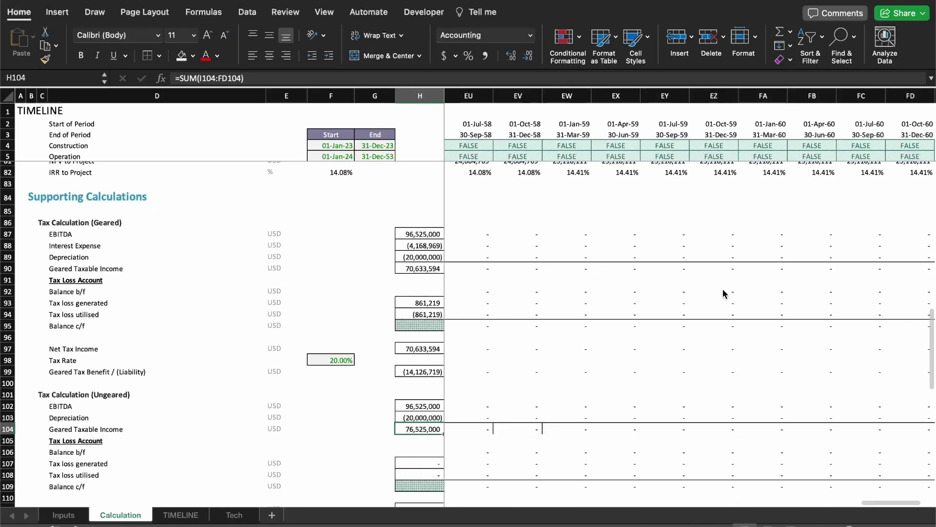
Restore the ungeared Geared Taxable Income row by copying the original SUM formula from J104 across all following periods.
key(Right)
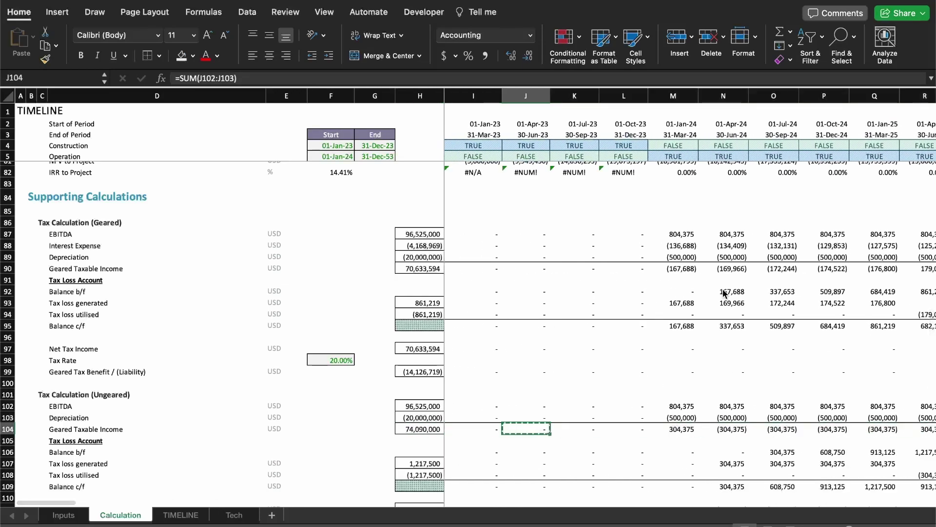
key(ctrl+shift+Right)
key(ctrl+r)
key(Left)
key(Right)
key(Right)
Restore the geared Geared Taxable Income row by copying =SUM(J87:J89) from J90 across all following periods.
key(Up)
key(Up)
key(Up)
key(Up)
key(Up)
key(Up)
key(Up)
key(Up)
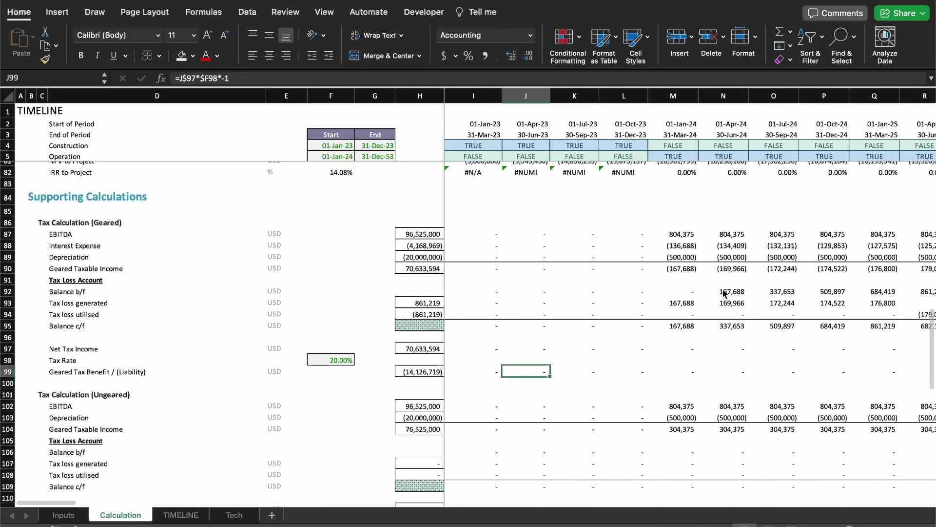
key(Up)
key(Up)
key(Up)
key(Up)
key(Up)
key(Up)
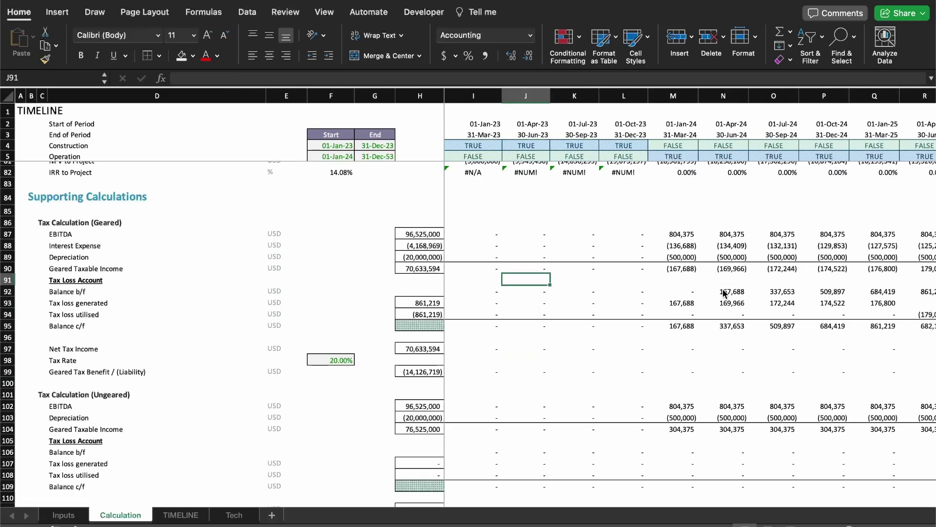
key(ctrl+shift+Right)
key(ctrl+r)
key(Left)
key(Right)
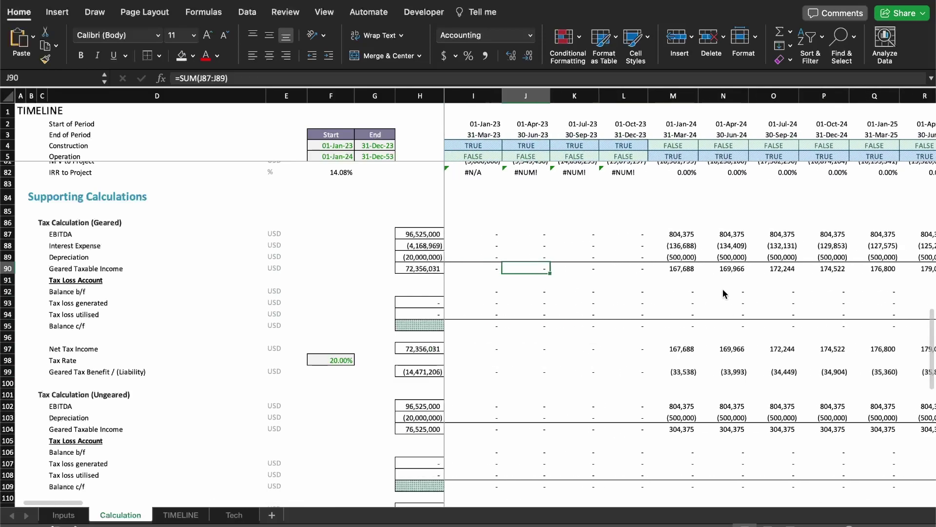
Review the geared and ungeared taxable income, tax loss totals and first operating periods in columns M and N.
key(Right)
key(Right)
key(Right)
key(Right)
key(Right)
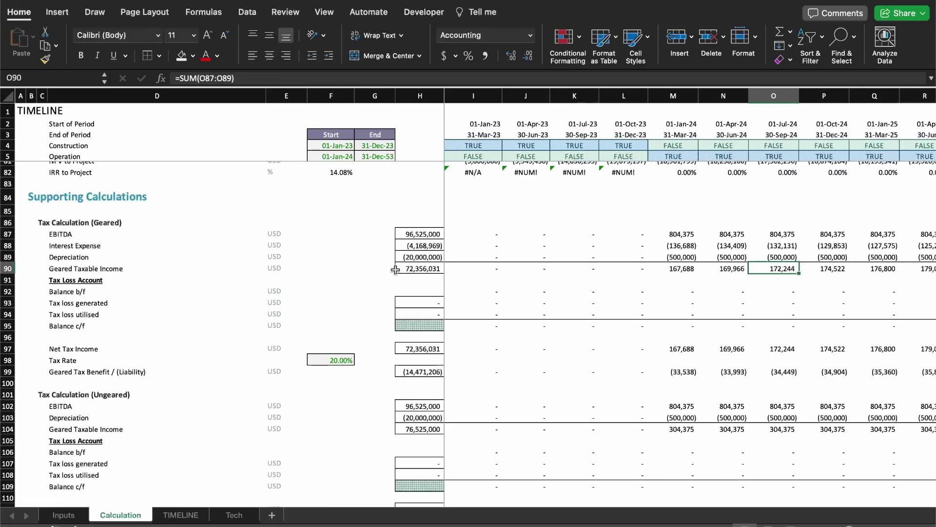
drag(414, 303, 424, 432)
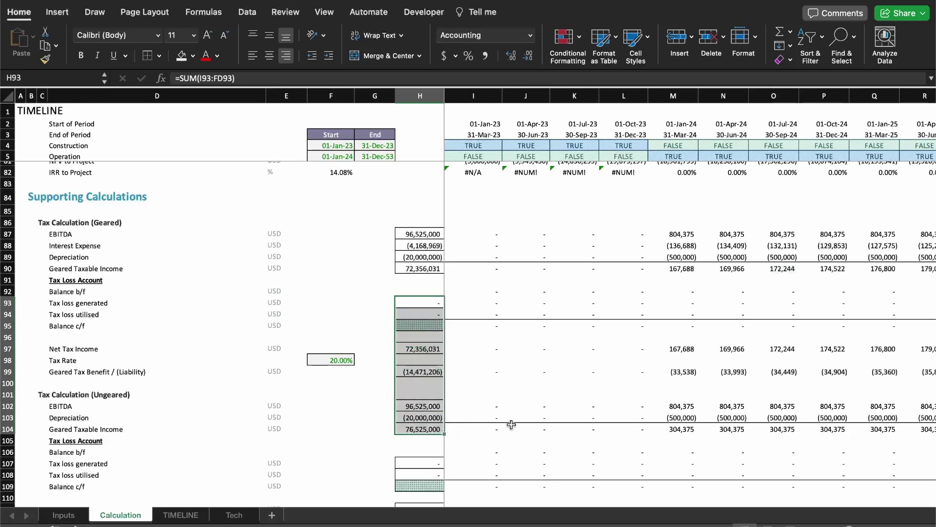
scroll(578, 382, down, 1)
click(665, 92)
key(shift+Right)
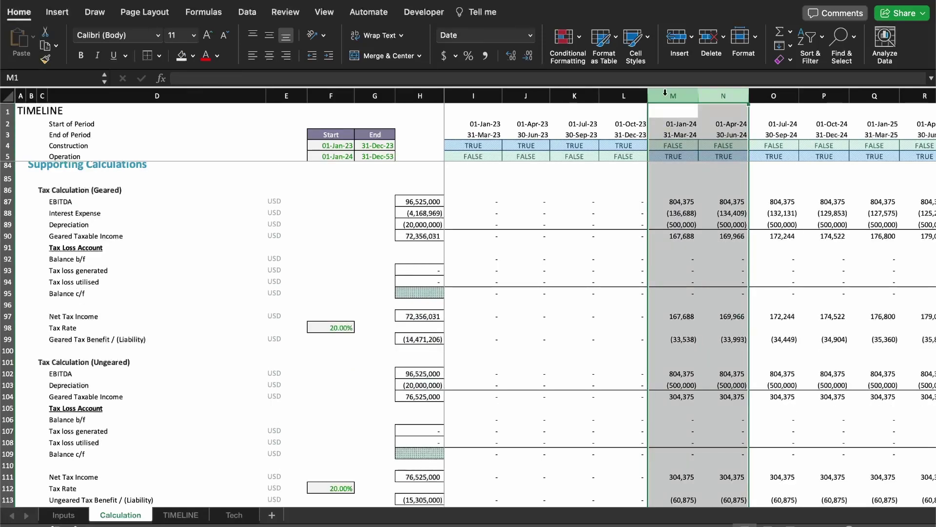